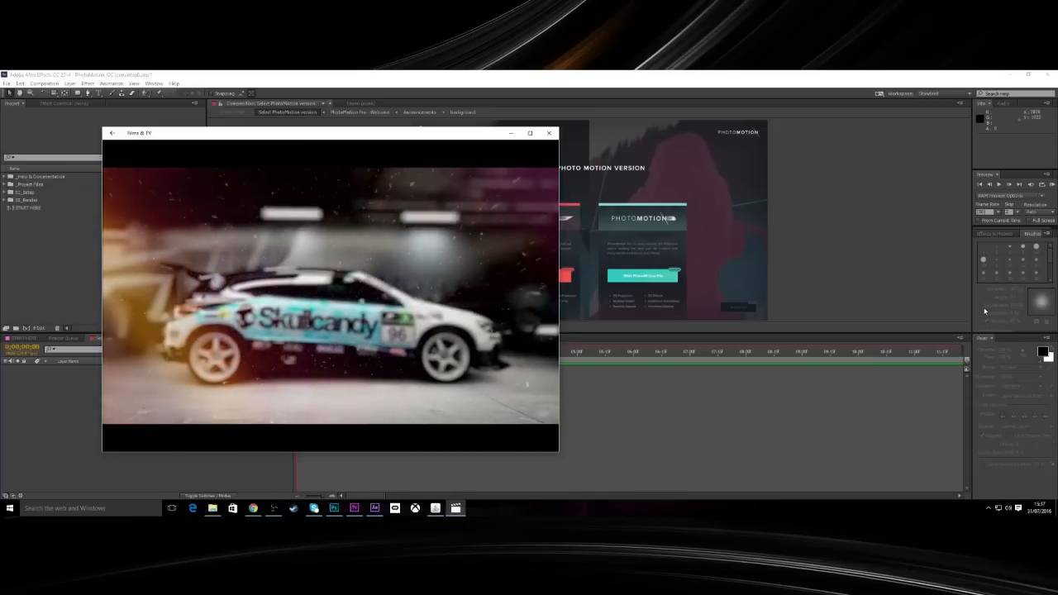
Watch the sample car renders in the video player, replay the Slideshow_Creator clip from the start, and close the player.
click(551, 134)
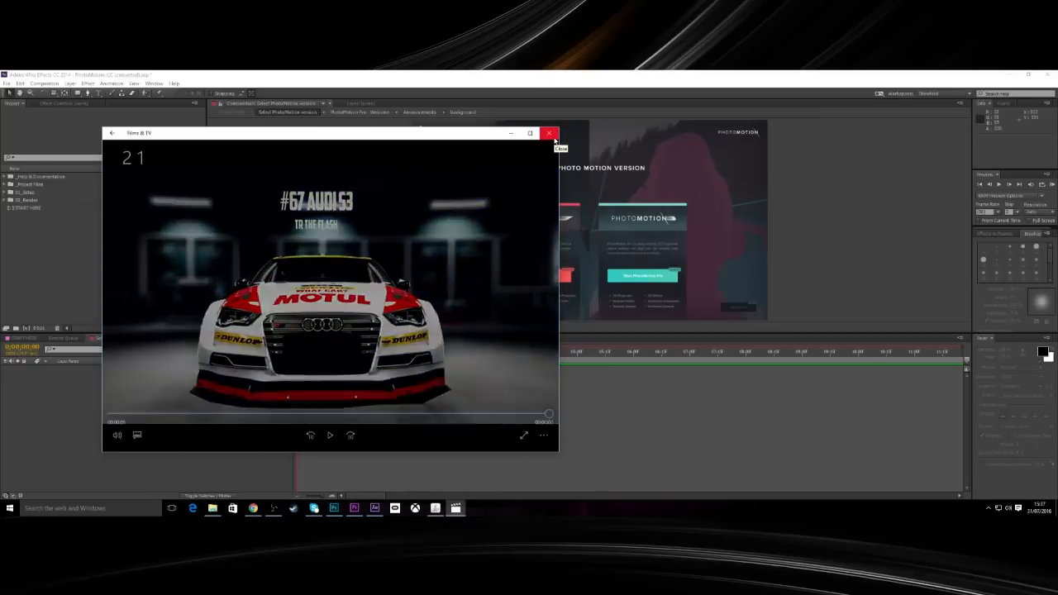
click(549, 133)
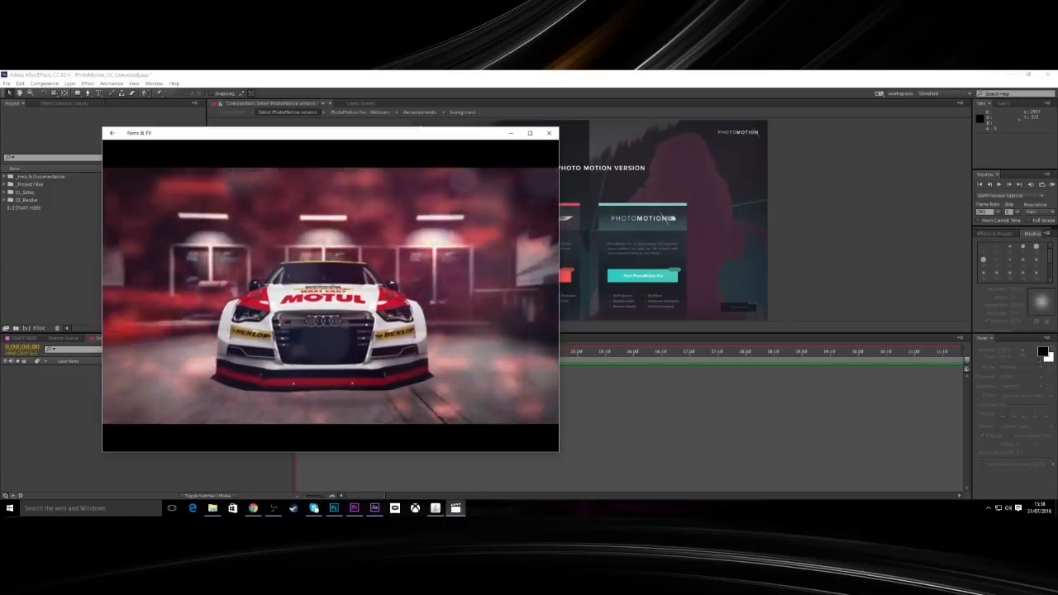
mouse_move(289, 282)
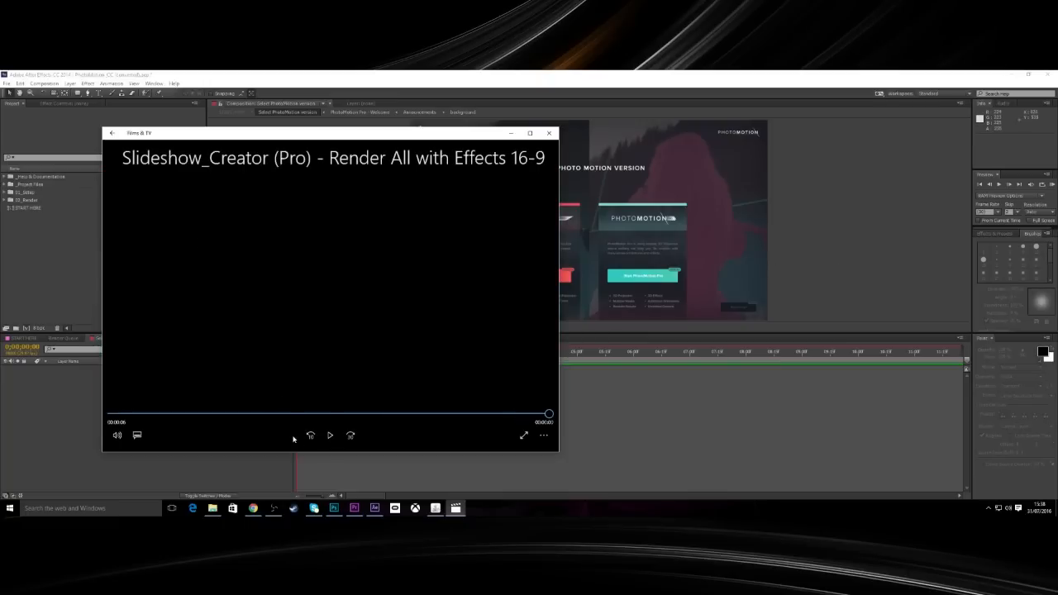
click(119, 414)
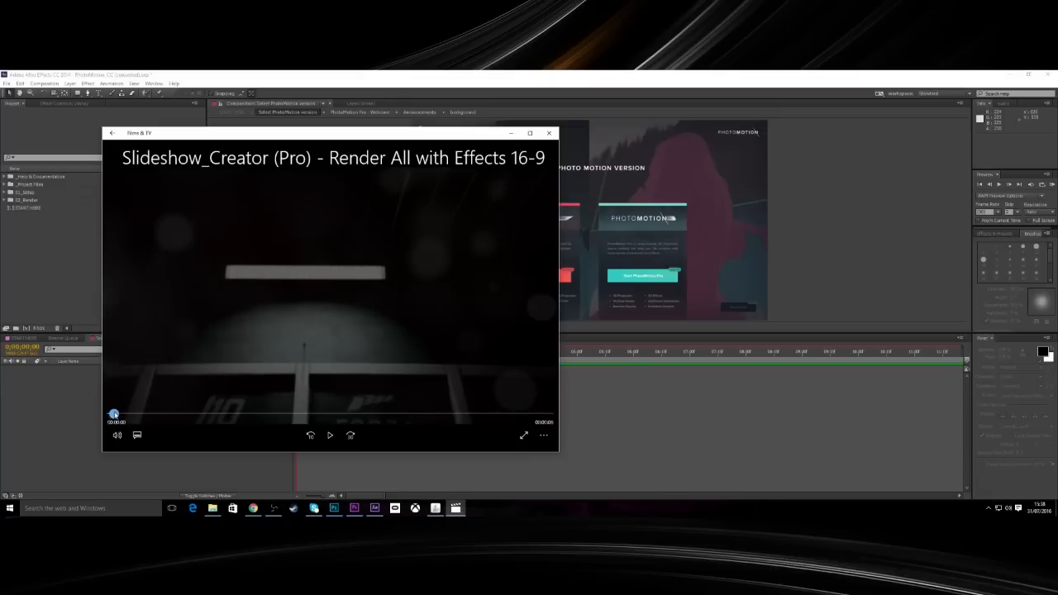
click(330, 435)
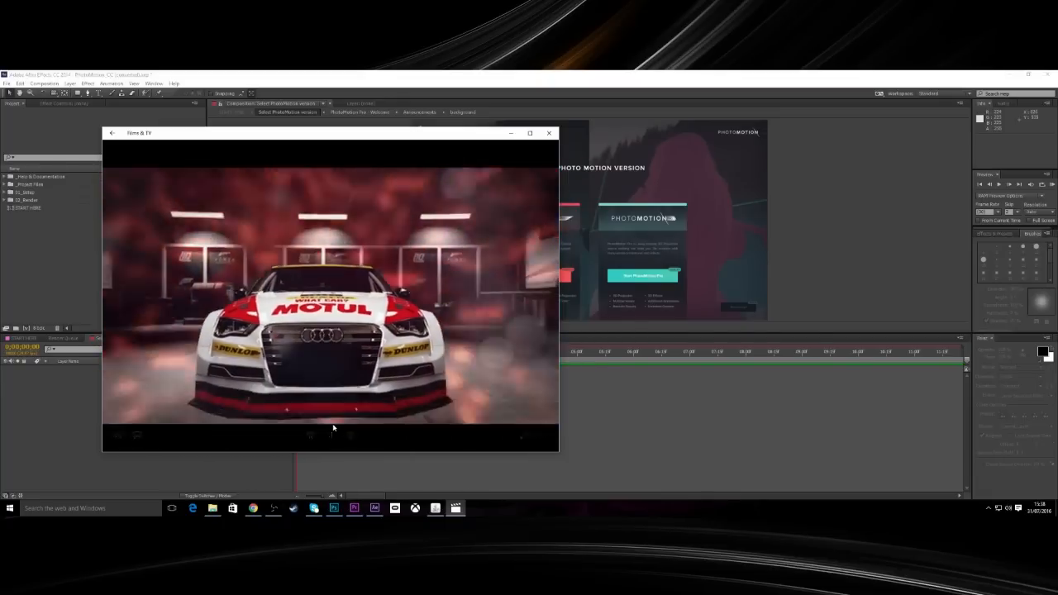
click(546, 135)
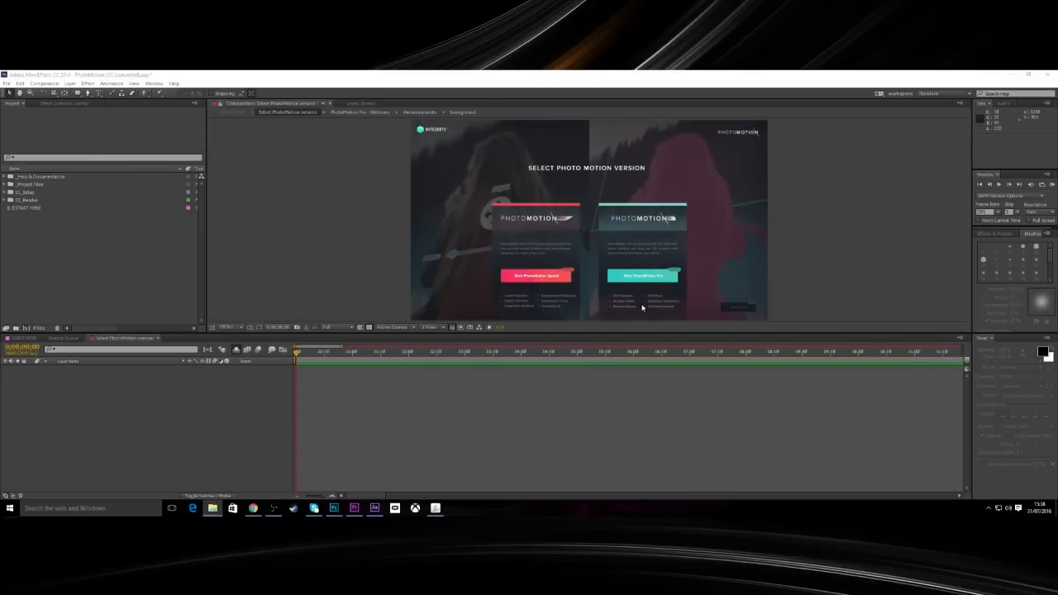
Start a PhotoMotion Speed project with Displacement Projection and open Scene 01's Add Your Image composition.
double_click(550, 283)
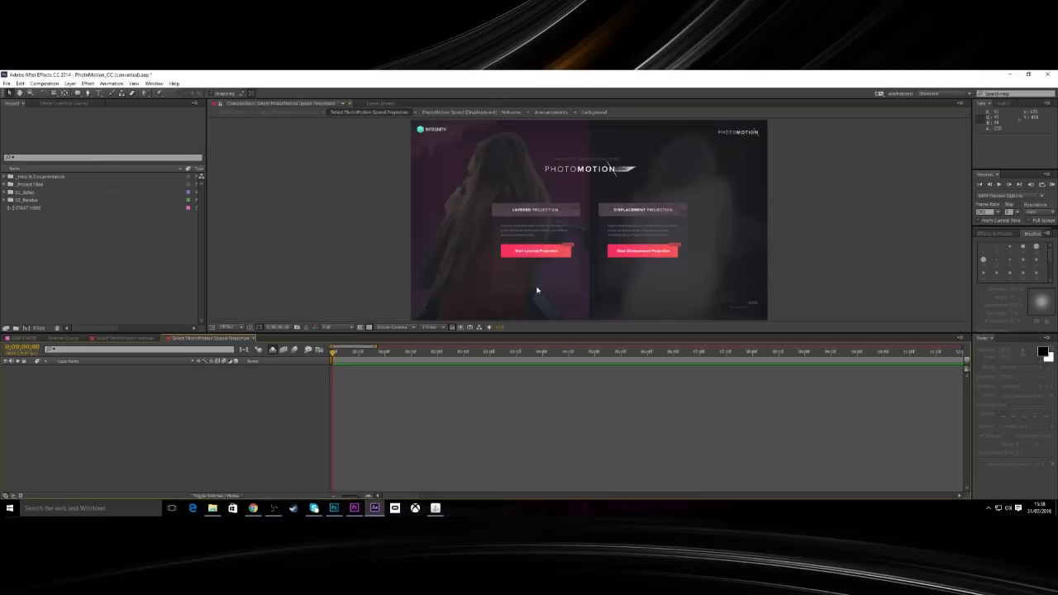
double_click(620, 254)
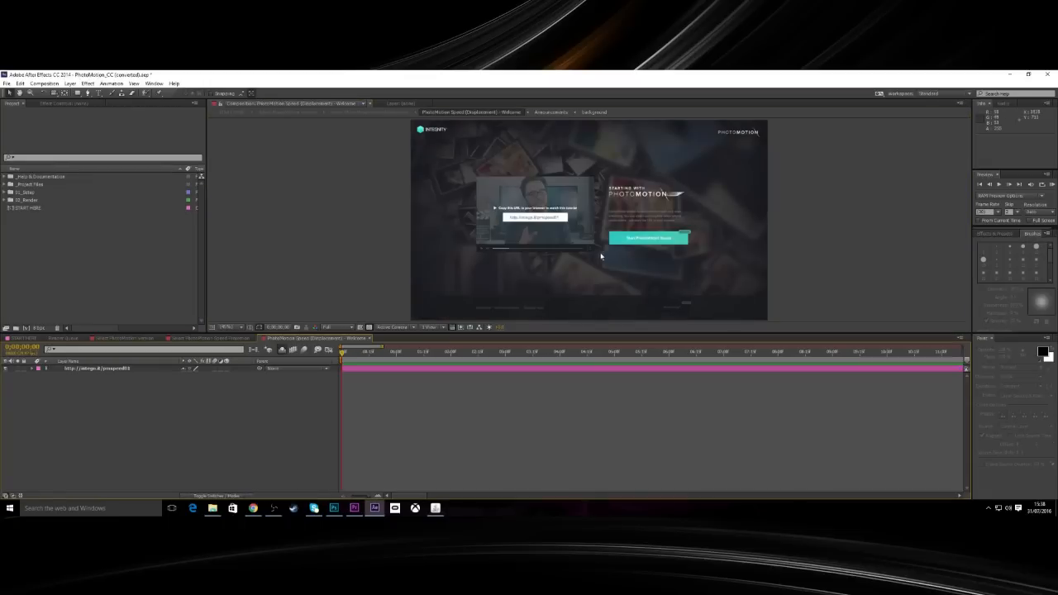
double_click(646, 242)
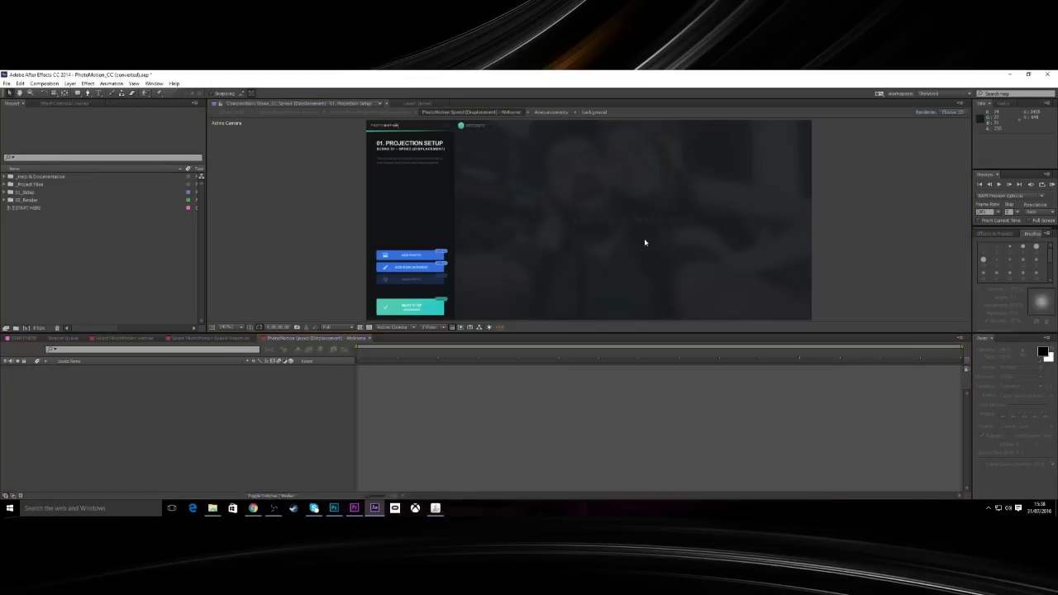
double_click(410, 255)
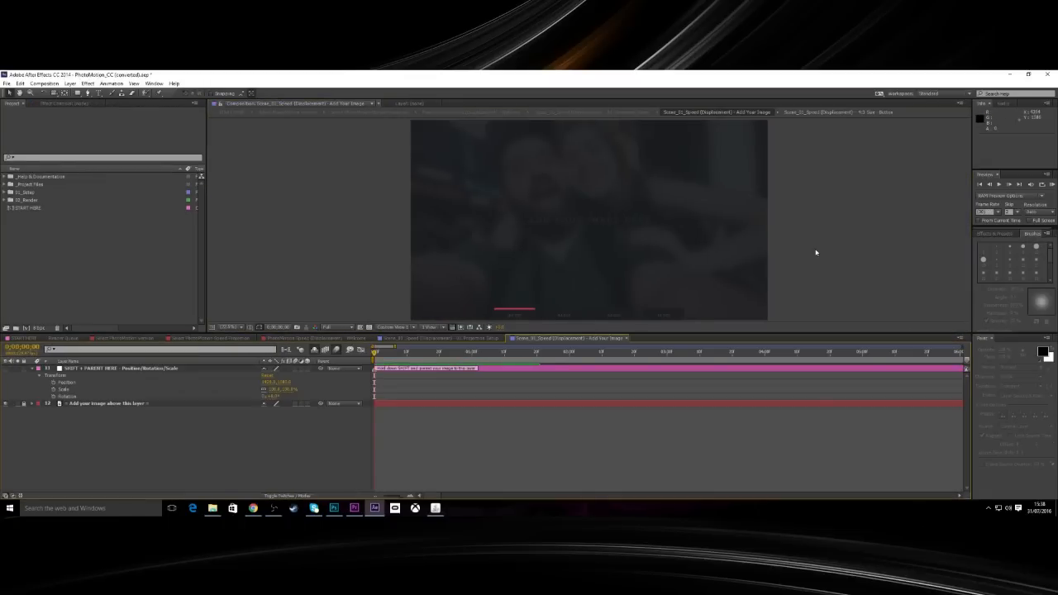
Switch to Photoshop and review the four open car screenshots one after another.
click(212, 508)
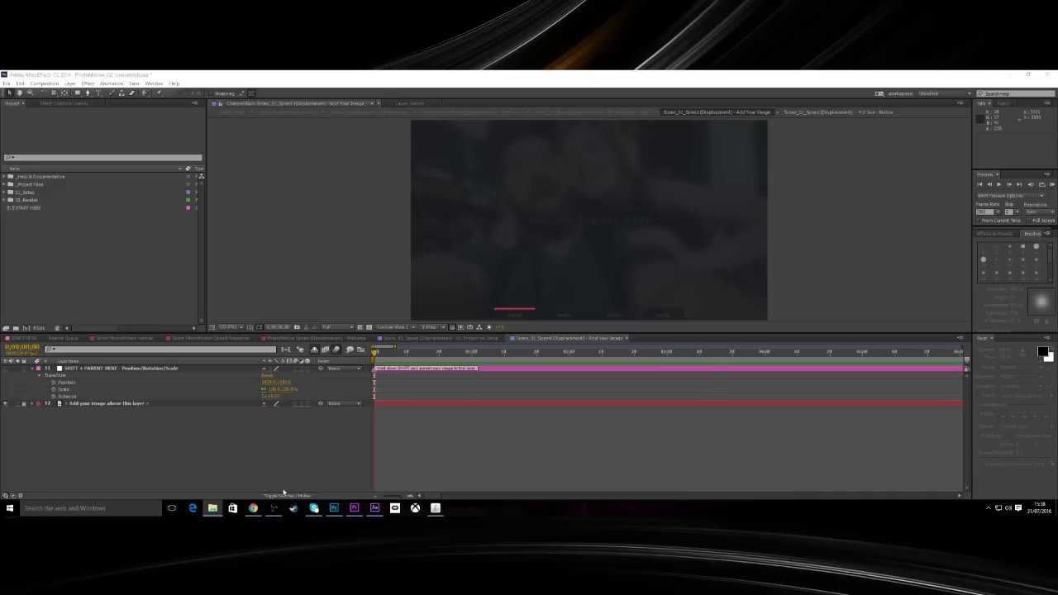
click(334, 507)
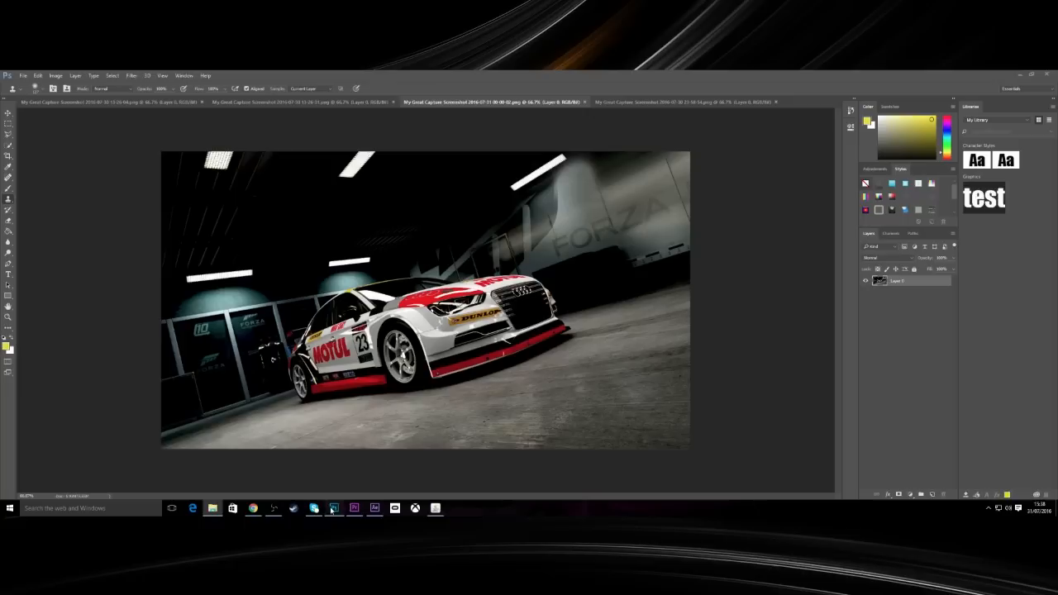
click(113, 101)
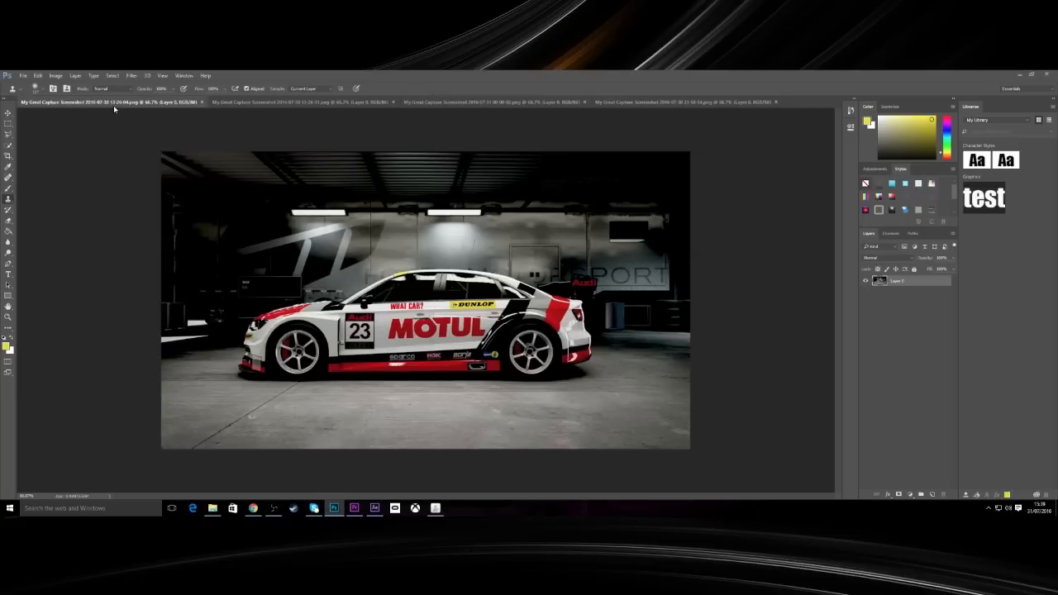
click(251, 103)
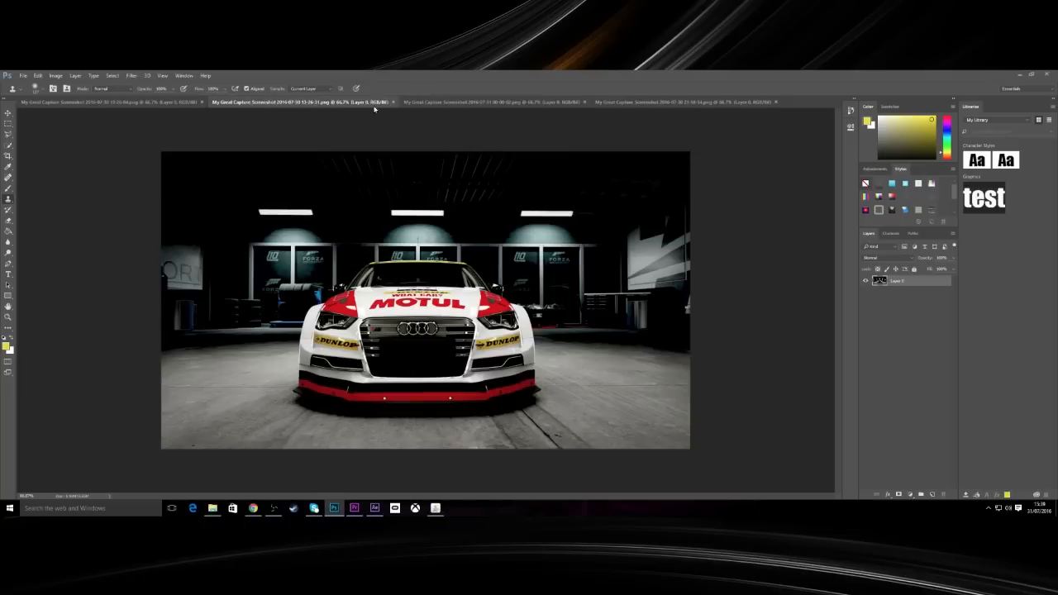
click(465, 105)
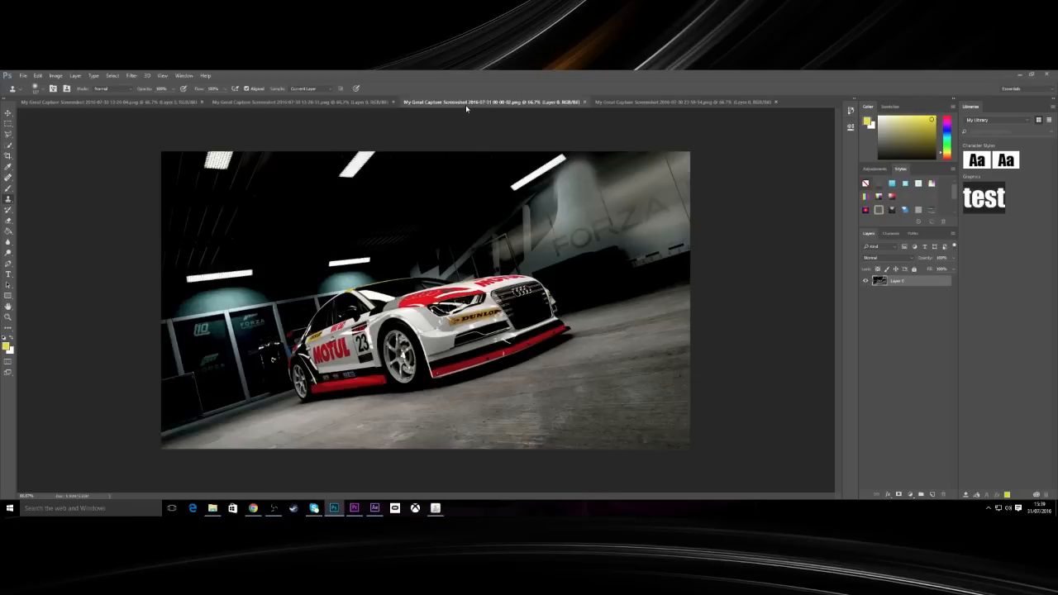
click(662, 105)
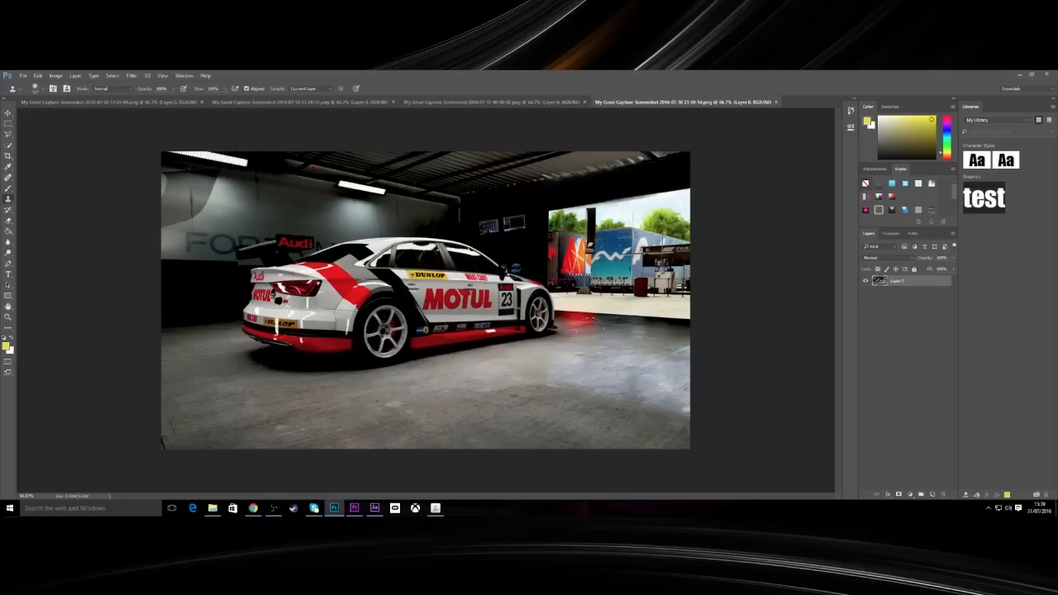
click(374, 507)
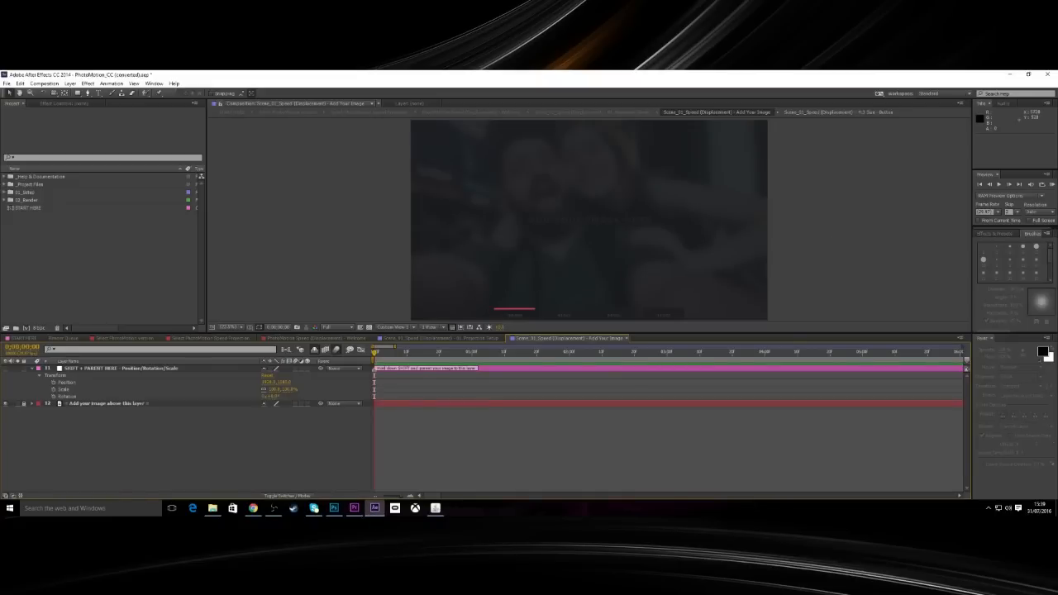
drag(1056, 109, 75, 258)
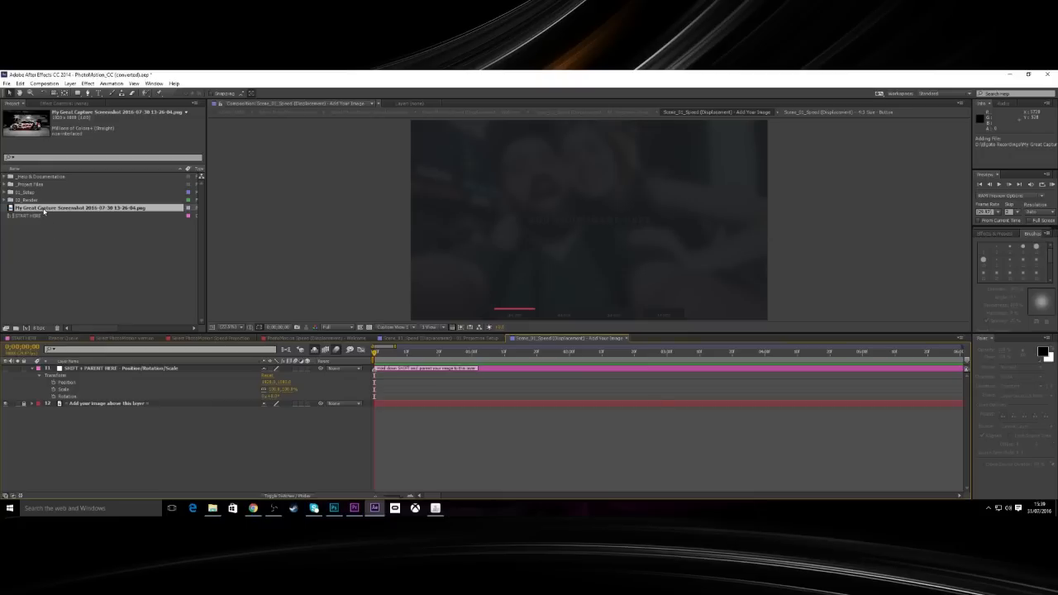
drag(44, 212, 140, 403)
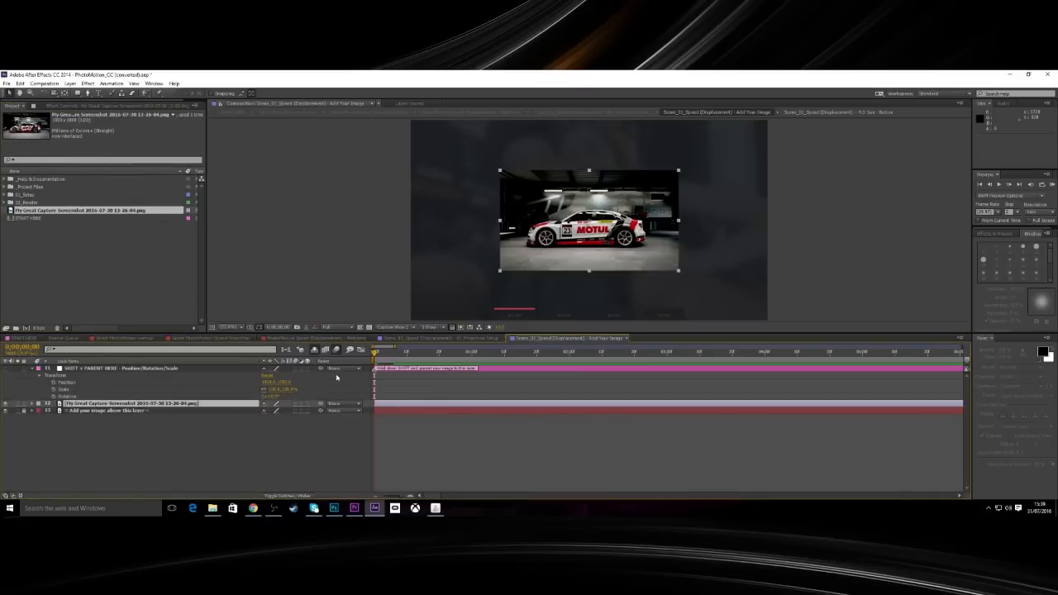
Parent the car screenshot layer to the SHIFT + PARENT HERE null and set the null's scale to 200%.
drag(322, 405, 148, 368)
click(273, 389)
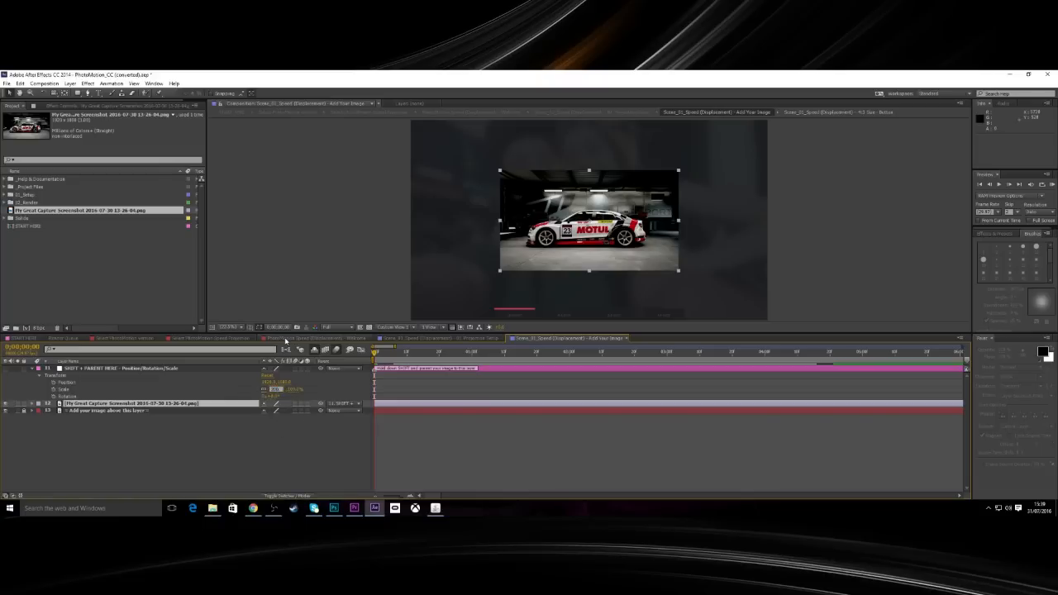
text(200)
key(Return)
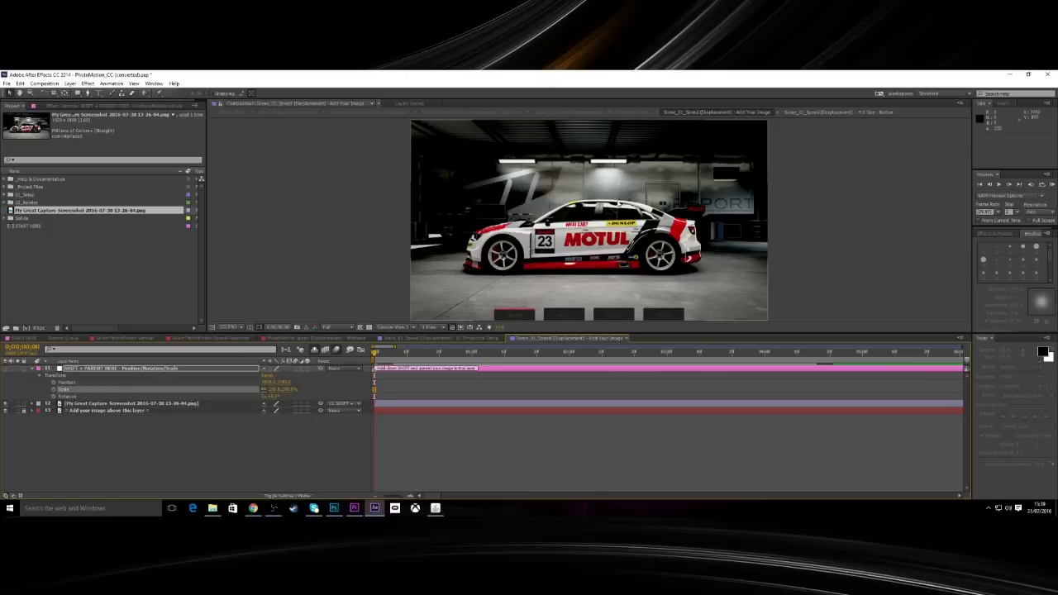
Open Scene 01's displacement map composition and set the Brush tool's foreground colour to white (ffffff) for its drawing layer.
click(627, 339)
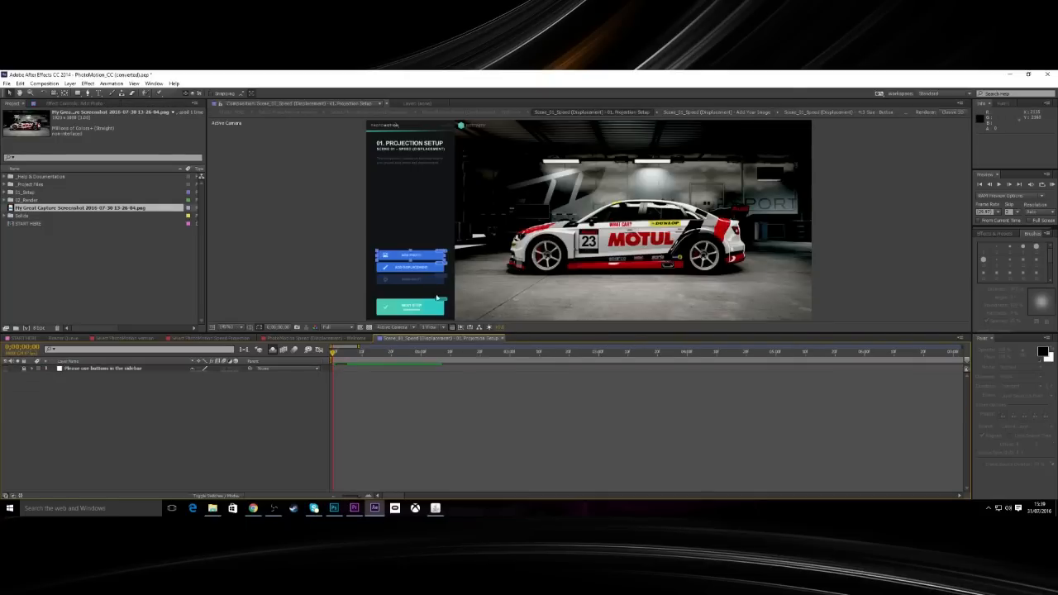
click(414, 269)
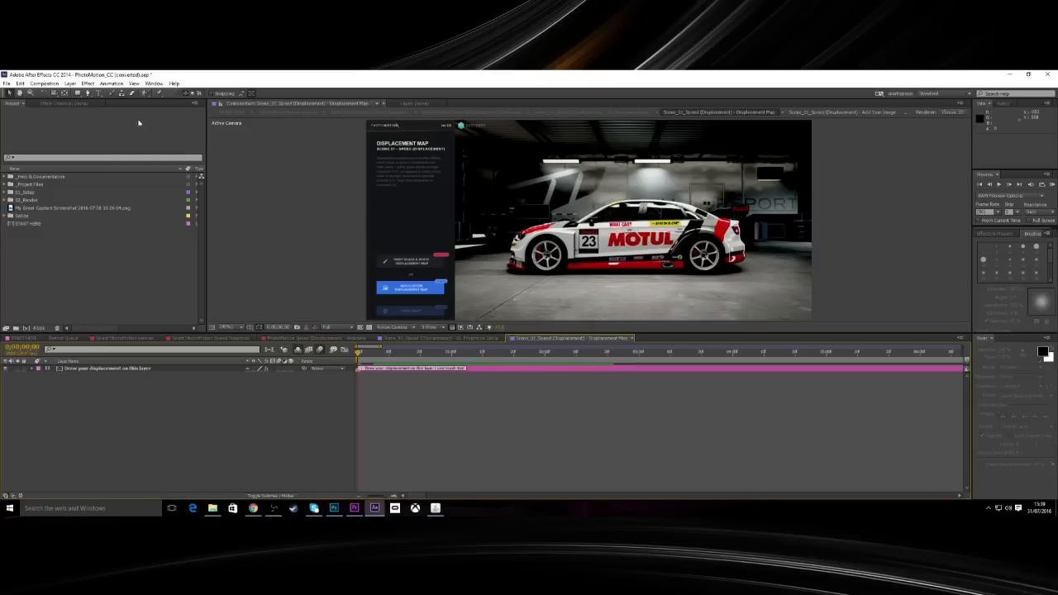
click(109, 93)
click(105, 369)
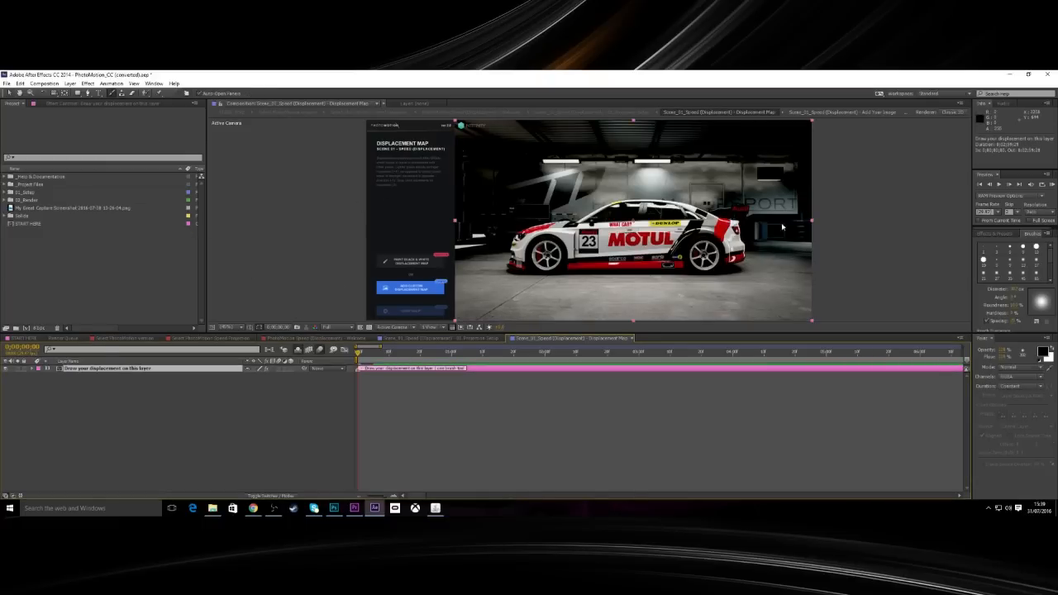
click(1043, 351)
text(ffffff)
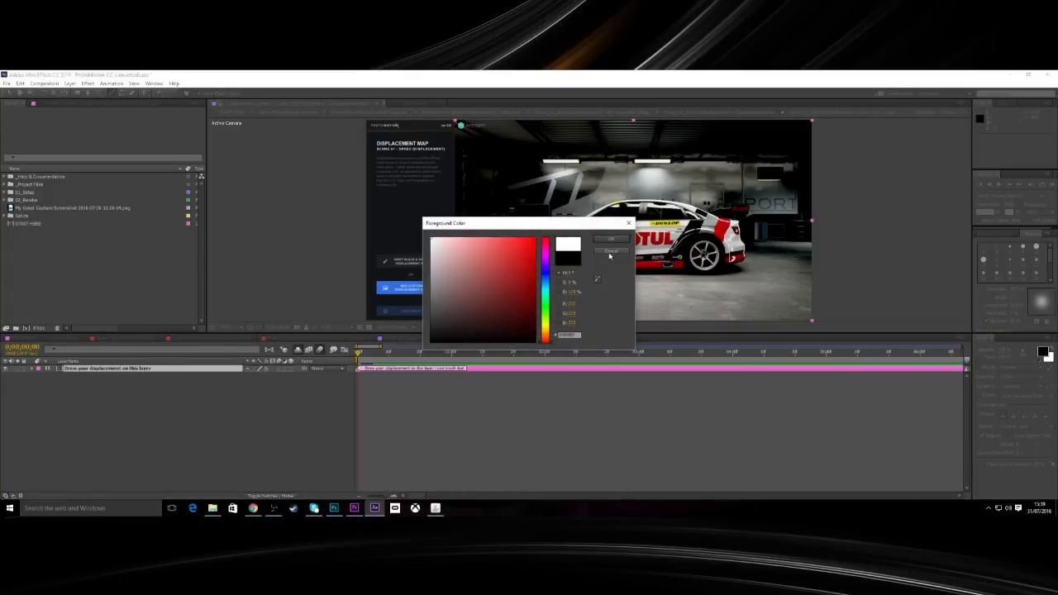
click(608, 239)
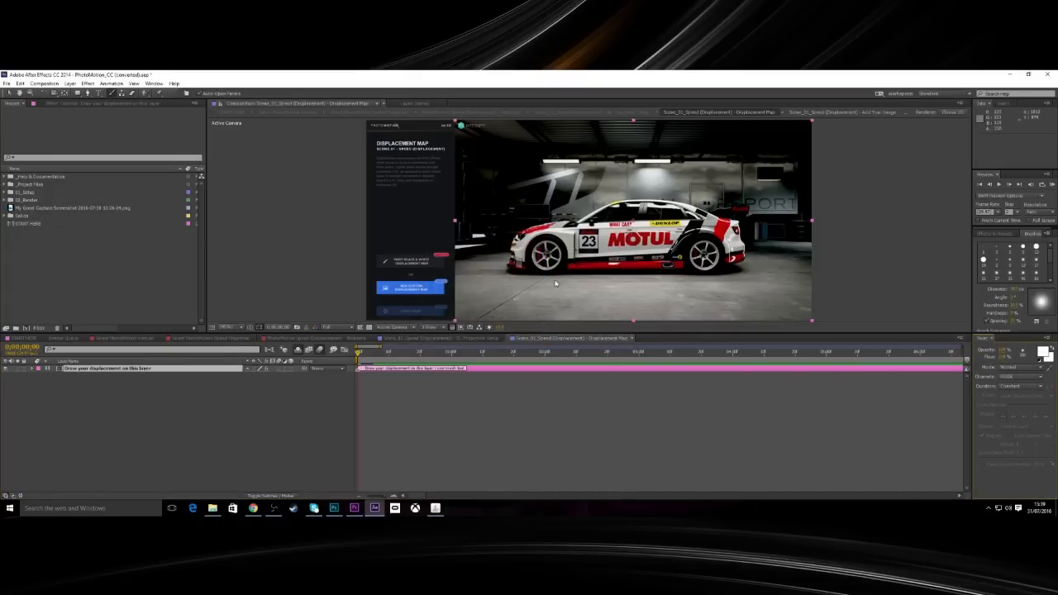
Open the "Draw your displacement on this layer" layer, adjust the brush diameter, and paint the garage floor in the foreground white.
double_click(225, 371)
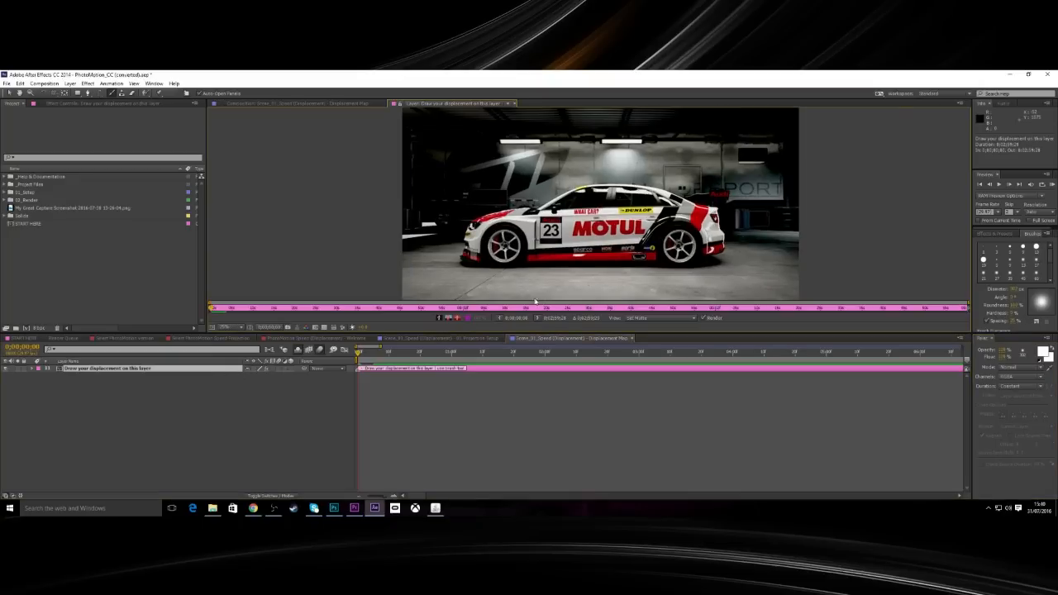
key(comma)
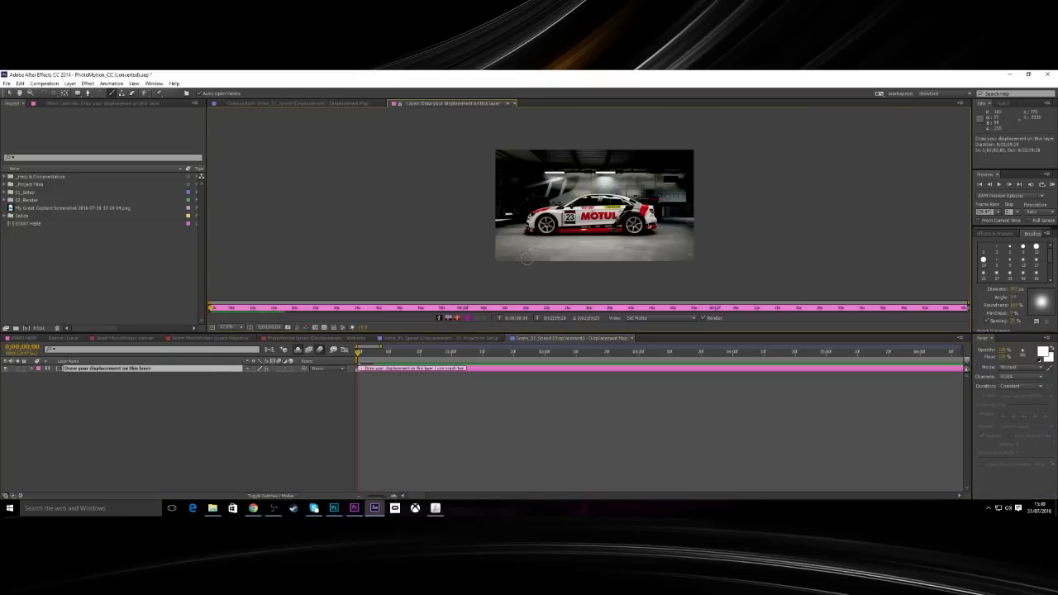
click(1015, 289)
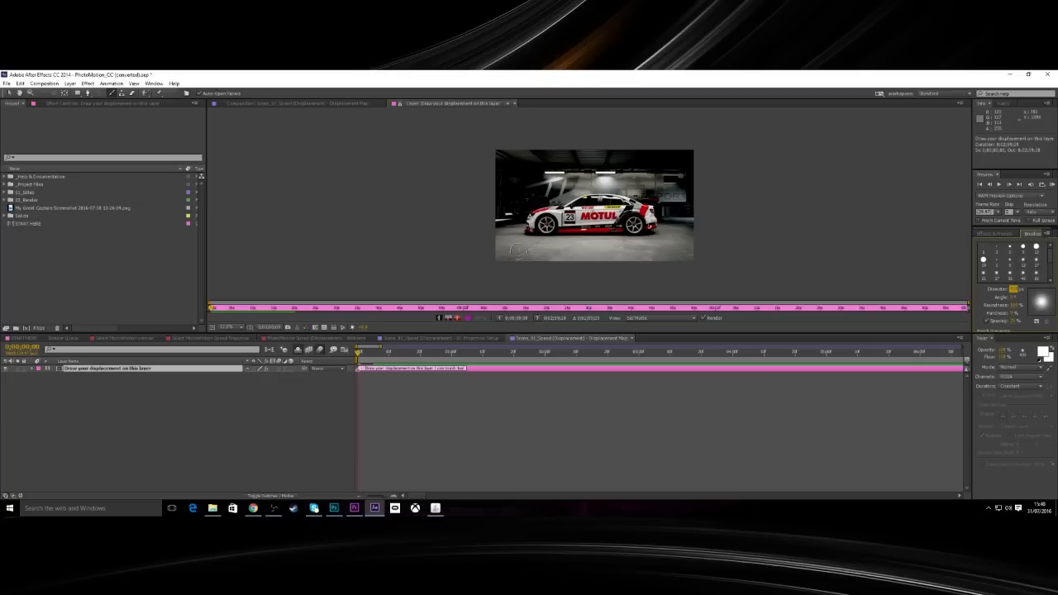
mouse_move(496, 253)
mouse_down()
mouse_move(699, 257)
mouse_move(508, 258)
mouse_move(486, 253)
mouse_move(693, 244)
mouse_move(472, 241)
mouse_move(699, 246)
mouse_move(507, 252)
mouse_move(674, 252)
mouse_up()
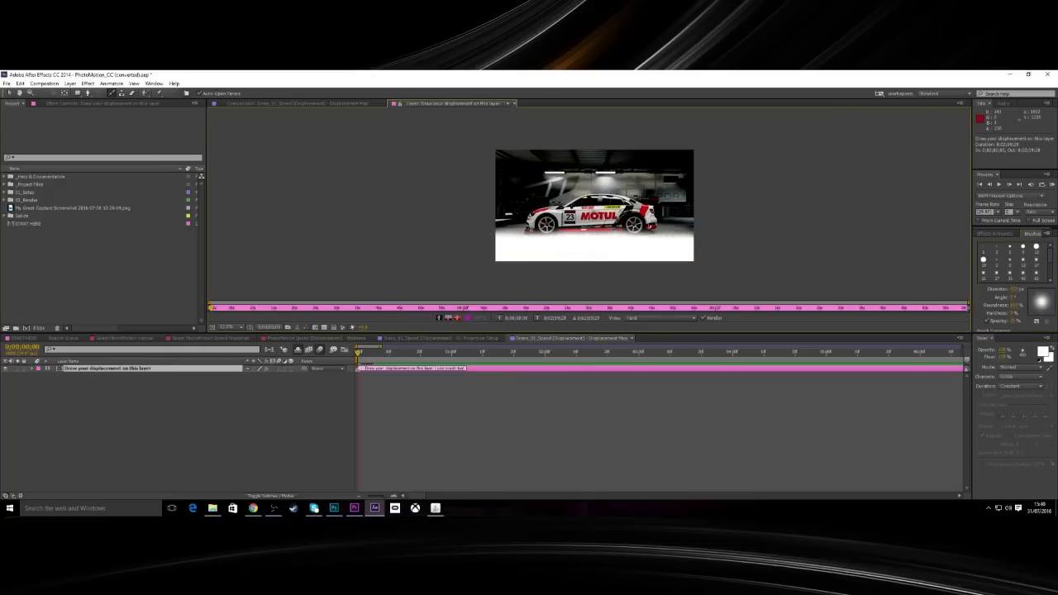
Paint the whole car body white, then resize the brush and cover the rear spoiler as well.
key(period)
mouse_move(464, 264)
mouse_down()
mouse_move(398, 275)
mouse_move(464, 255)
mouse_move(417, 264)
mouse_move(664, 248)
mouse_move(528, 248)
mouse_move(501, 249)
mouse_move(797, 262)
mouse_move(629, 266)
mouse_move(695, 255)
mouse_move(490, 250)
mouse_move(537, 228)
mouse_move(479, 244)
mouse_move(480, 231)
mouse_move(501, 225)
mouse_move(643, 229)
mouse_move(588, 228)
mouse_move(595, 206)
mouse_move(552, 213)
mouse_move(593, 196)
mouse_move(699, 221)
mouse_move(710, 249)
mouse_move(699, 214)
mouse_move(654, 207)
mouse_move(711, 221)
mouse_up()
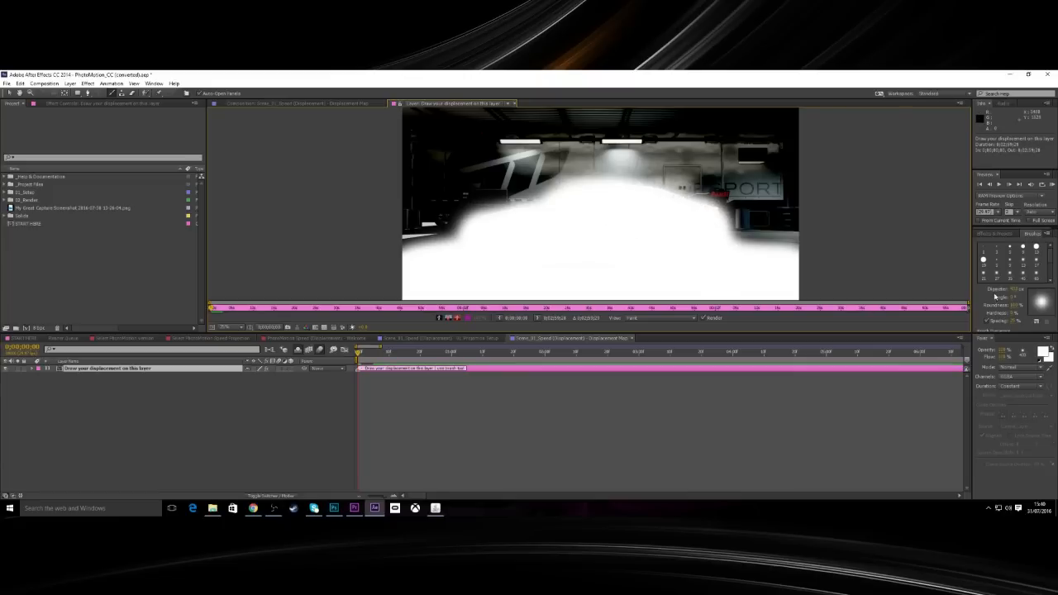
click(1013, 290)
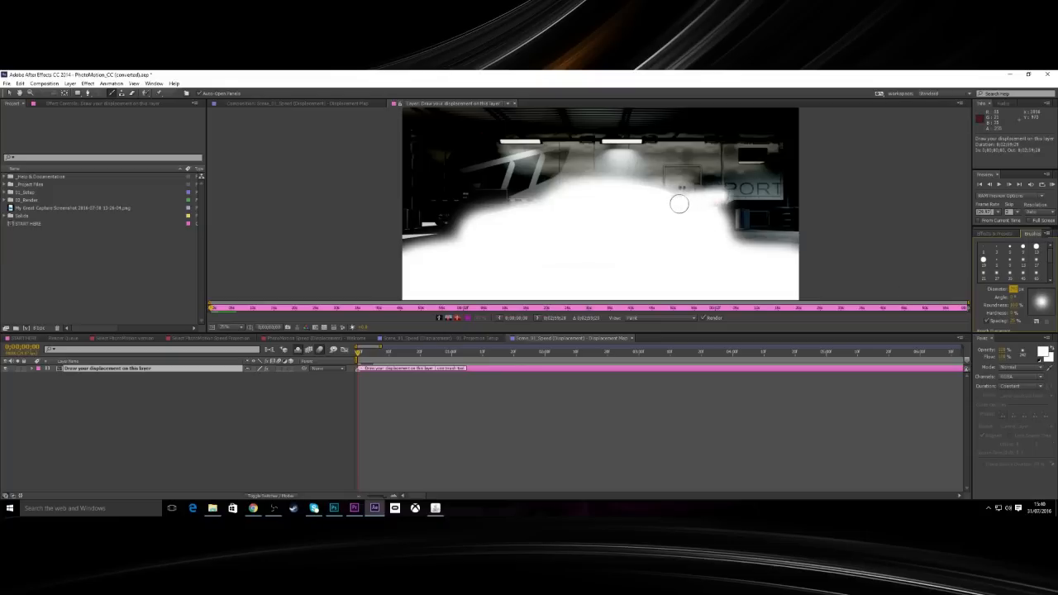
drag(723, 196, 687, 200)
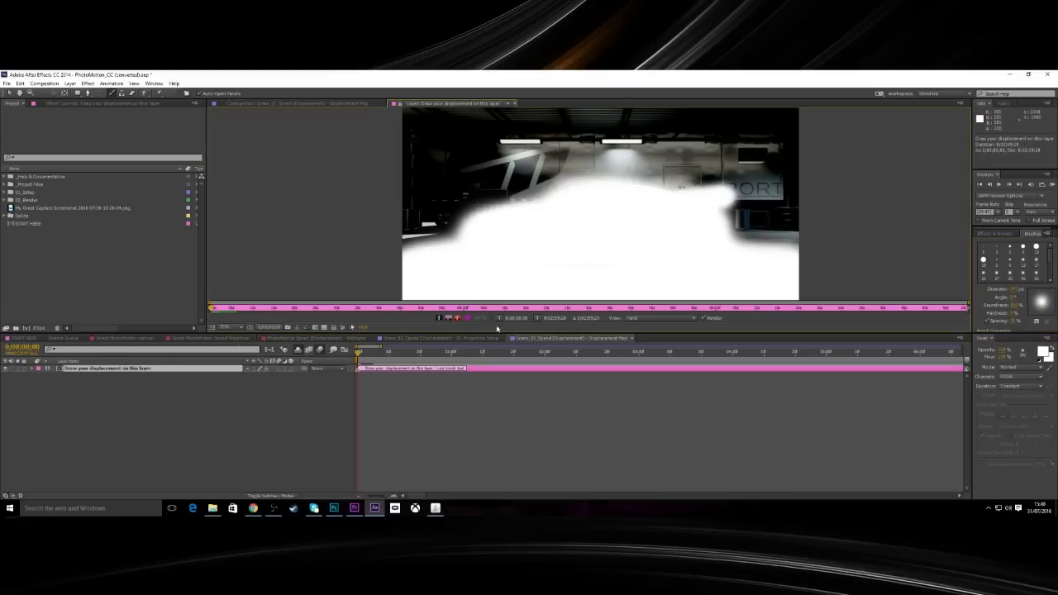
Set the brush's foreground colour to black, adjust its diameter, and paint the whole garage background above and around the car black.
key(comma)
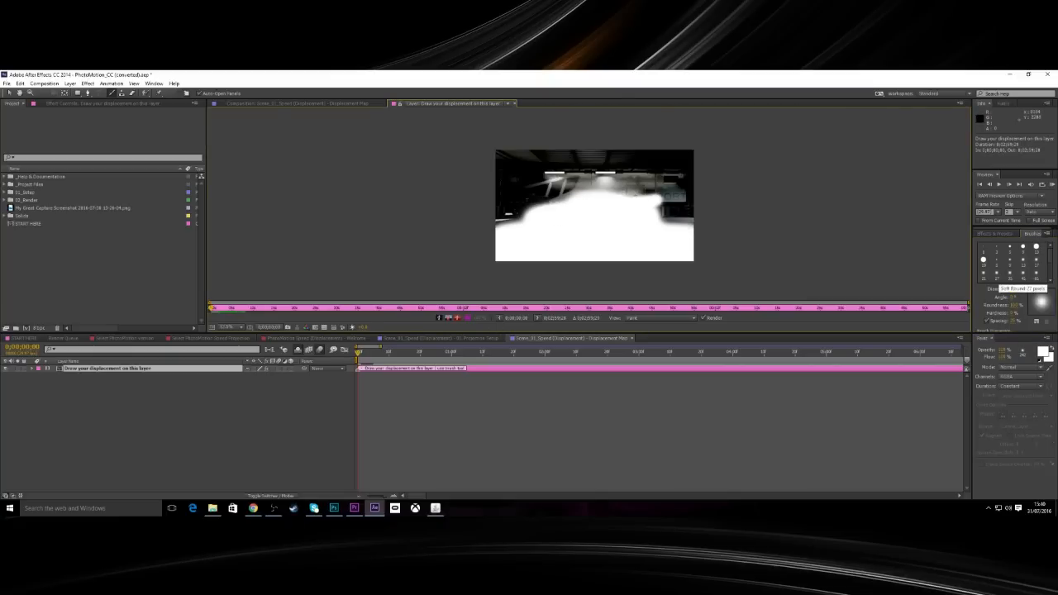
click(1041, 349)
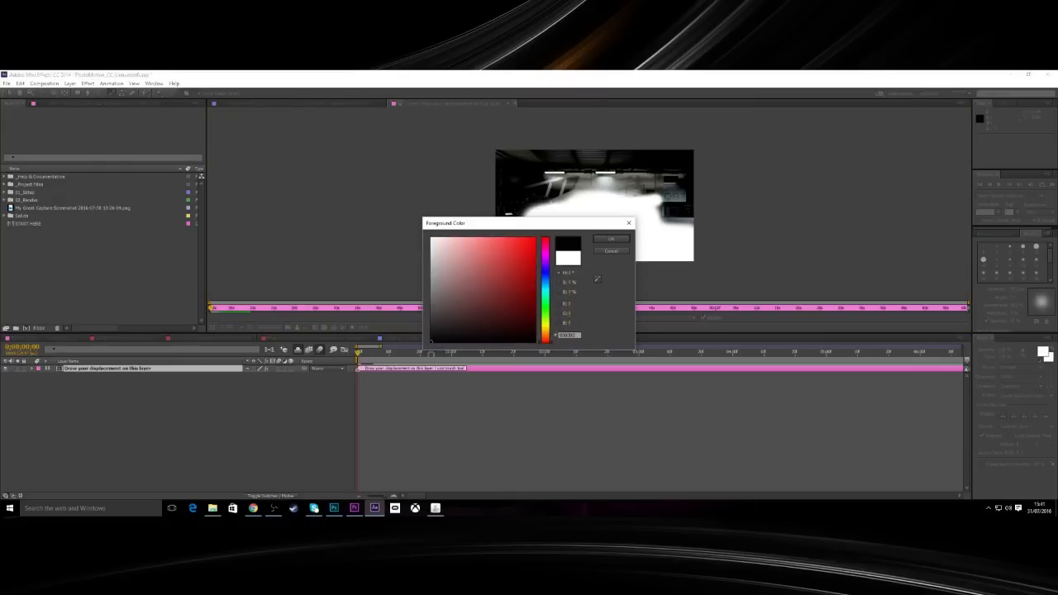
click(610, 238)
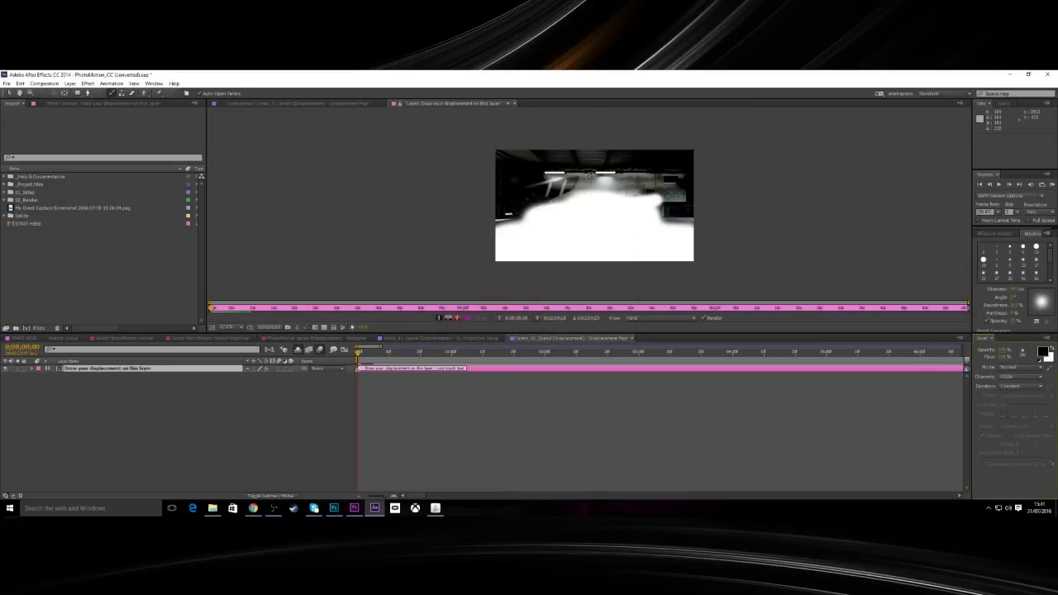
click(1014, 289)
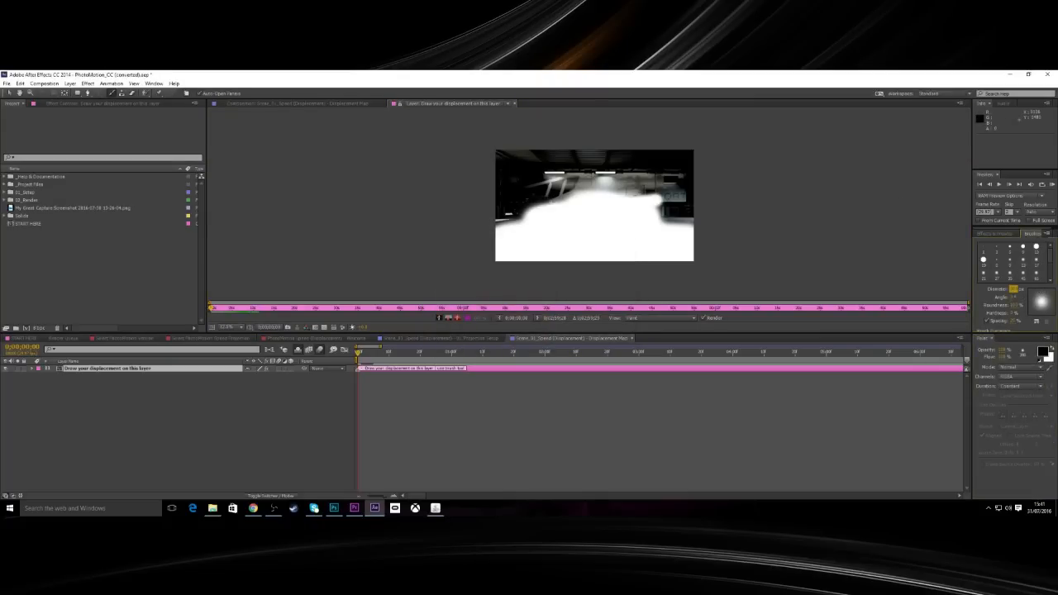
mouse_move(618, 158)
mouse_down()
mouse_move(486, 159)
mouse_move(656, 157)
mouse_move(520, 168)
mouse_move(698, 171)
mouse_move(494, 176)
mouse_move(614, 181)
mouse_move(476, 218)
mouse_move(564, 180)
mouse_up()
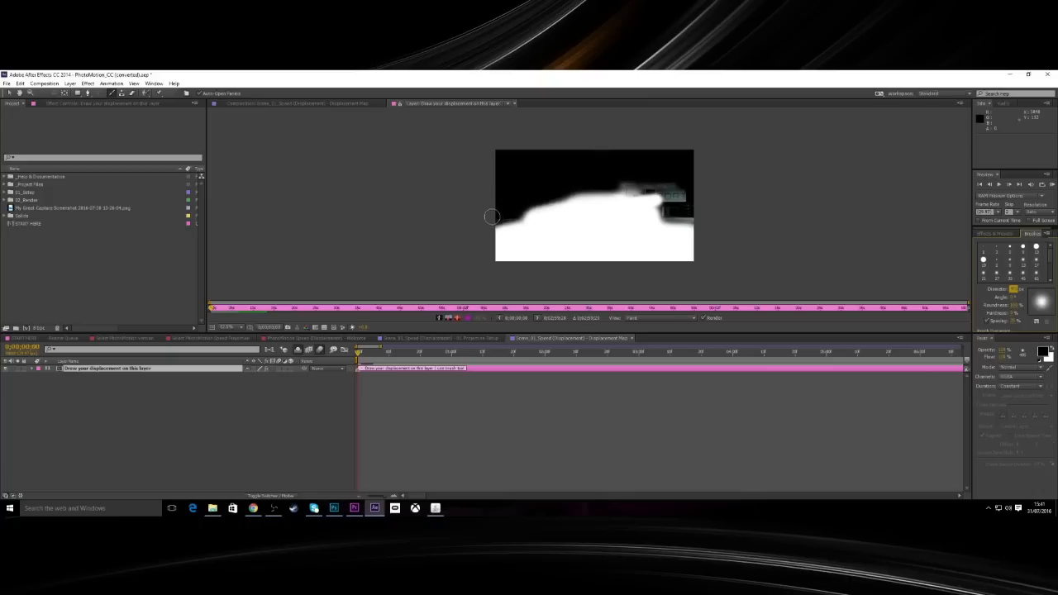
drag(618, 183, 631, 188)
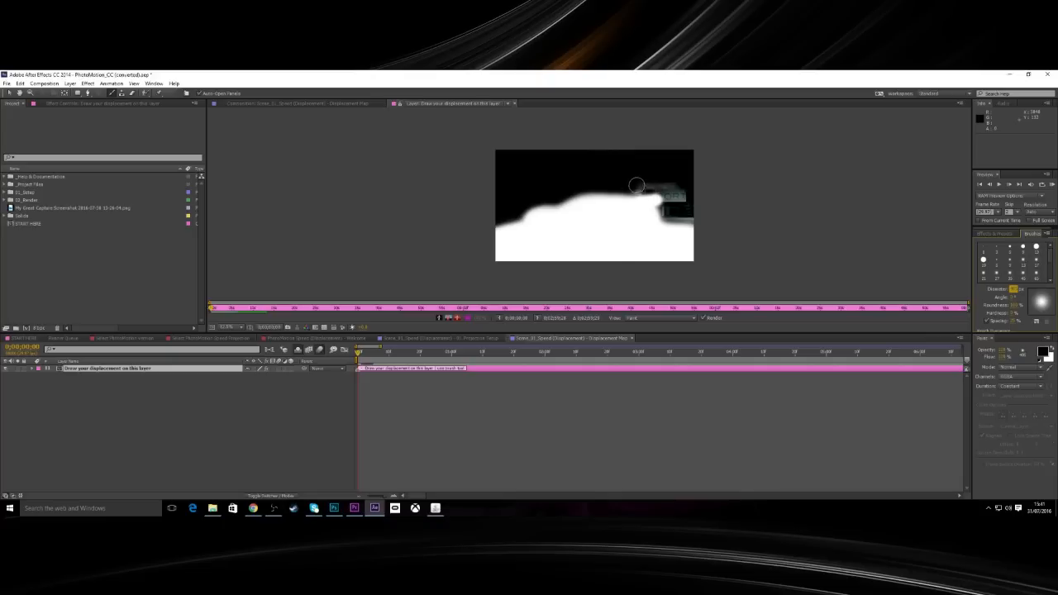
mouse_move(649, 185)
mouse_down()
mouse_move(628, 190)
mouse_move(703, 190)
mouse_move(668, 194)
mouse_move(671, 207)
mouse_move(704, 222)
mouse_move(684, 185)
mouse_move(692, 201)
mouse_up()
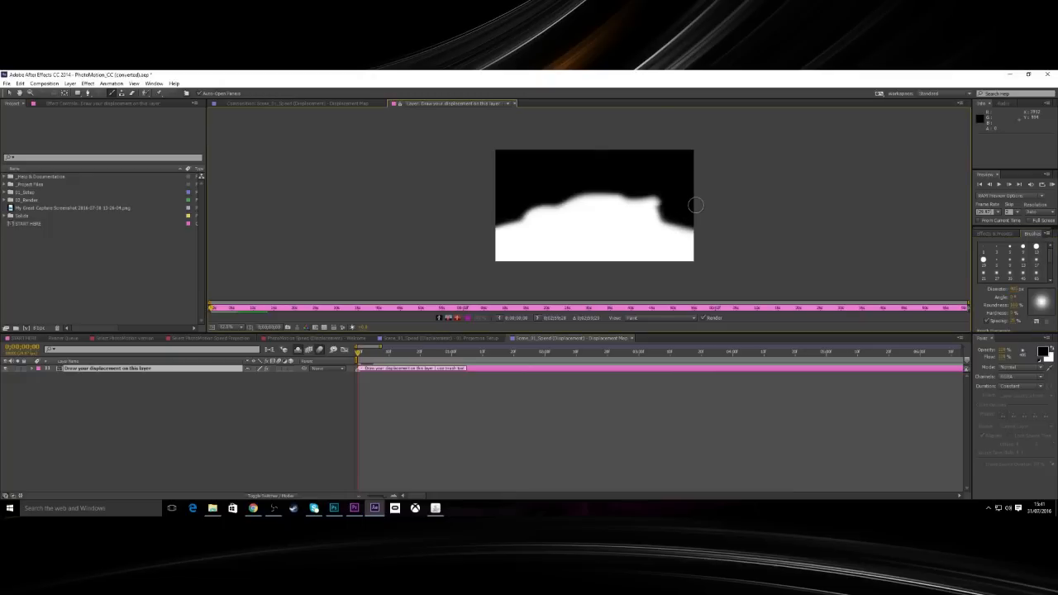
Adjust the brush diameter and paint the gap beneath the rear spoiler black to refine the car's rear edge.
key(period)
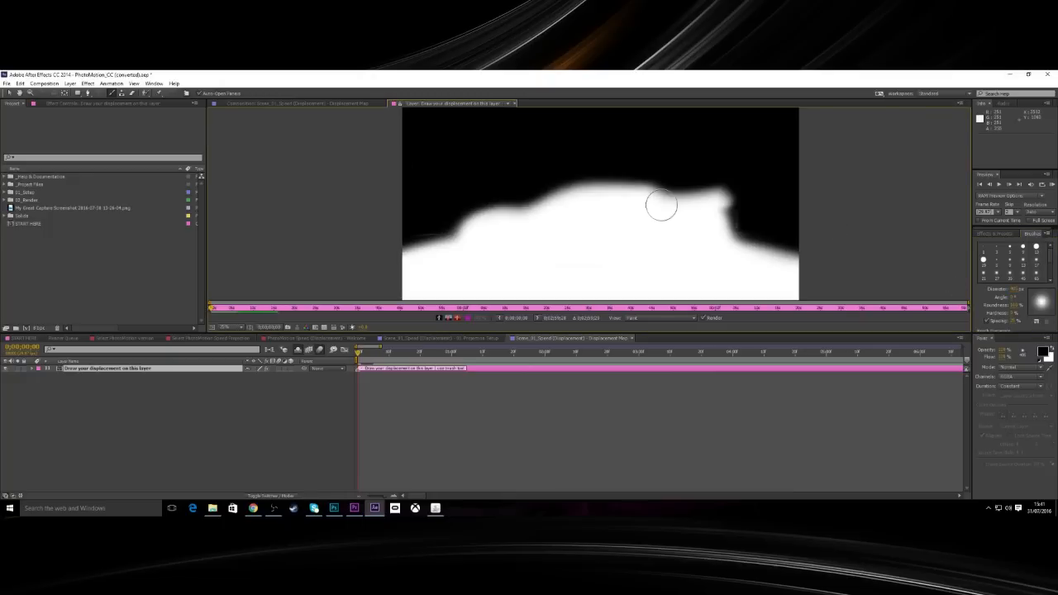
click(1012, 289)
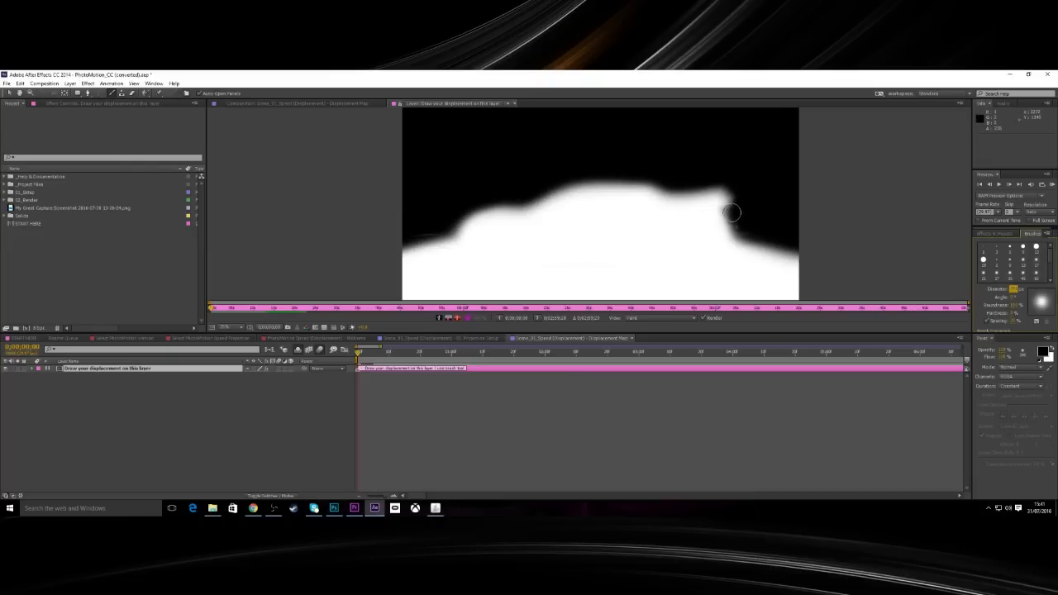
drag(726, 214, 748, 235)
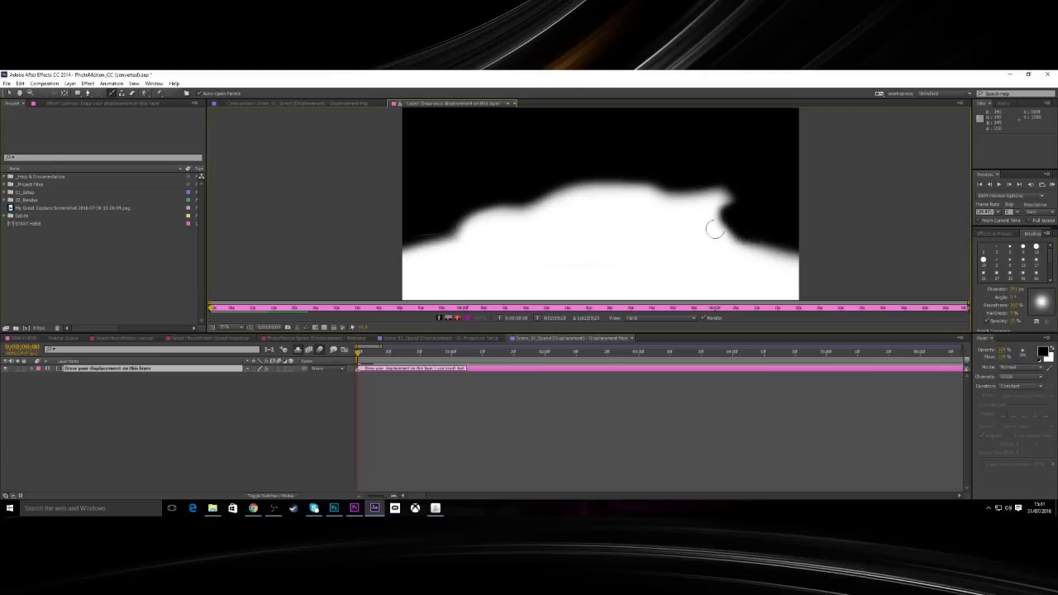
key(comma)
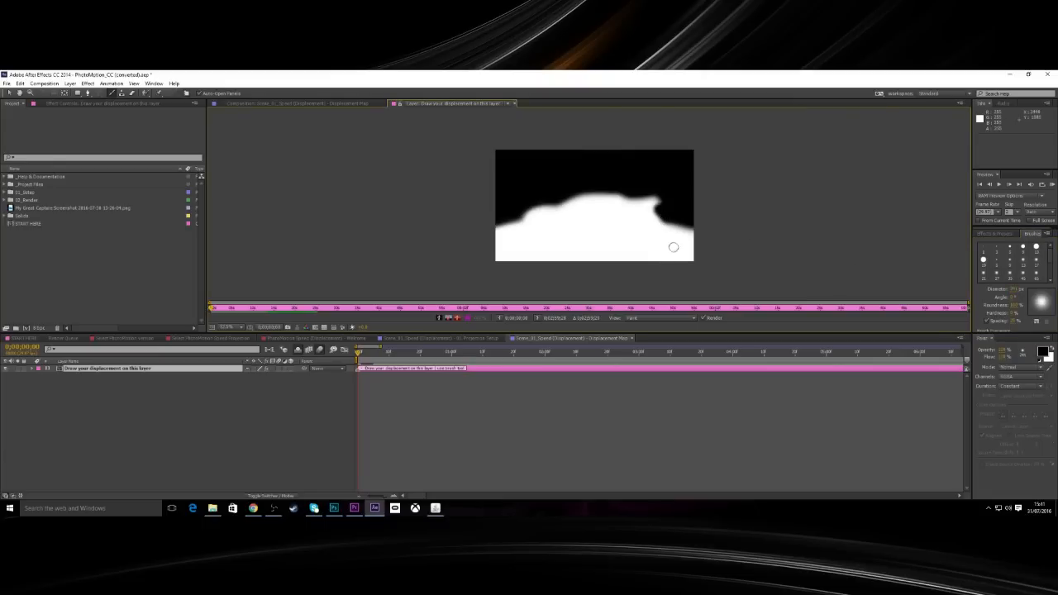
key(XF86AudioRaiseVolume)
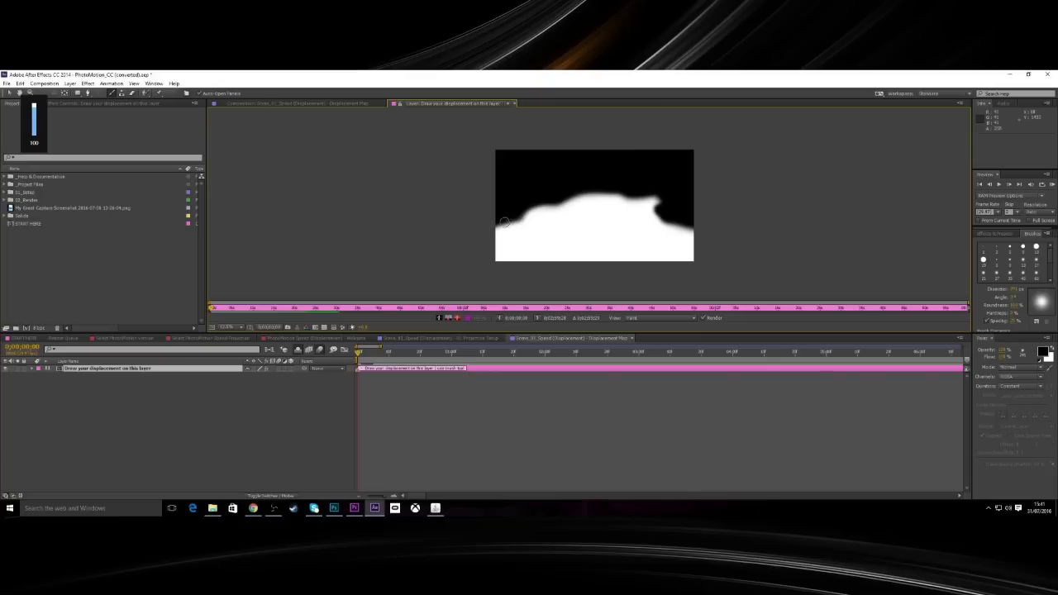
Close the Displacement Map composition and examine the displacement overlay on the car in the 01. Projection Setup composition.
click(630, 338)
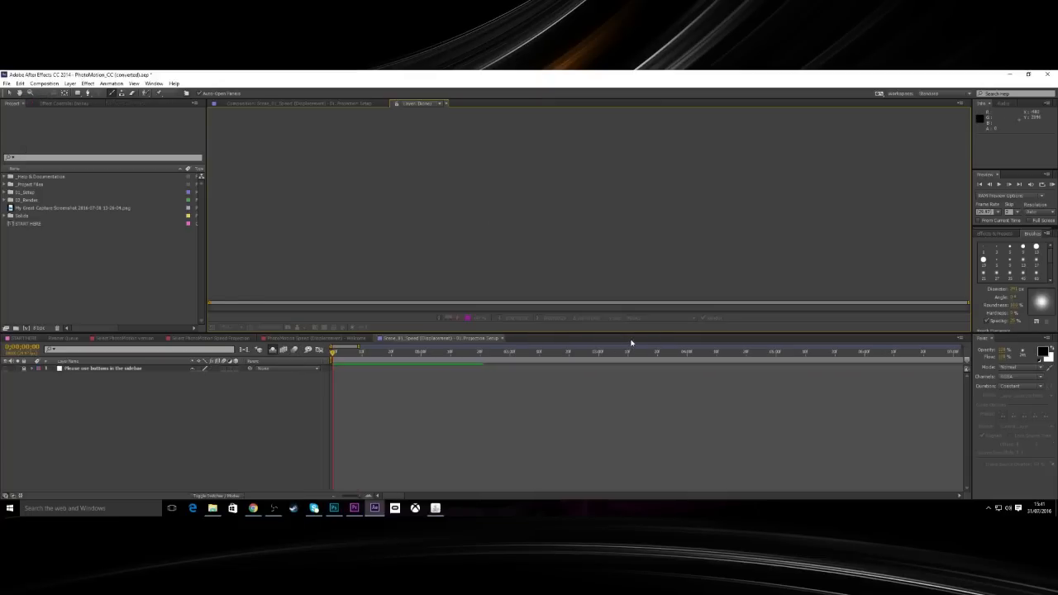
click(462, 340)
key(space)
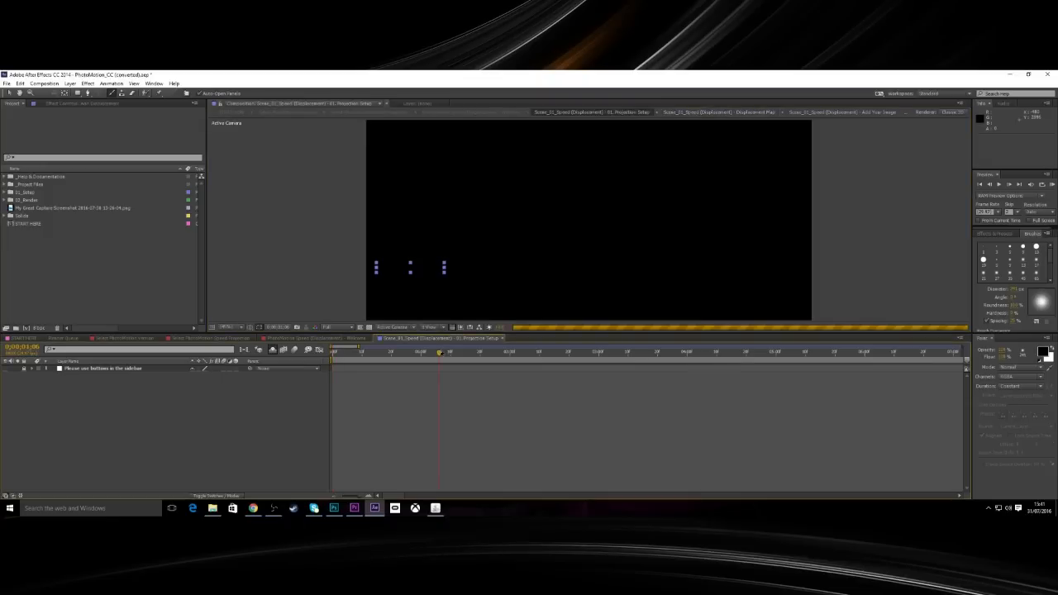
scroll(569, 242, down, 2)
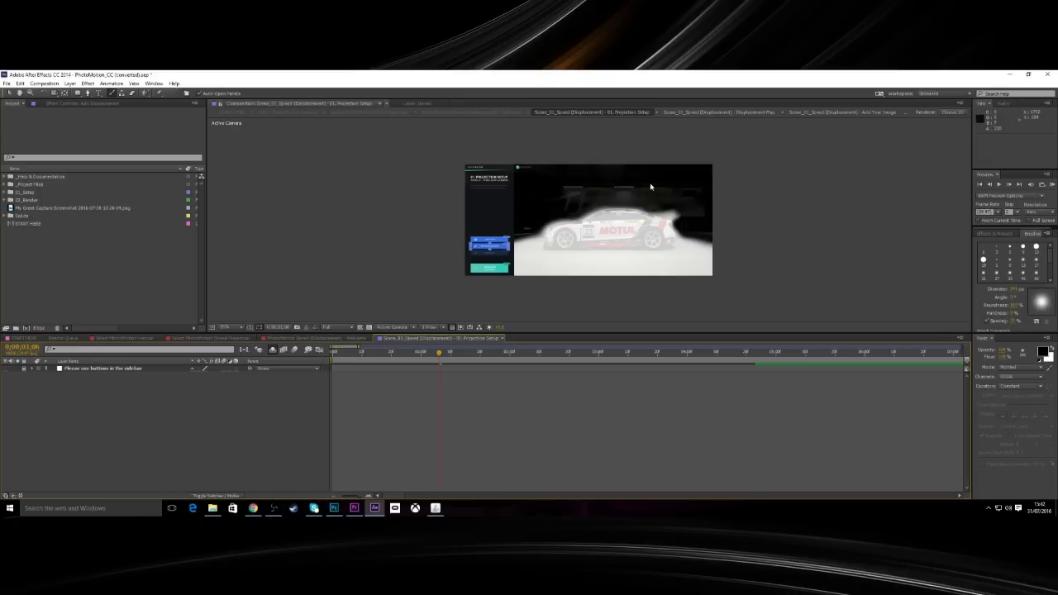
scroll(610, 230, up, 2)
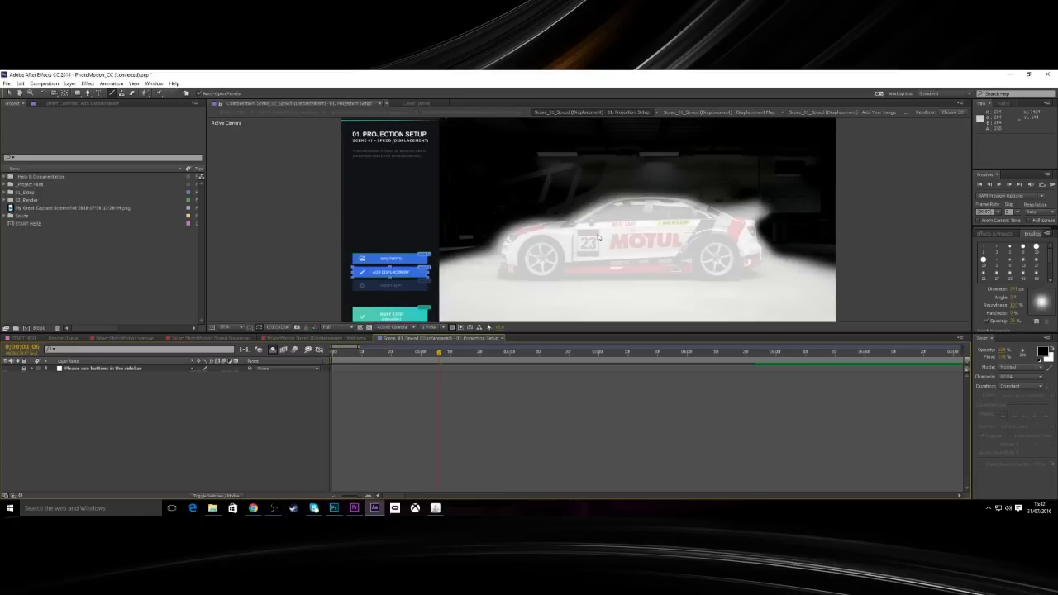
scroll(467, 238, down, 2)
scroll(467, 239, up, 2)
Activate the Selection tool, open the 02. Animation composition through its Next Step layer, and return the time indicator to the start.
click(13, 94)
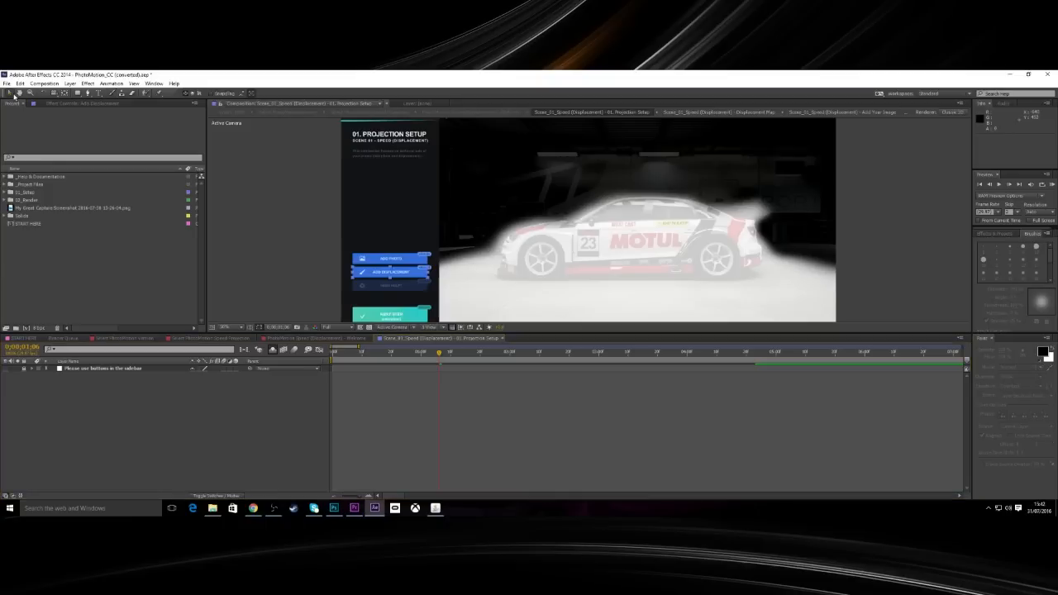
double_click(395, 319)
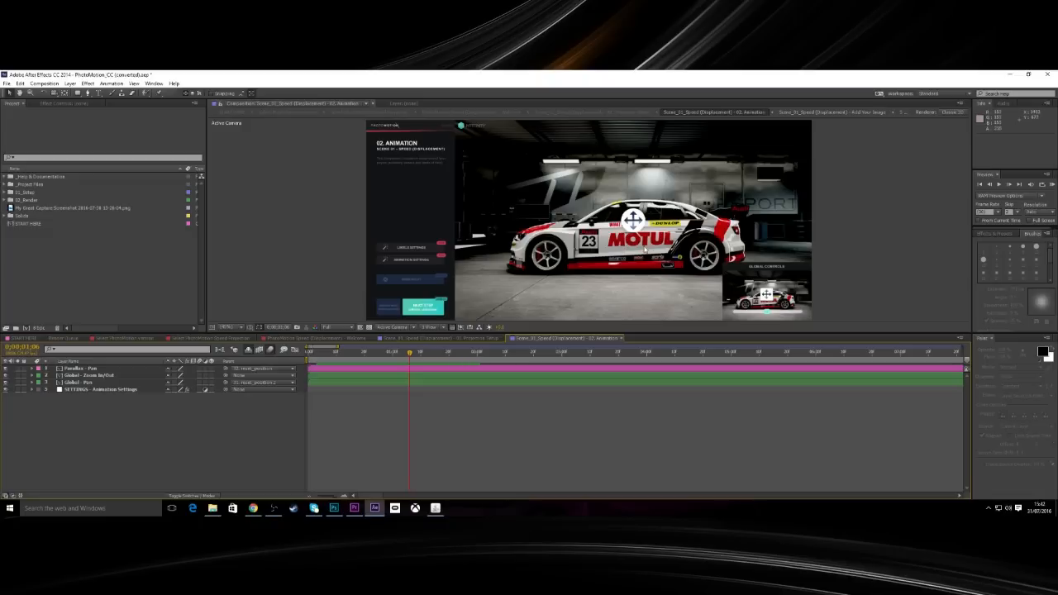
drag(411, 354, 269, 367)
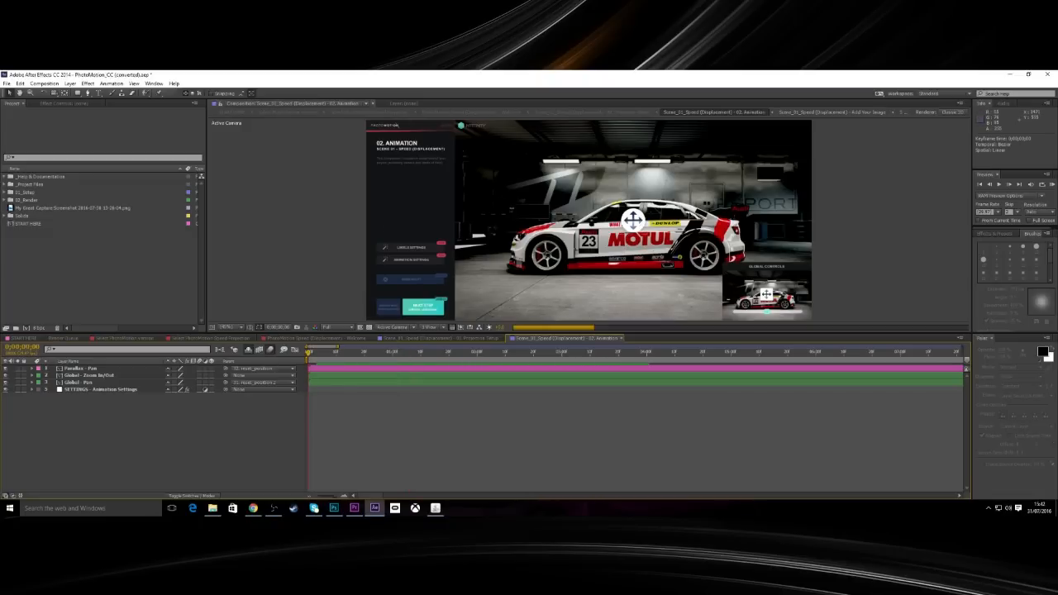
Try out the Parallax - Pan and Global - Zoom In/Out controls, returning the pan control to the middle of the car.
drag(632, 219, 786, 160)
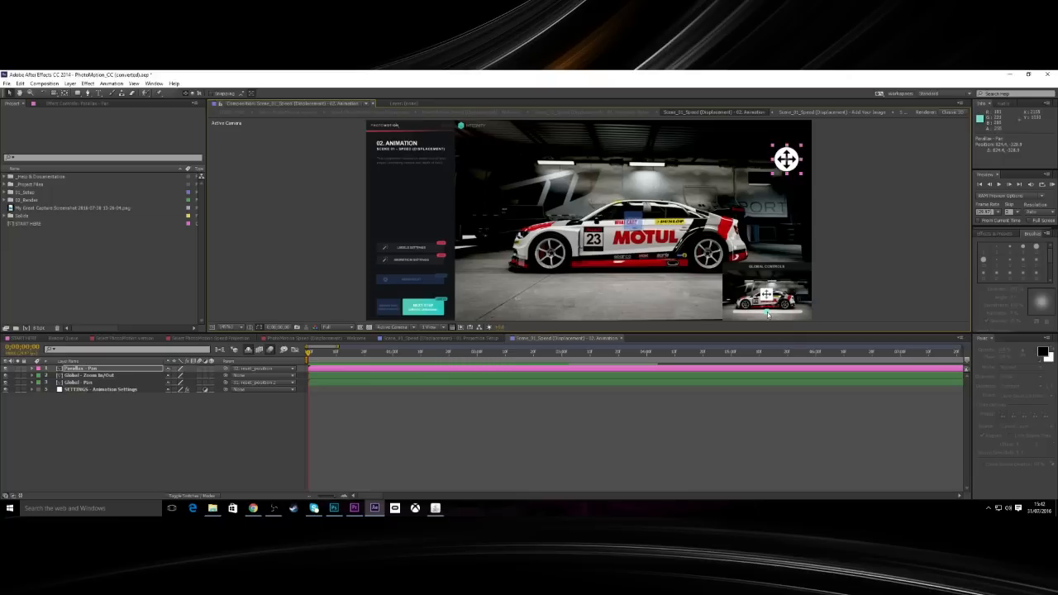
mouse_move(767, 312)
mouse_down()
mouse_move(779, 314)
mouse_move(769, 316)
mouse_up()
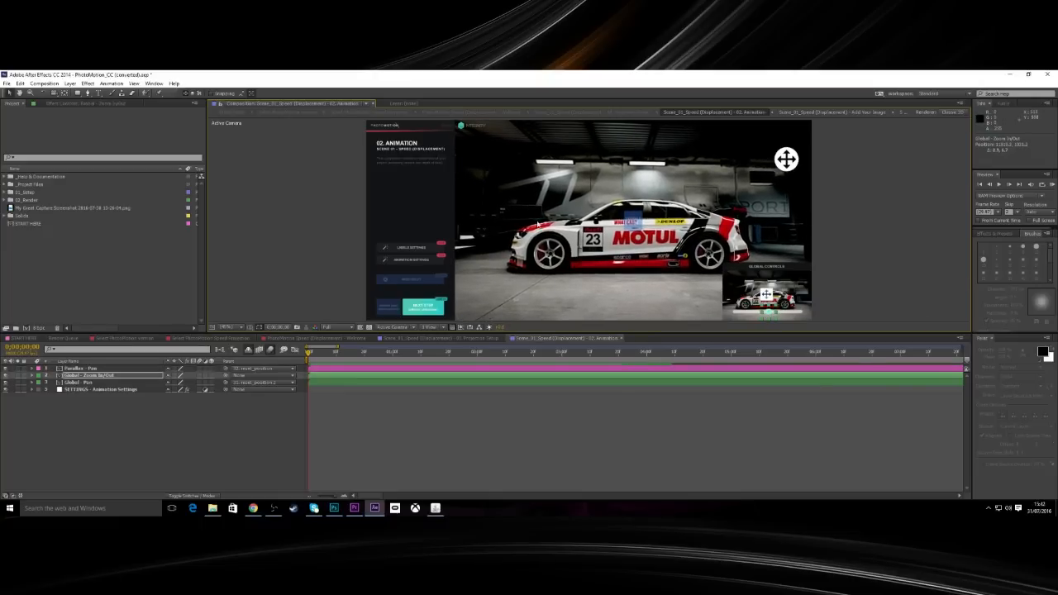
click(785, 162)
drag(786, 159, 633, 220)
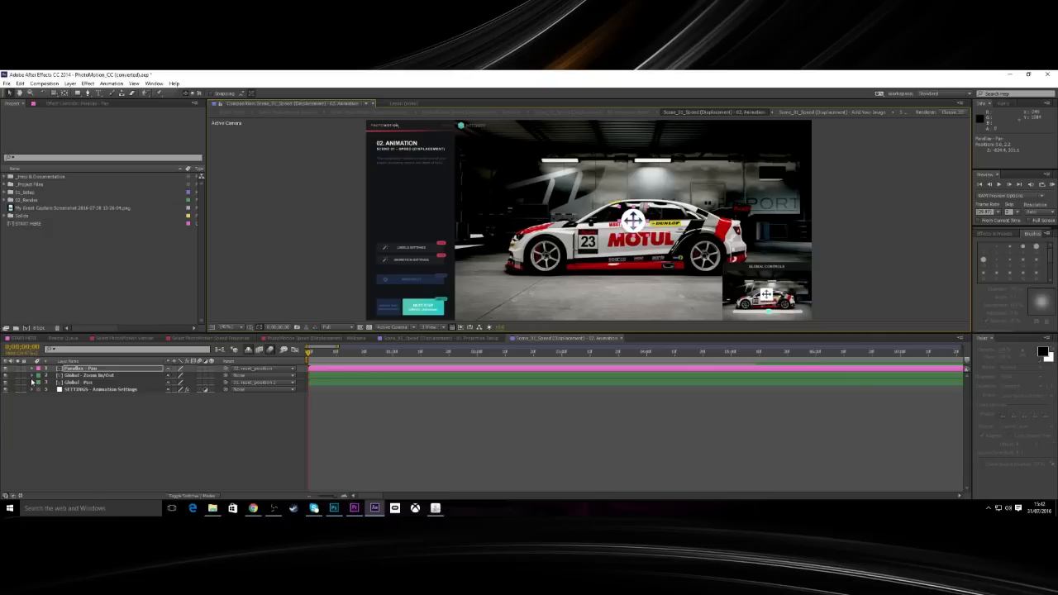
Expand the Parallax - Pan layer's Transform properties, move the time indicator to 0;00;00;10, and show a longer span of the timeline.
click(33, 369)
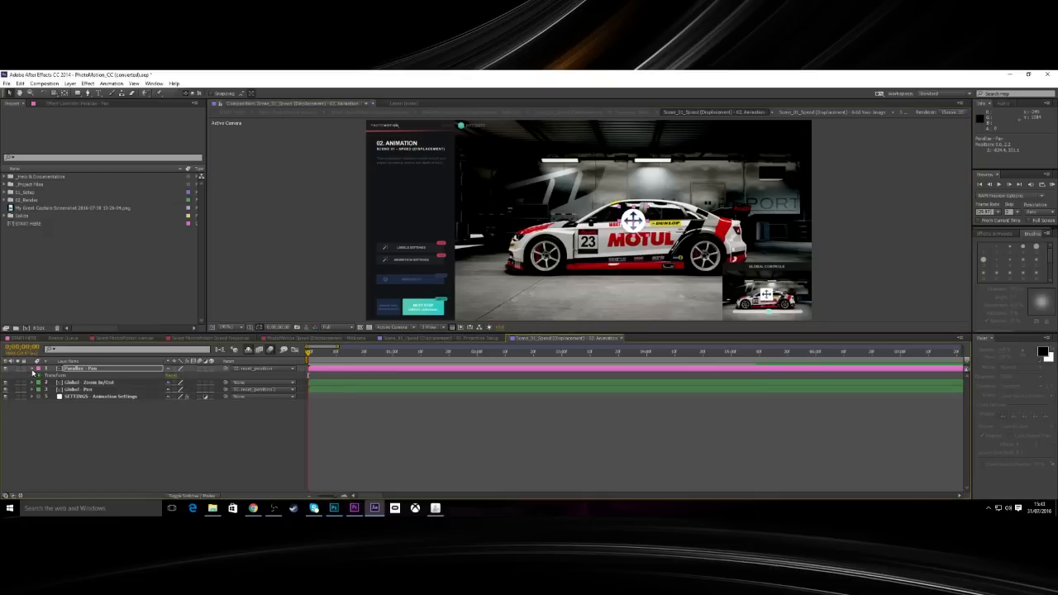
click(40, 377)
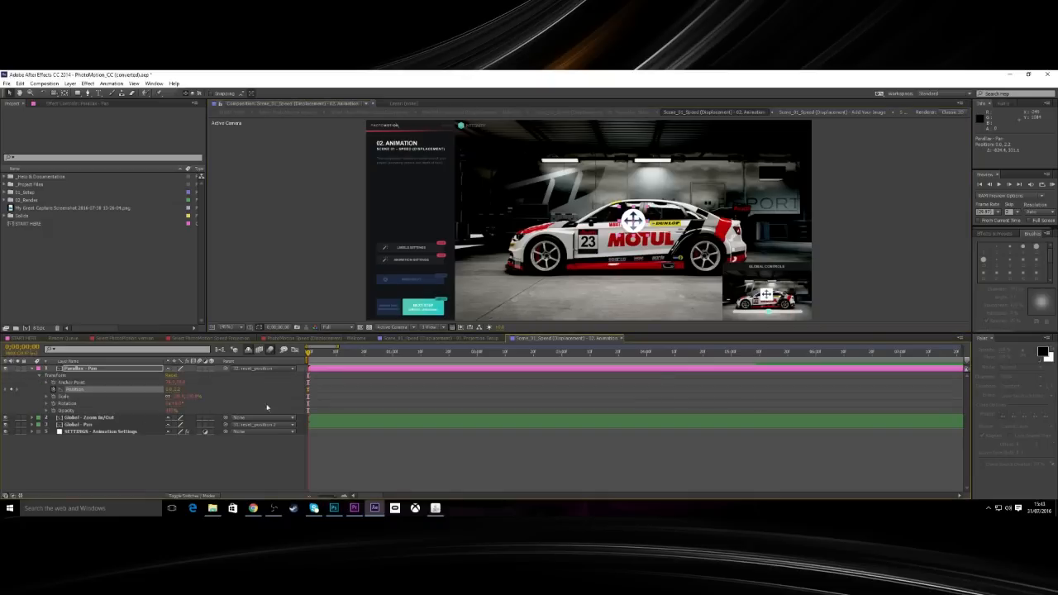
drag(308, 354, 336, 357)
mouse_move(311, 395)
click(310, 393)
click(309, 496)
click(310, 495)
click(310, 496)
click(310, 495)
click(310, 496)
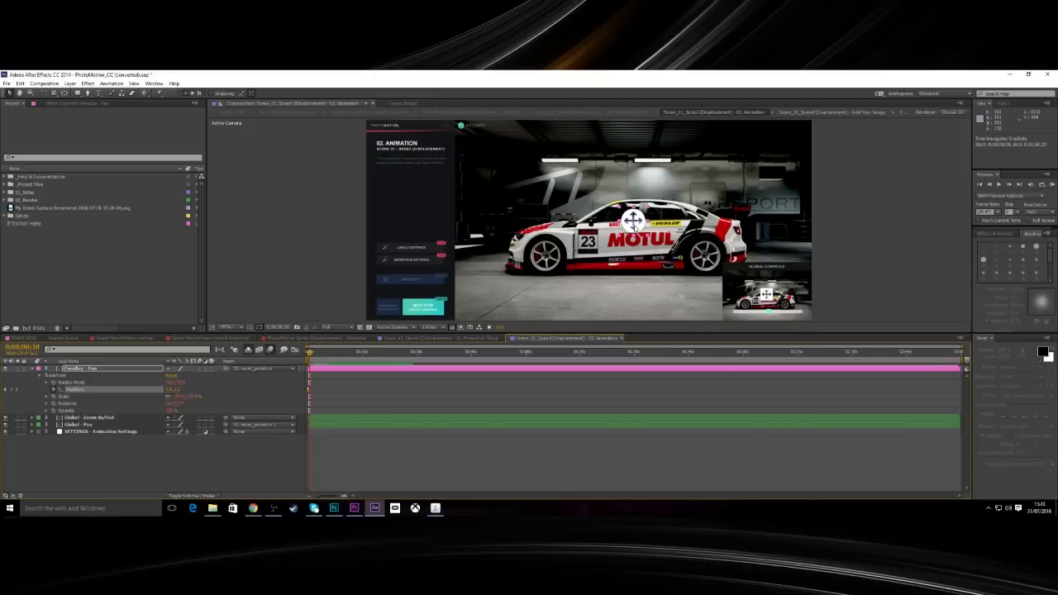
Move the Parallax - Pan control to the photo's far left edge and set the preview resolution to Third.
drag(632, 219, 526, 262)
click(329, 328)
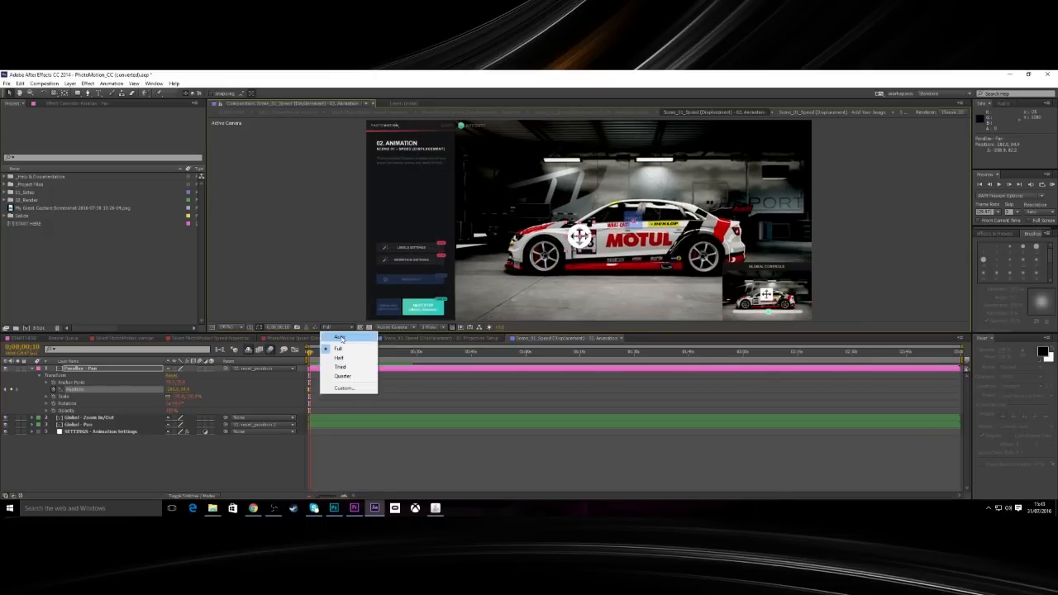
click(363, 366)
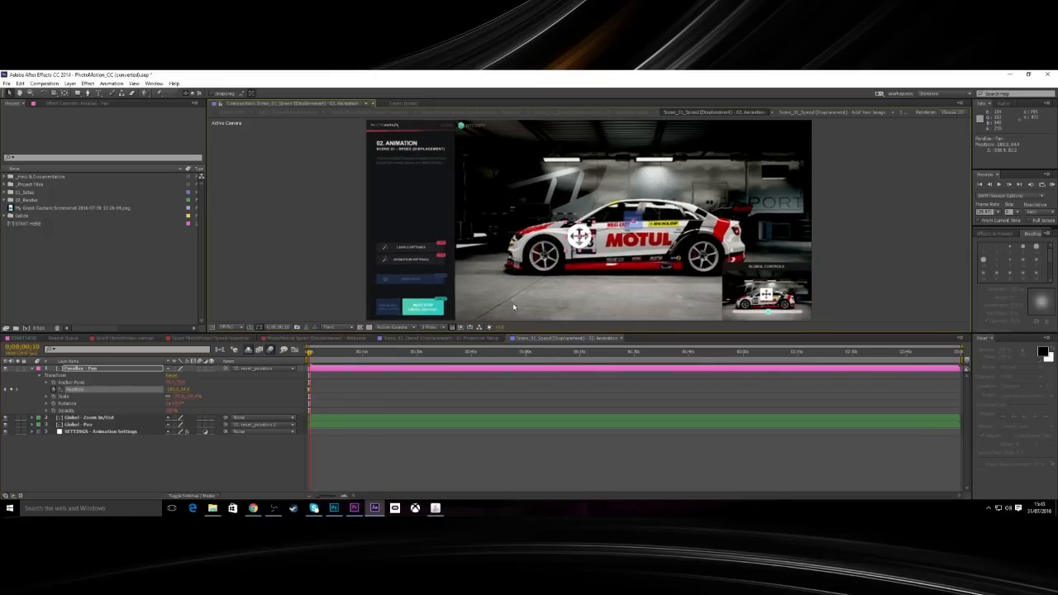
drag(581, 237, 481, 222)
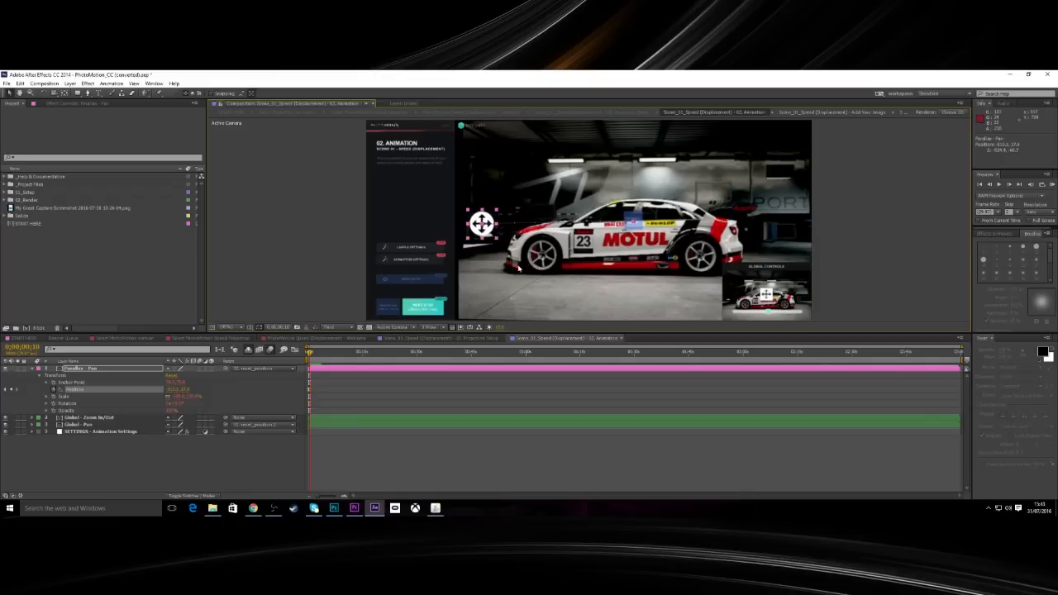
Add a Parallax - Pan position keyframe at 0;00;05;00 with the control at the photo's far right edge.
click(343, 497)
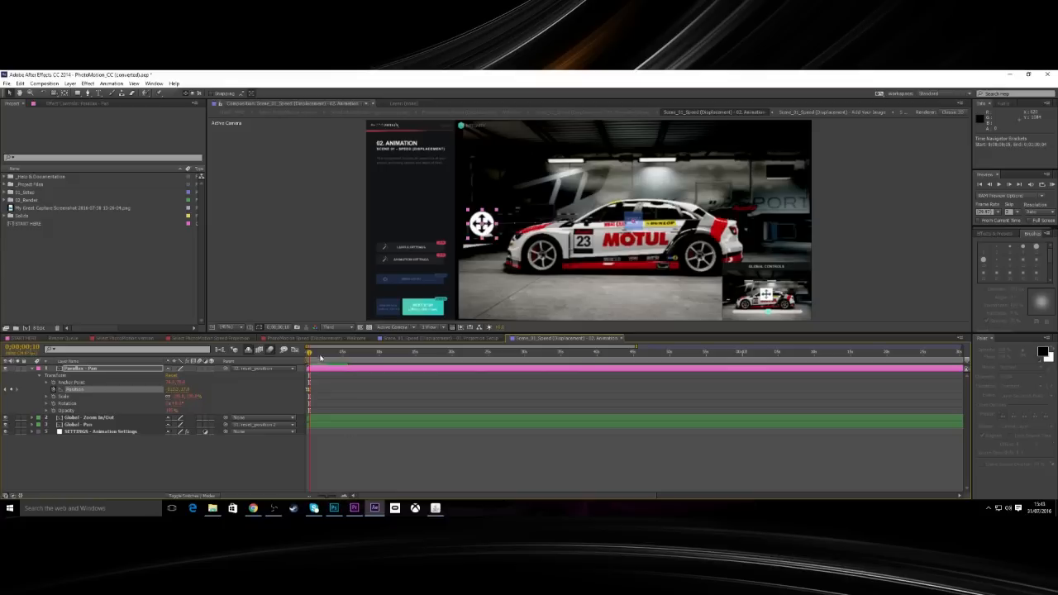
drag(310, 353, 344, 360)
drag(487, 233, 784, 219)
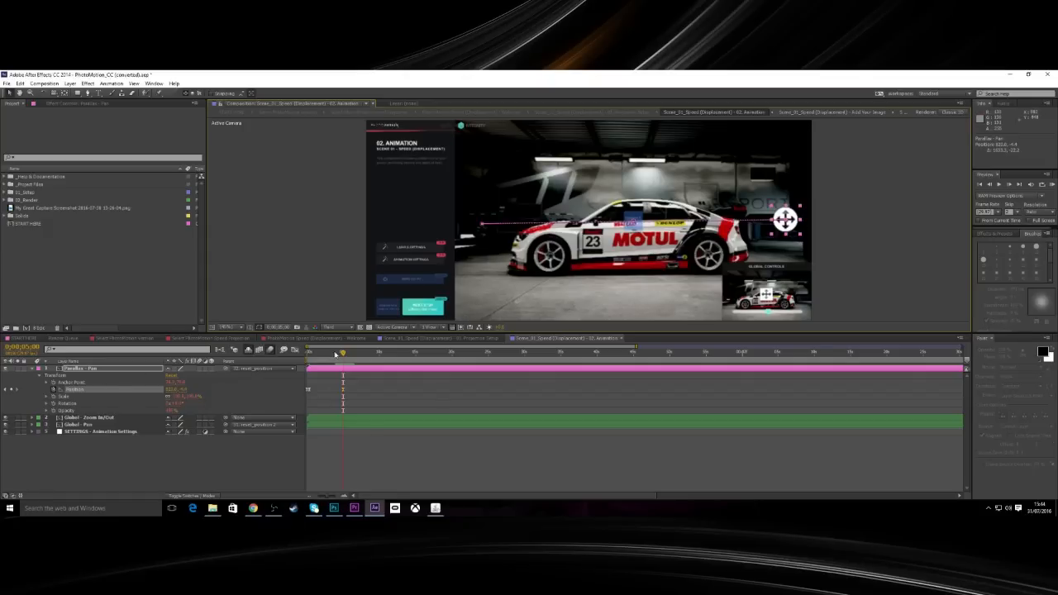
Delete the Parallax - Pan position keyframes at the start of the timeline, keeping the one at five seconds.
drag(342, 354, 316, 358)
click(308, 390)
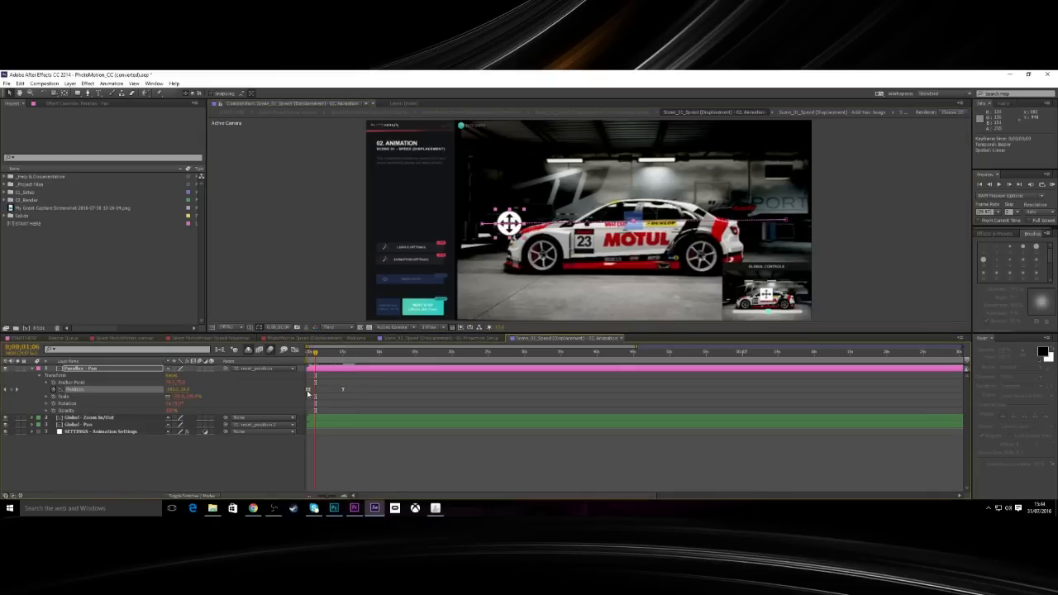
click(308, 395)
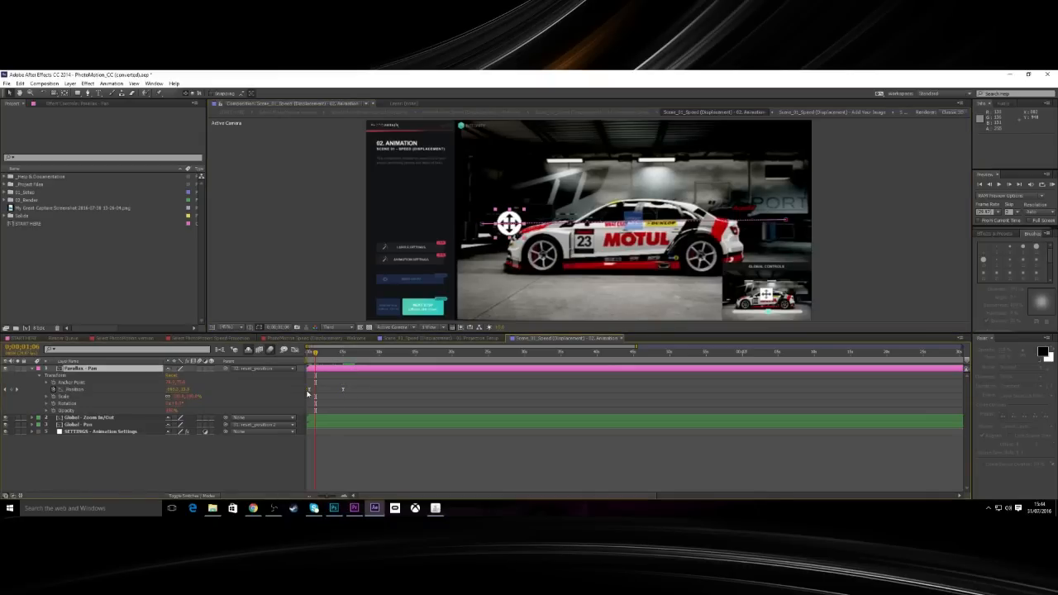
click(308, 391)
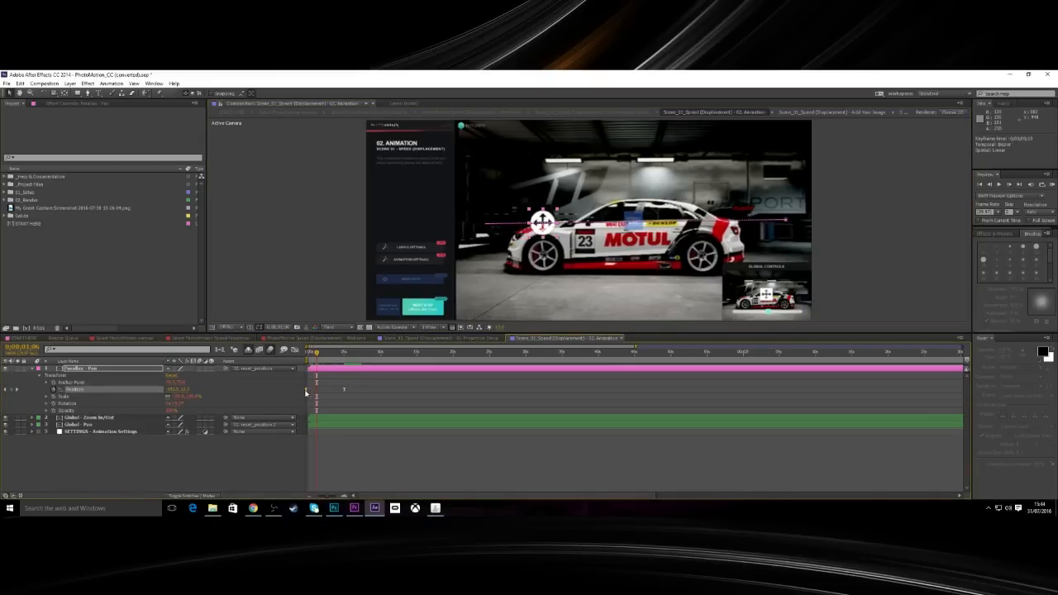
drag(308, 392, 309, 392)
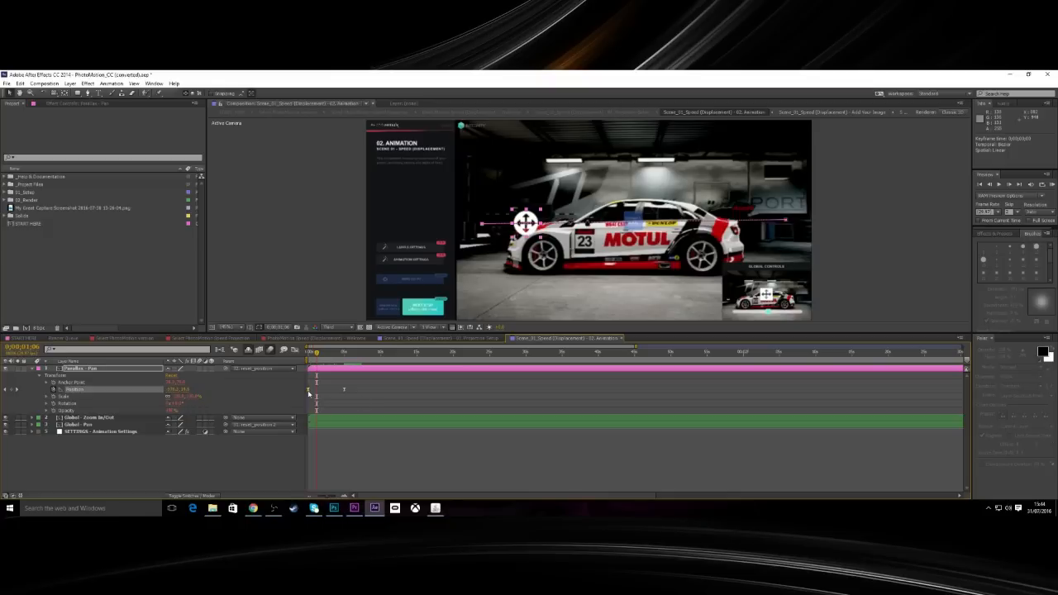
key(Delete)
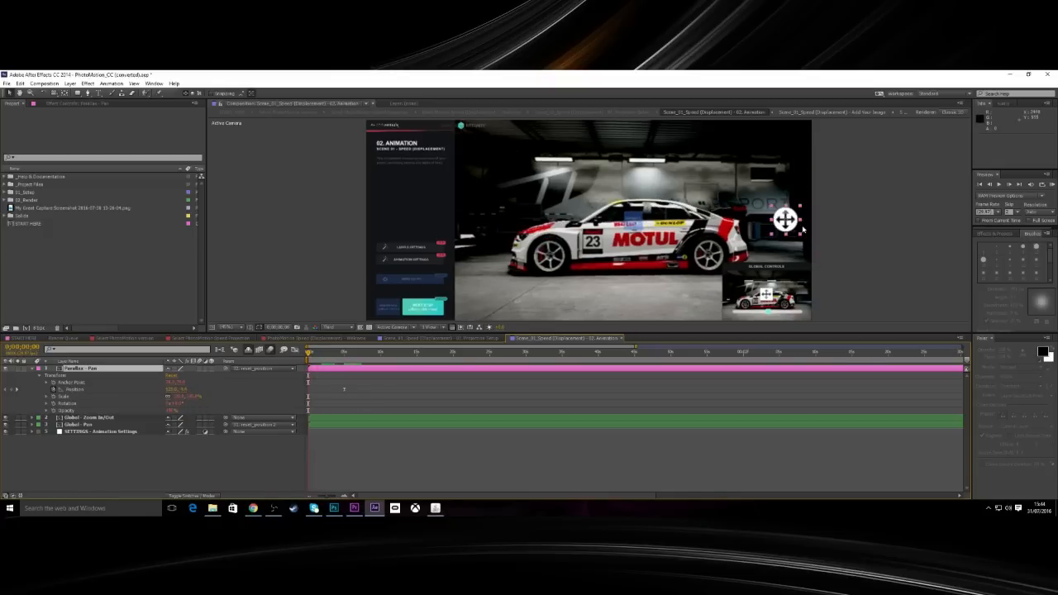
Add a Parallax - Pan position keyframe at the timeline start with the control at the photo's far left edge, and collapse the layer.
drag(785, 219, 481, 227)
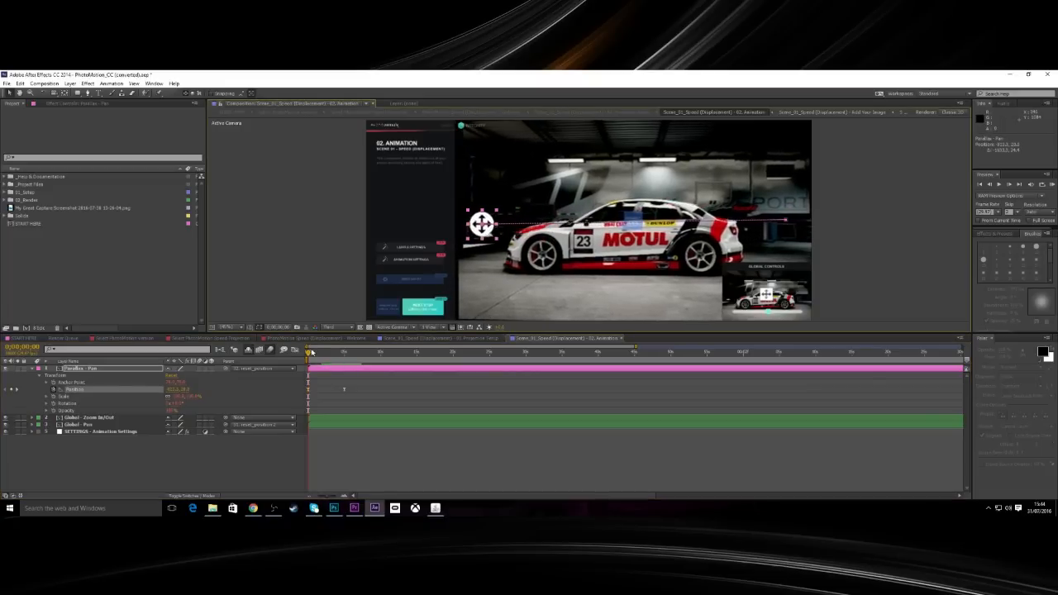
mouse_move(309, 353)
mouse_down()
mouse_move(345, 365)
mouse_move(315, 370)
mouse_move(348, 375)
mouse_move(293, 366)
mouse_up()
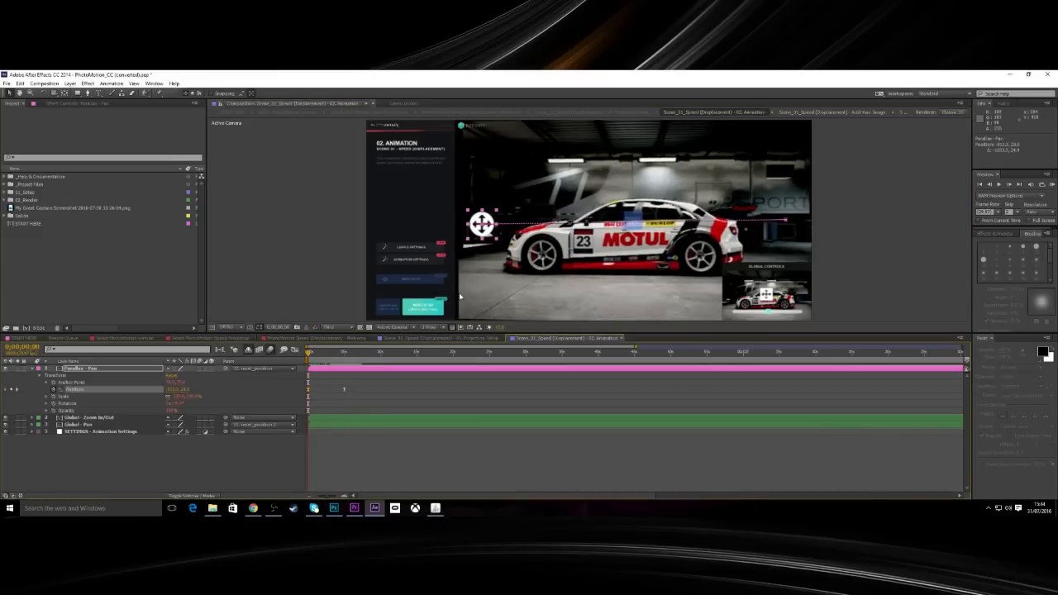
click(37, 368)
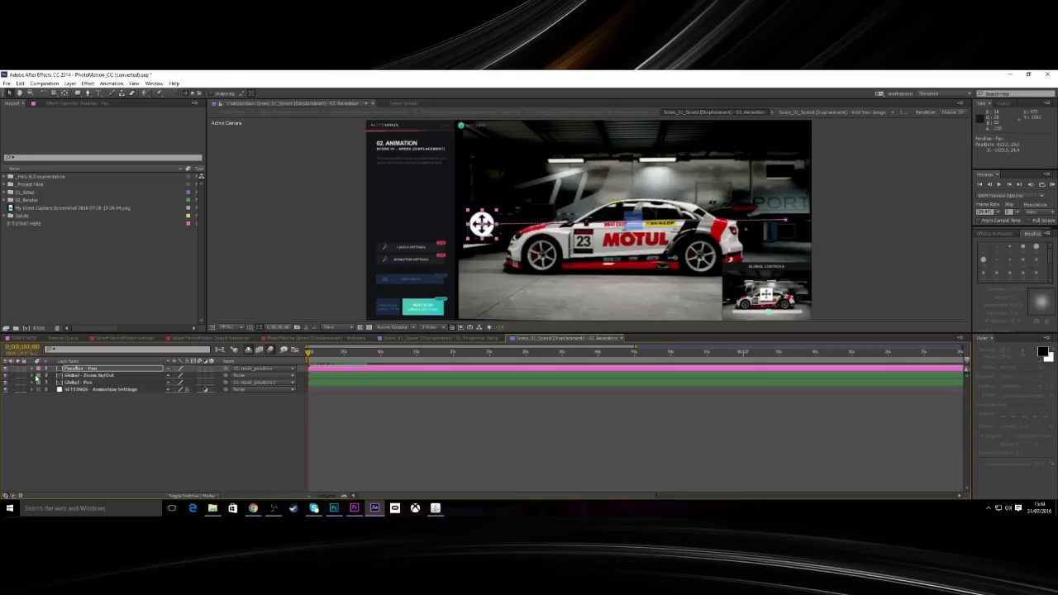
Expand the Global - Zoom In/Out layer's Transform properties and zoom the photo in fully with its slider control at the timeline start.
click(35, 378)
click(35, 375)
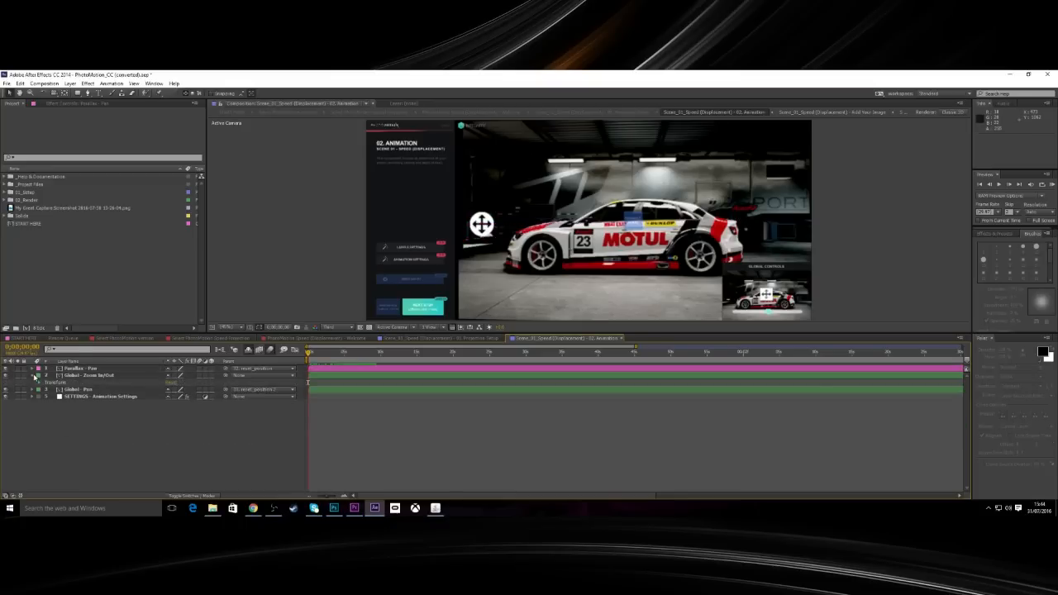
click(40, 383)
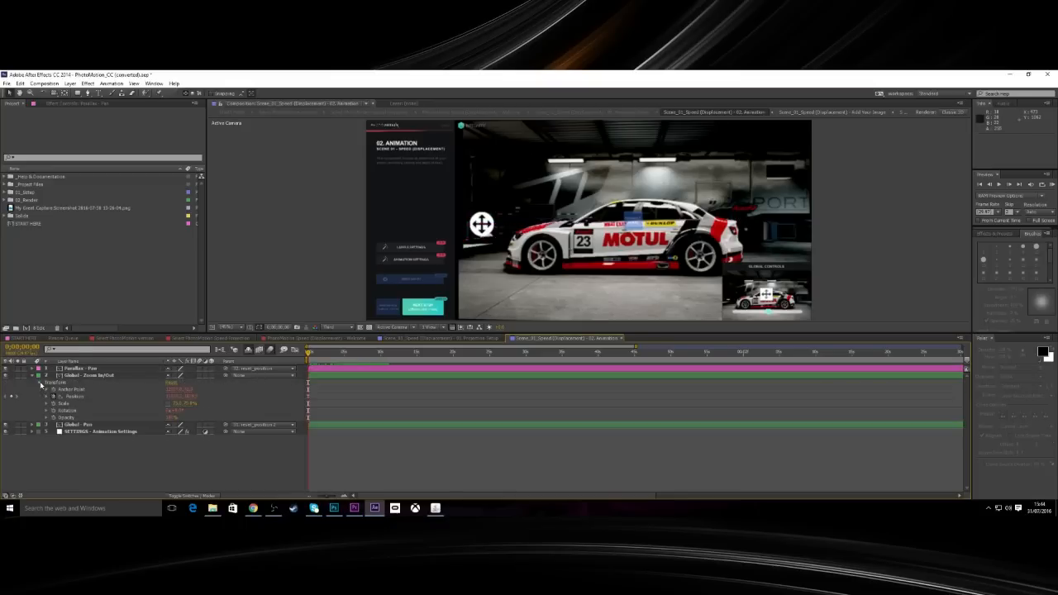
click(771, 313)
drag(771, 312, 805, 320)
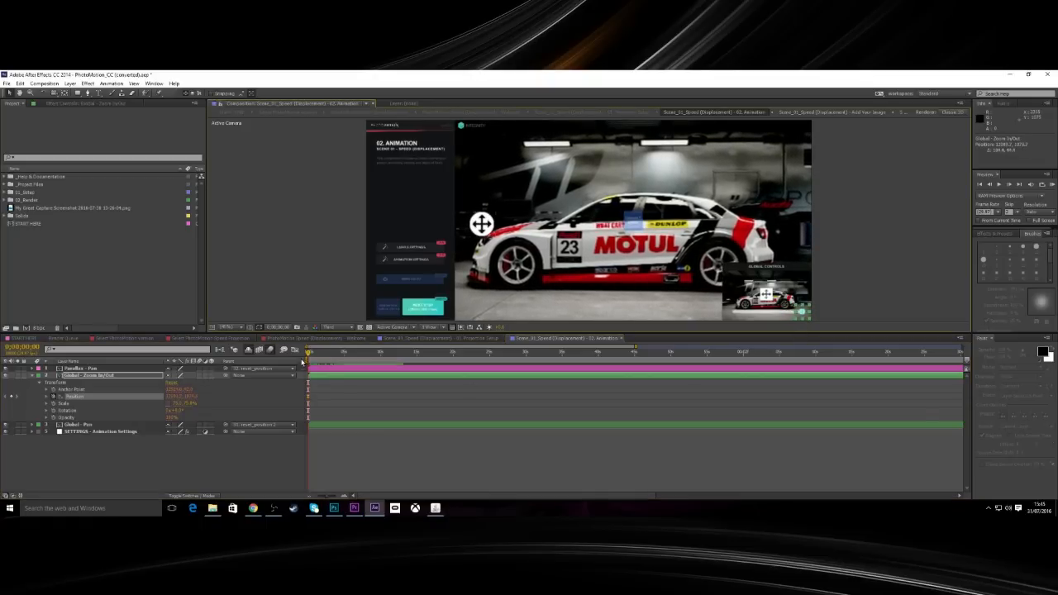
Add a Global - Zoom In/Out position keyframe at 0;00;05;00 with the photo zoomed partly back out, and return to the timeline start.
drag(307, 353, 343, 366)
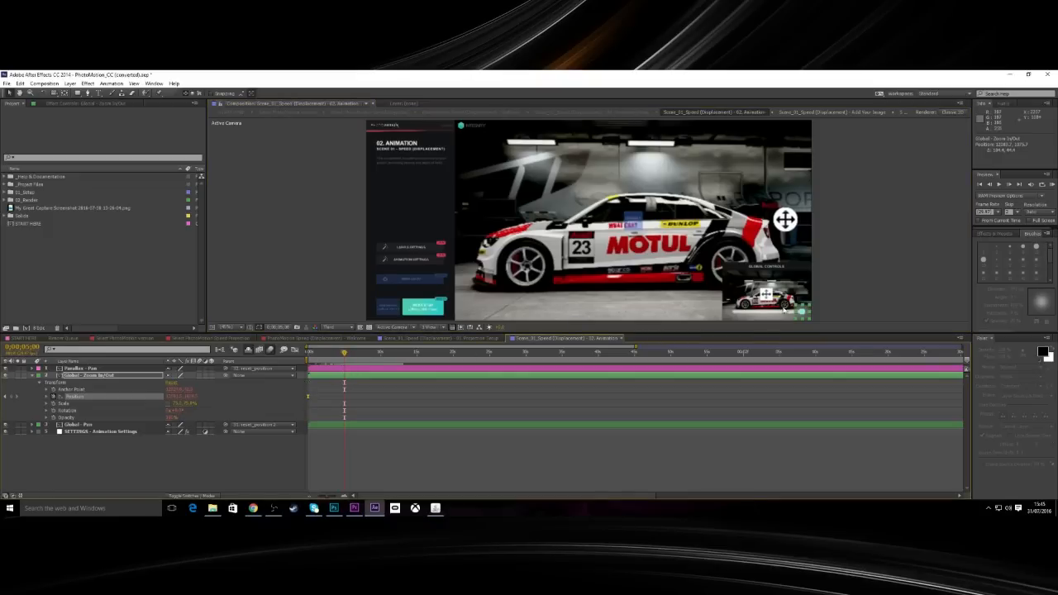
drag(801, 315, 770, 312)
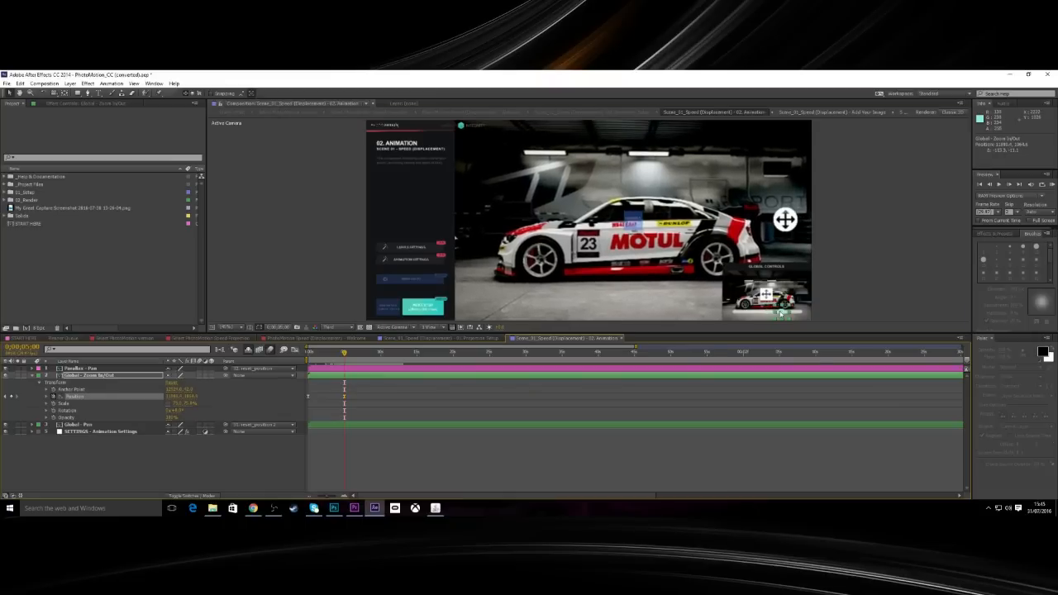
drag(345, 355, 307, 369)
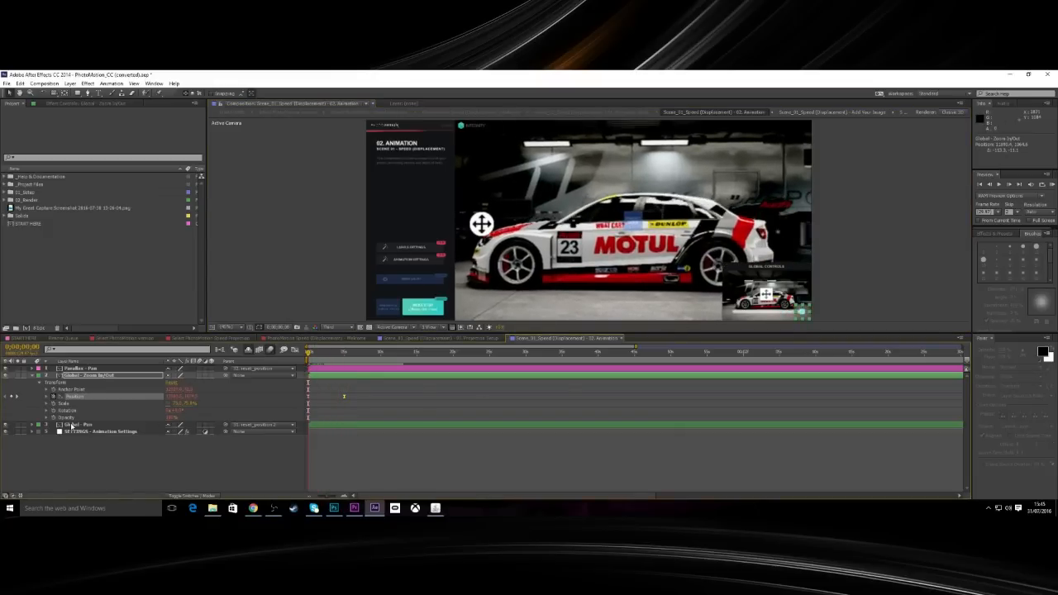
Keyframe the Global - Pan control slightly lower at the timeline start and slightly higher at about five seconds, and return to the start.
click(72, 424)
drag(768, 293, 770, 300)
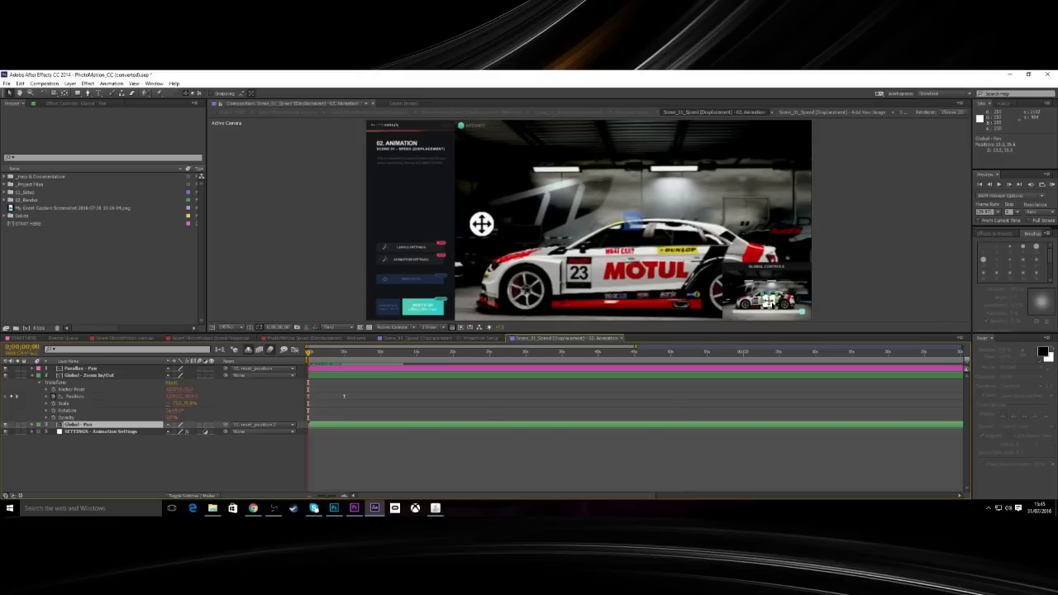
drag(308, 353, 345, 359)
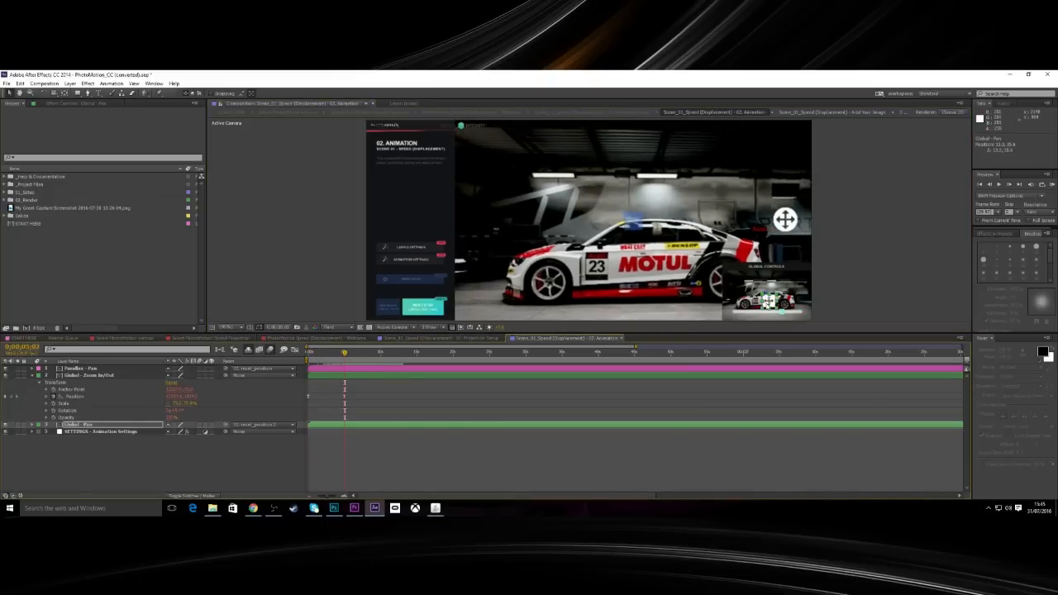
drag(765, 298, 764, 293)
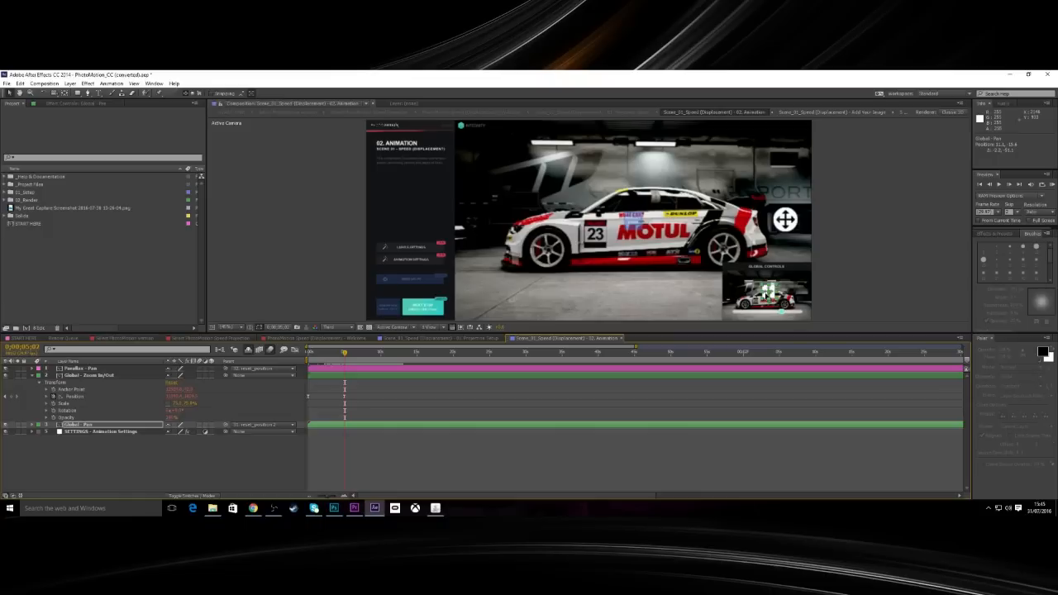
drag(344, 353, 302, 372)
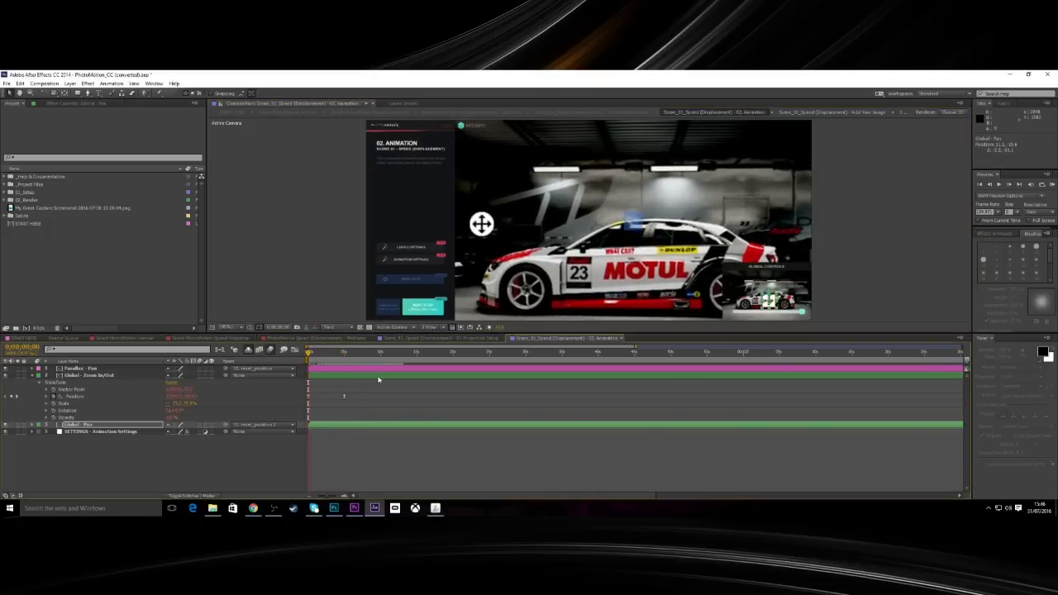
Set the preview resolution to Half and open the effect controls of the SETTINGS - Animation Settings layer.
click(352, 328)
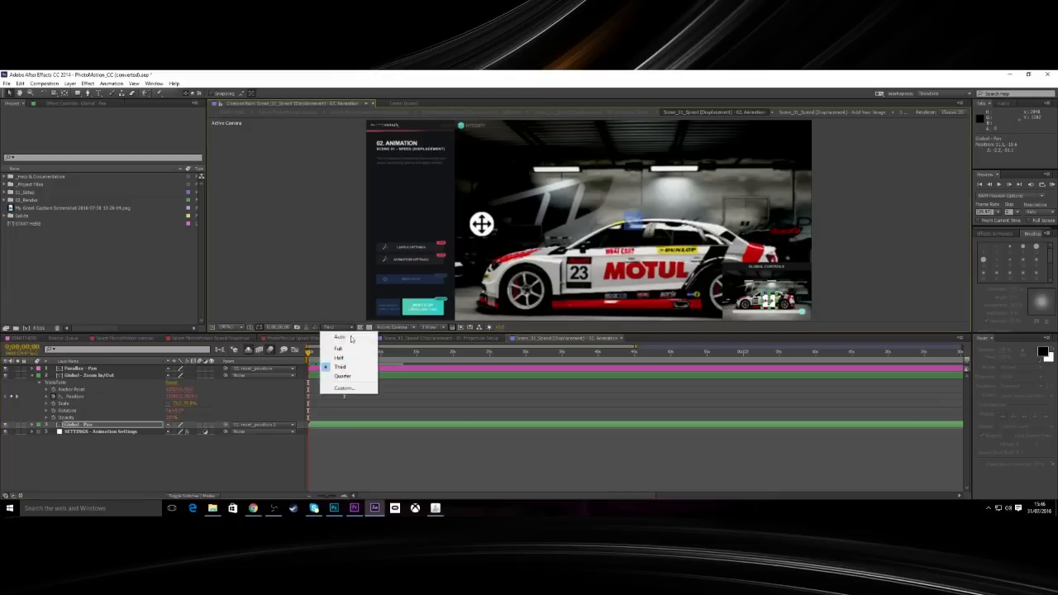
click(334, 351)
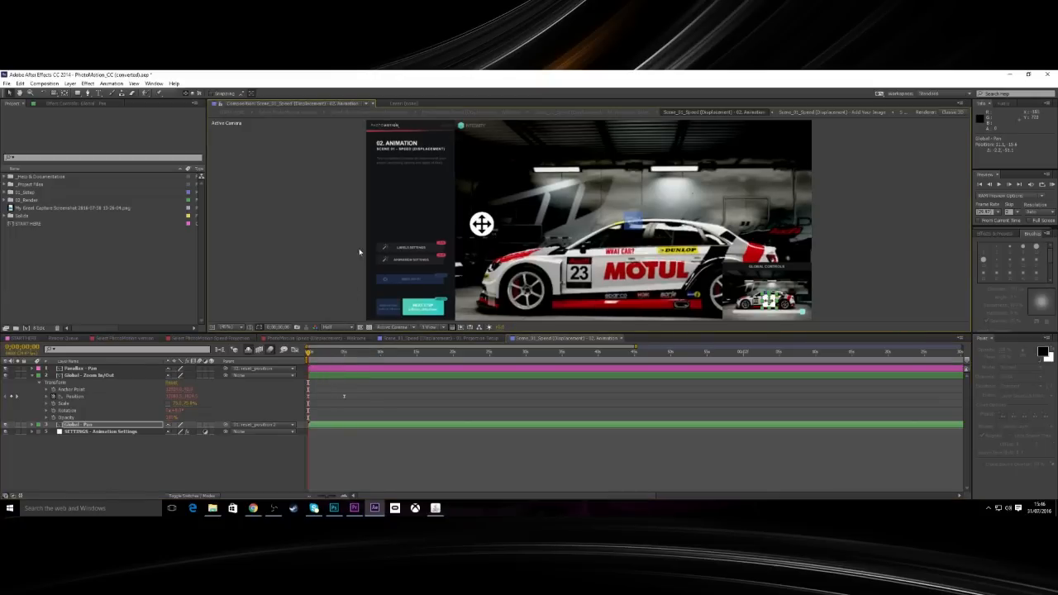
click(420, 259)
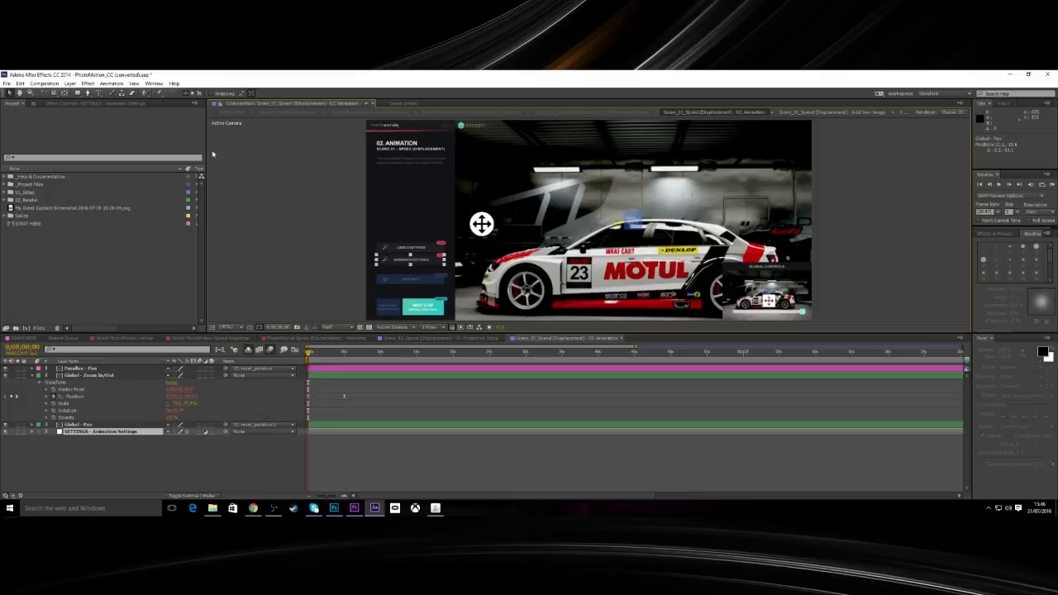
click(97, 105)
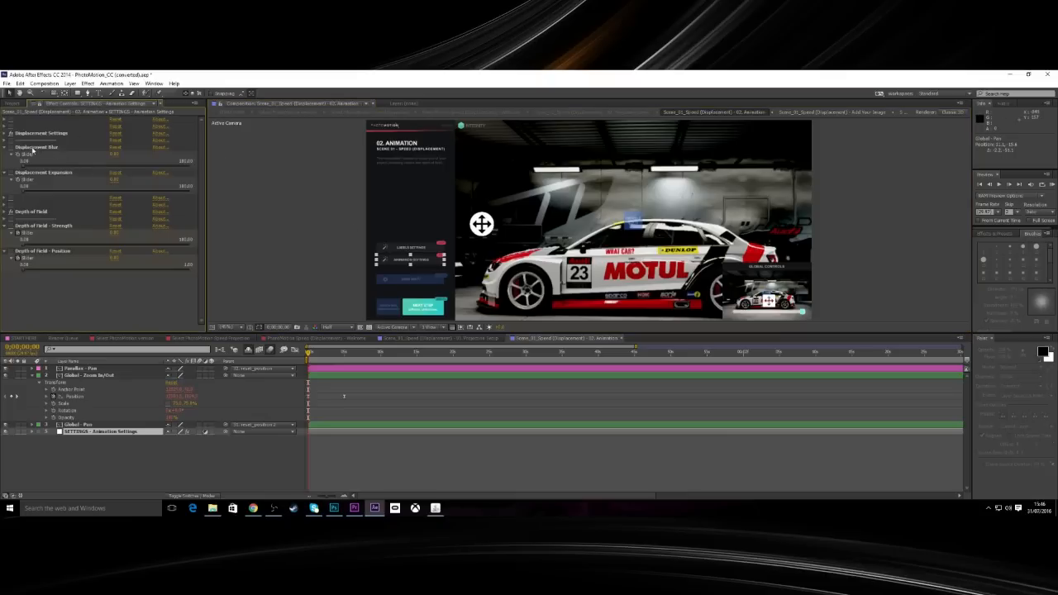
Raise Displacement Blur to about a quarter of its range and Displacement Expansion to near its maximum.
click(25, 166)
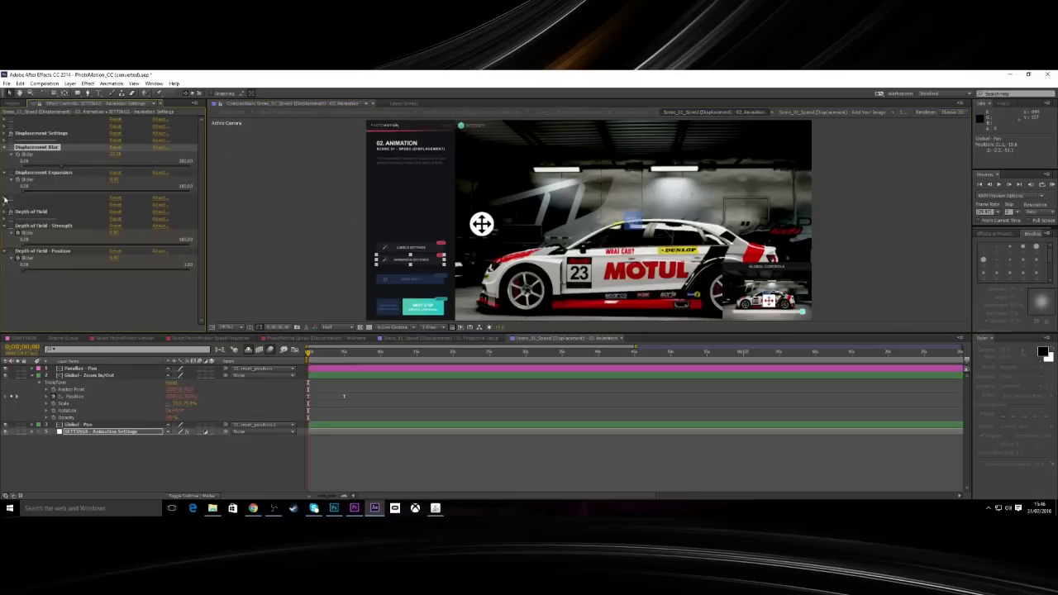
click(25, 193)
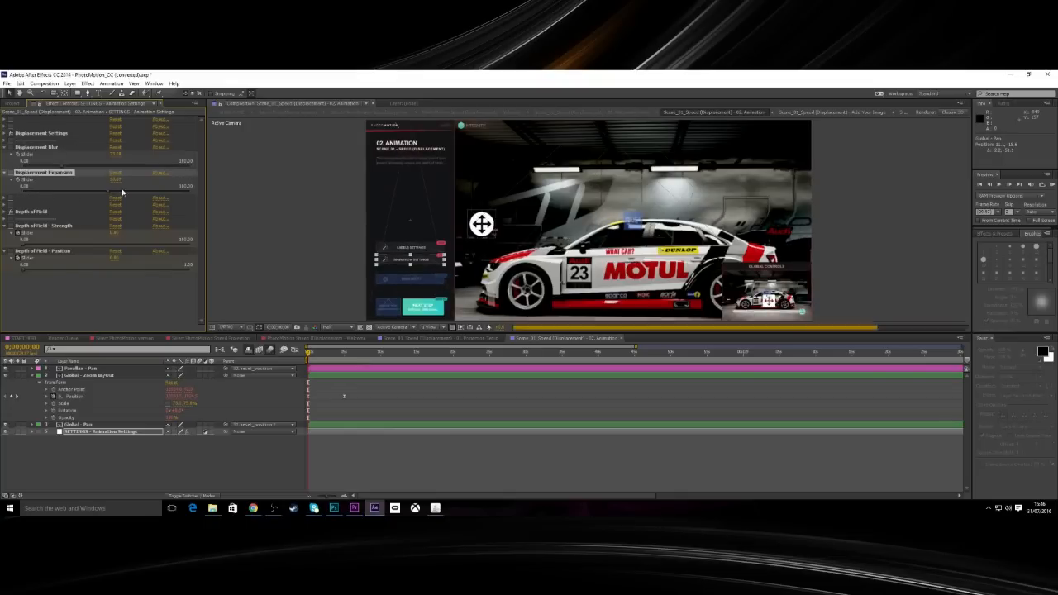
drag(126, 189, 33, 198)
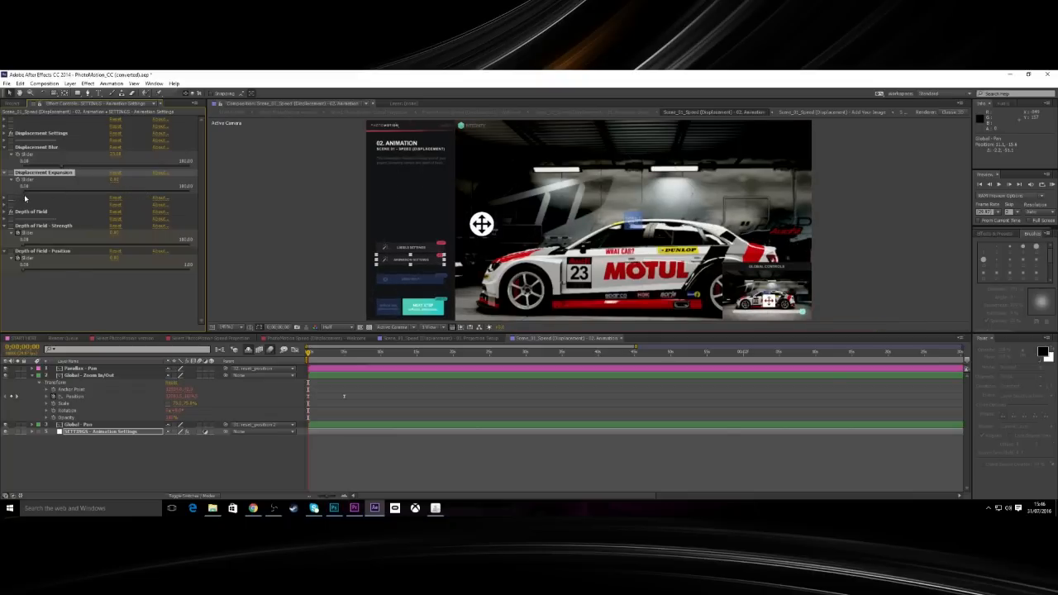
drag(26, 198, 158, 192)
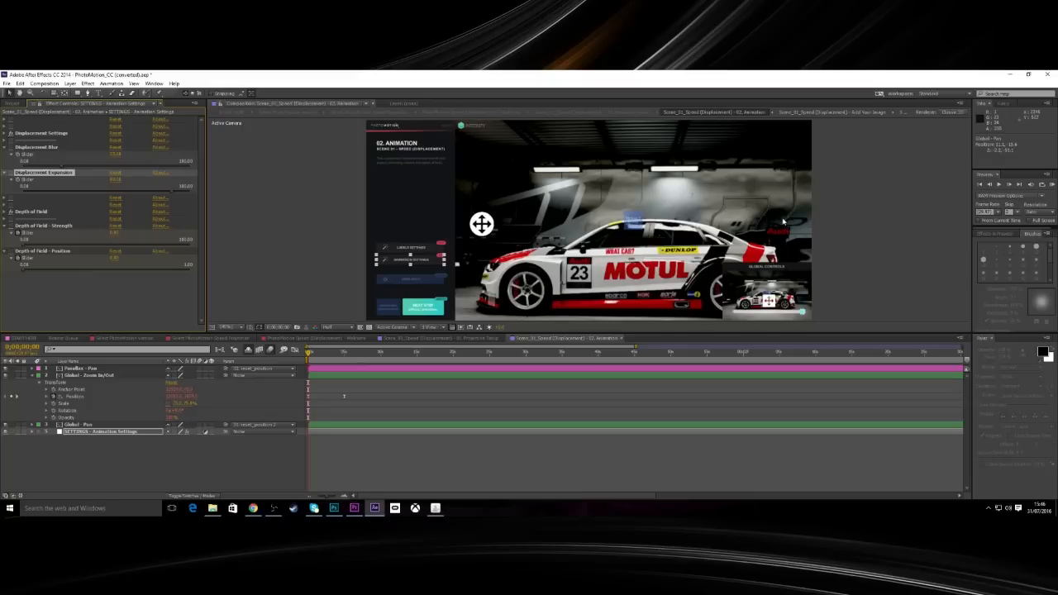
Raise Depth of Field - Strength to about half its range and set Depth of Field - Position to zero to blur the background.
click(25, 273)
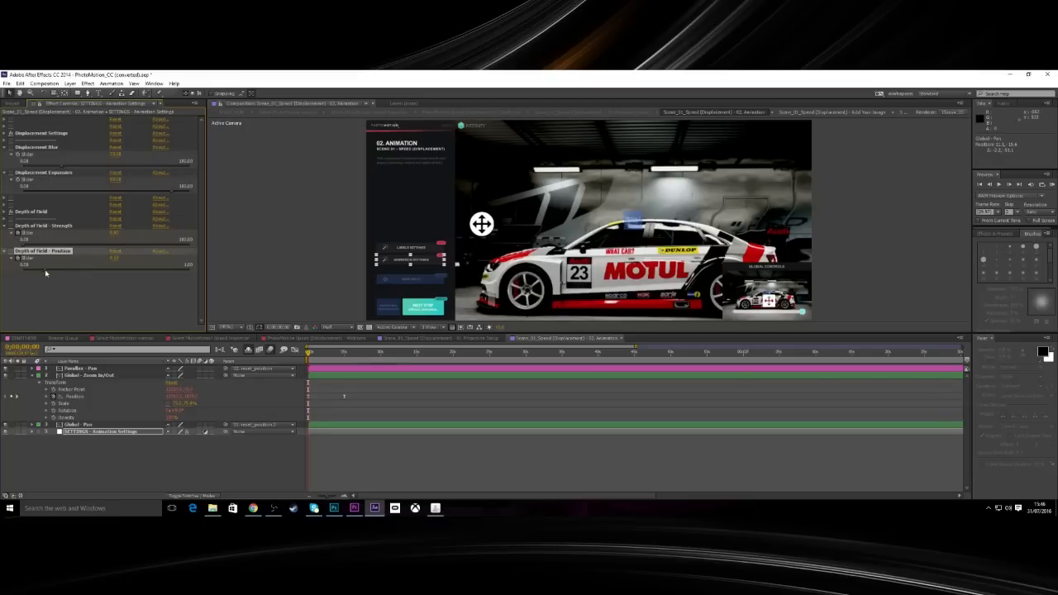
drag(23, 245, 86, 244)
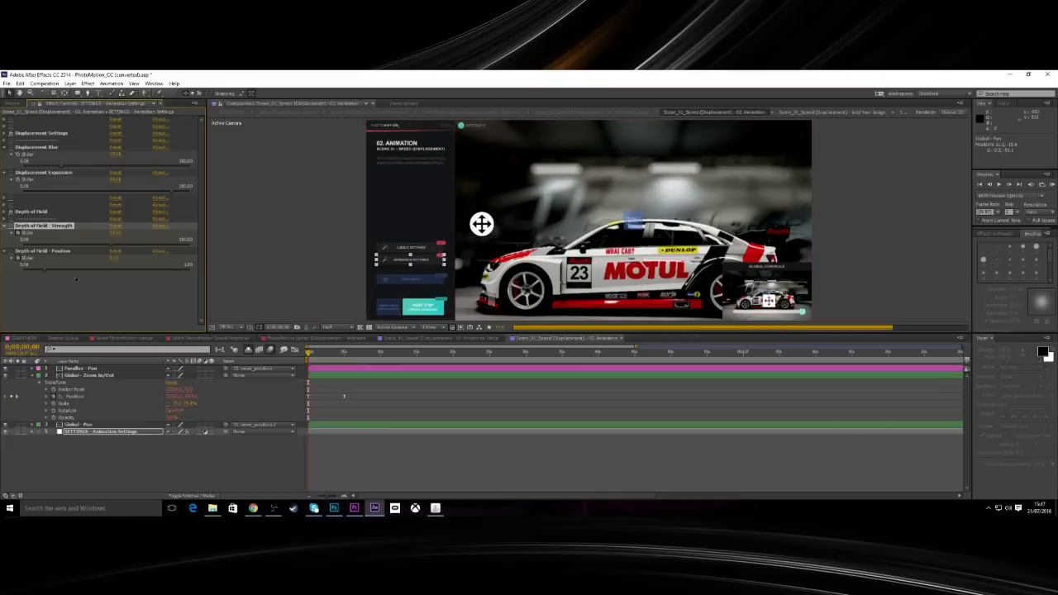
click(43, 269)
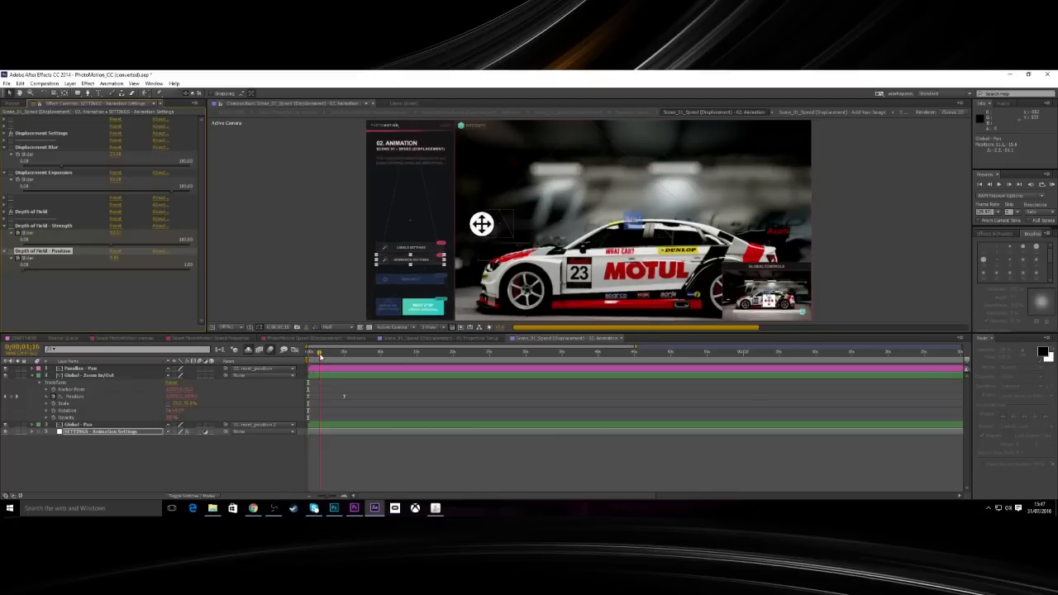
Set the preview resolution to Quarter and return the time indicator to the timeline start.
click(308, 354)
click(347, 329)
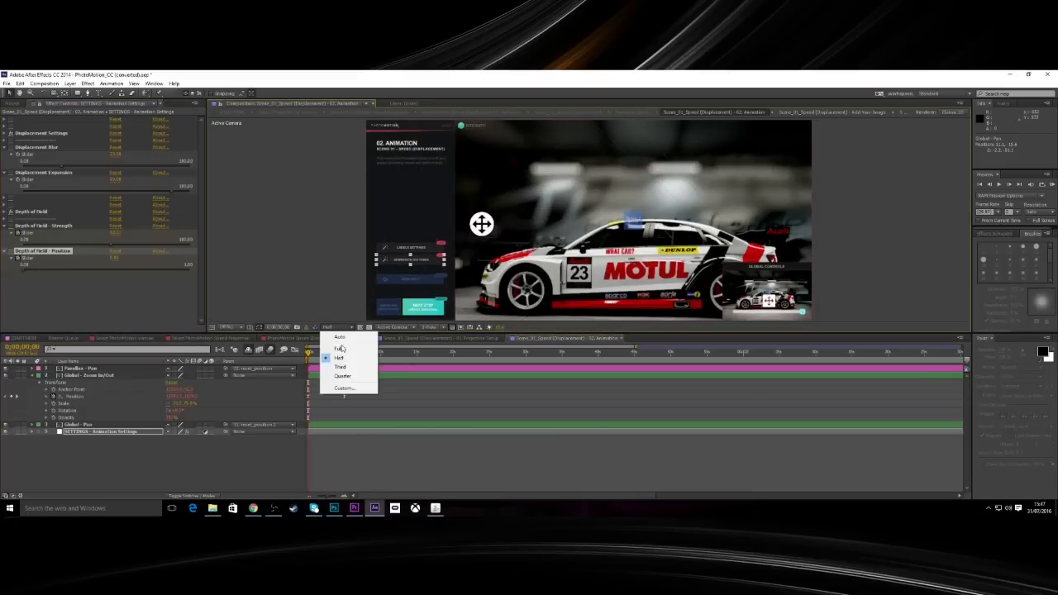
click(339, 372)
drag(308, 354, 267, 388)
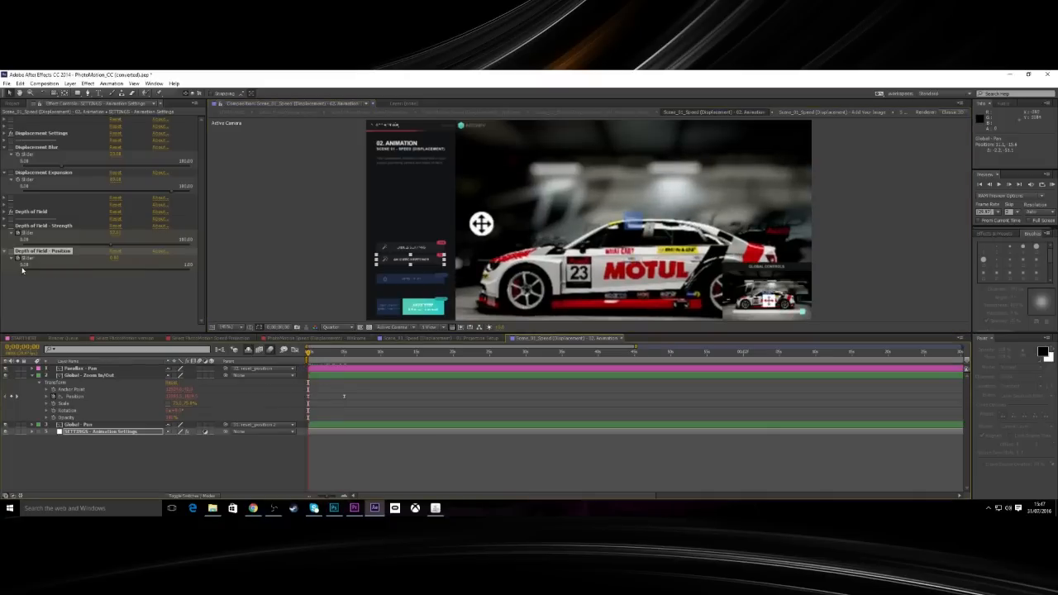
Expand the Animation Settings layer's effects and keyframe Depth of Field - Position at its maximum of 1.00 at the timeline start.
click(33, 431)
click(40, 438)
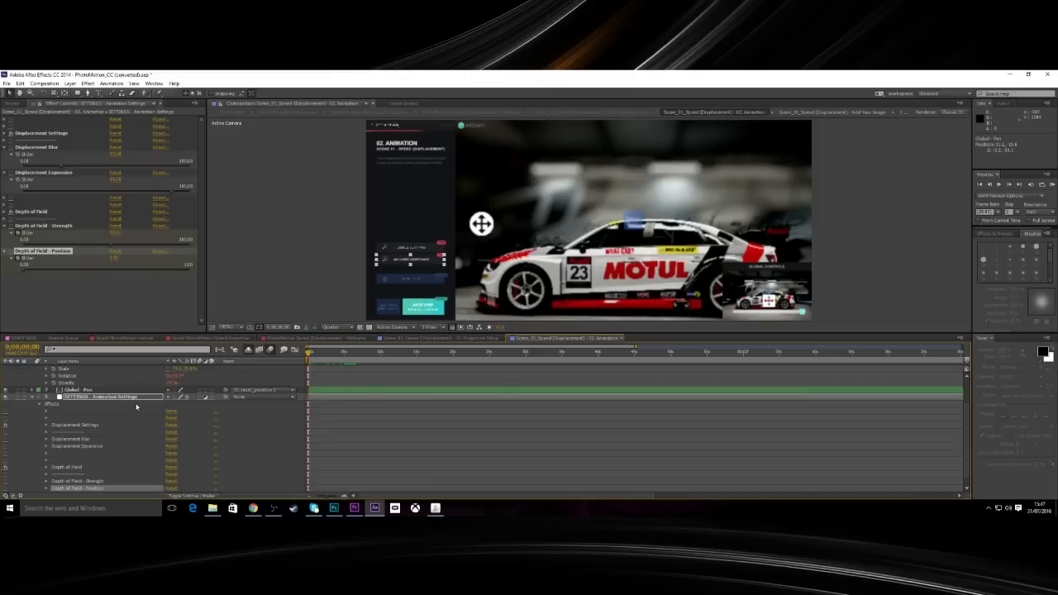
scroll(136, 406, down, 1)
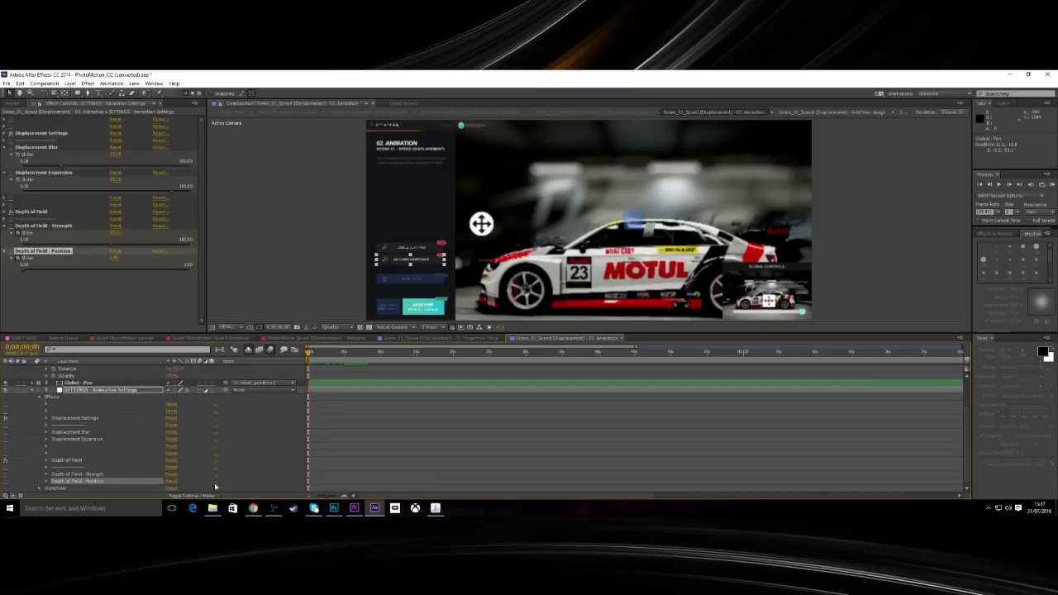
mouse_move(309, 353)
mouse_down()
mouse_move(319, 357)
mouse_move(306, 356)
mouse_up()
click(46, 481)
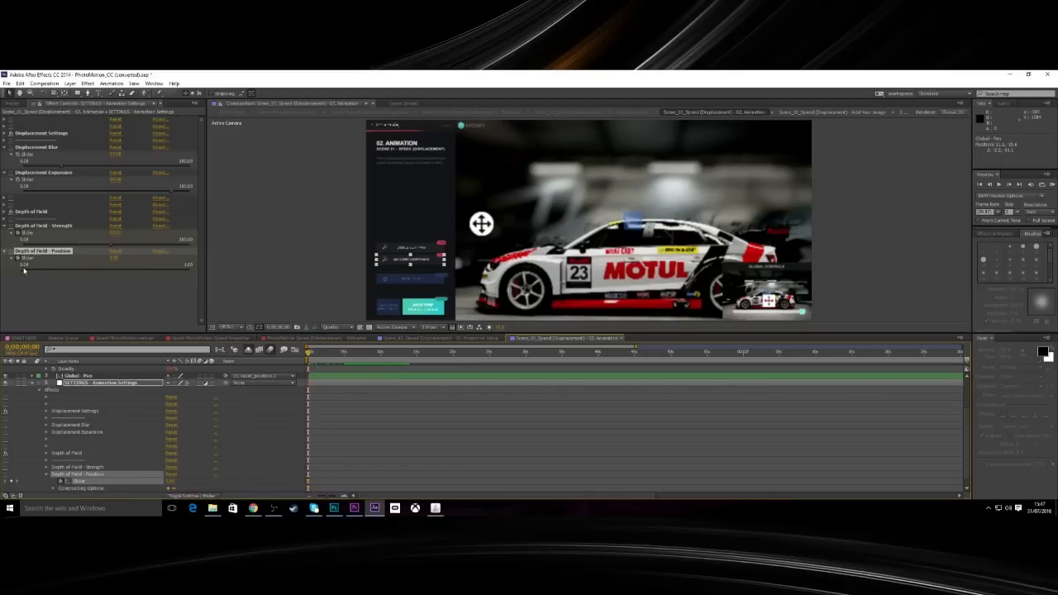
drag(167, 276, 183, 274)
drag(114, 277, 188, 273)
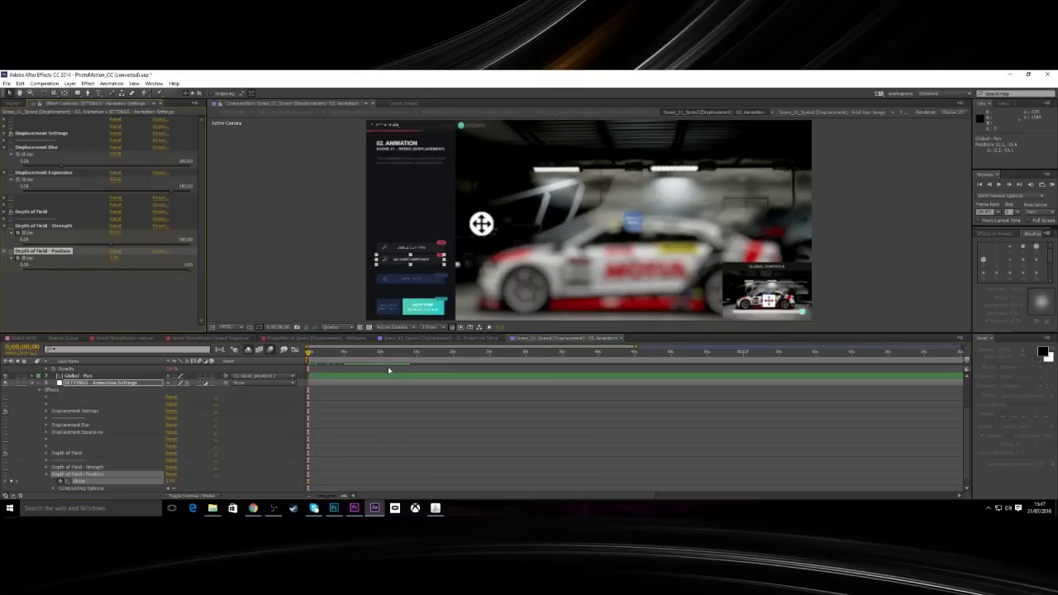
Add a Depth of Field - Position keyframe of zero at 0;00;05;00 and scrub through the focus change from the start.
drag(325, 356, 344, 356)
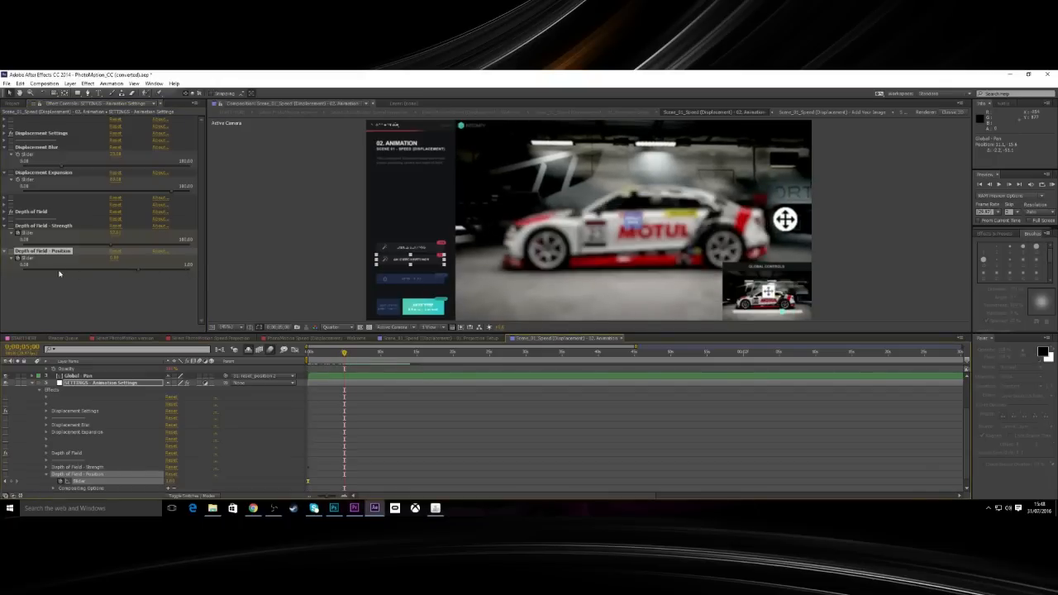
drag(344, 352, 282, 357)
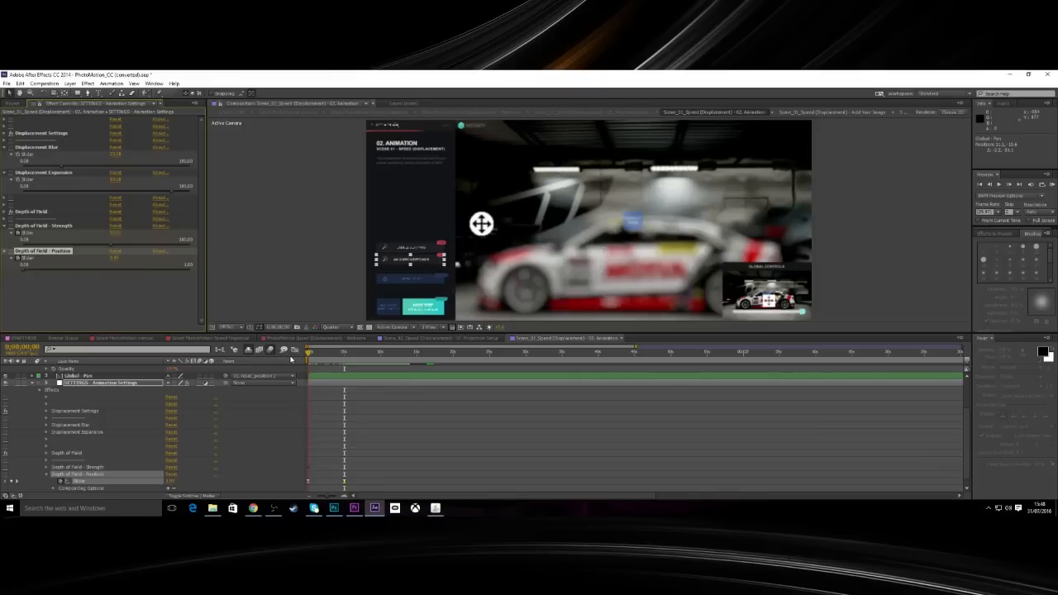
drag(311, 360, 346, 363)
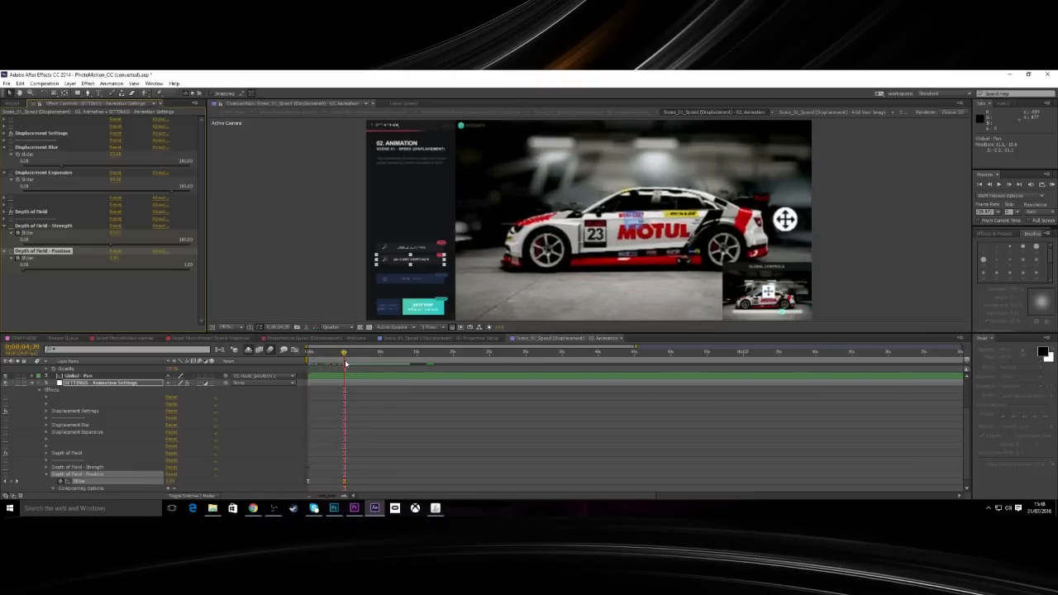
Return the time indicator to the timeline start and set the preview resolution to Half.
key(Home)
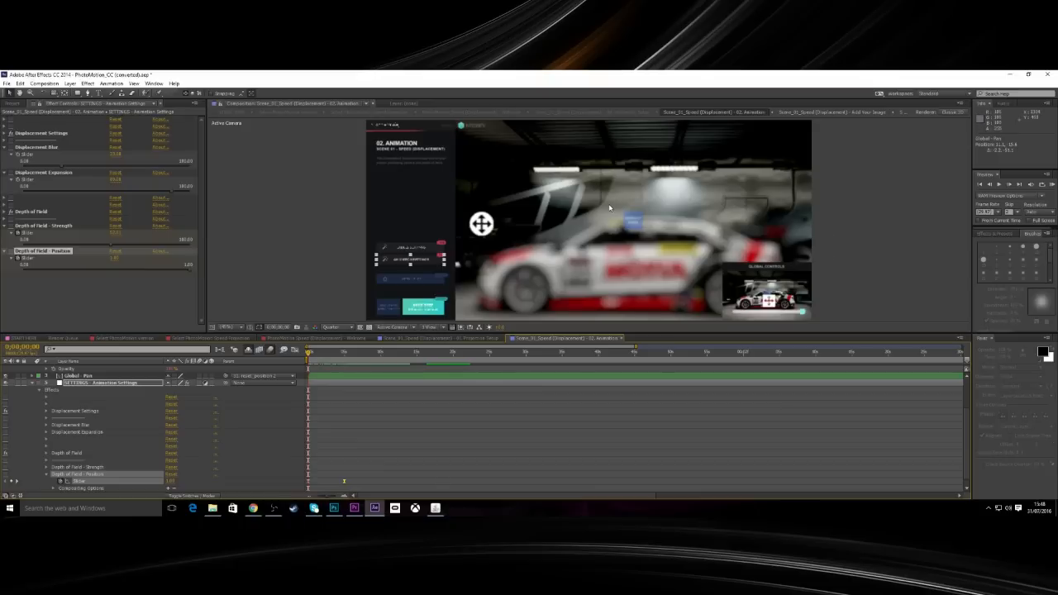
click(346, 327)
click(345, 358)
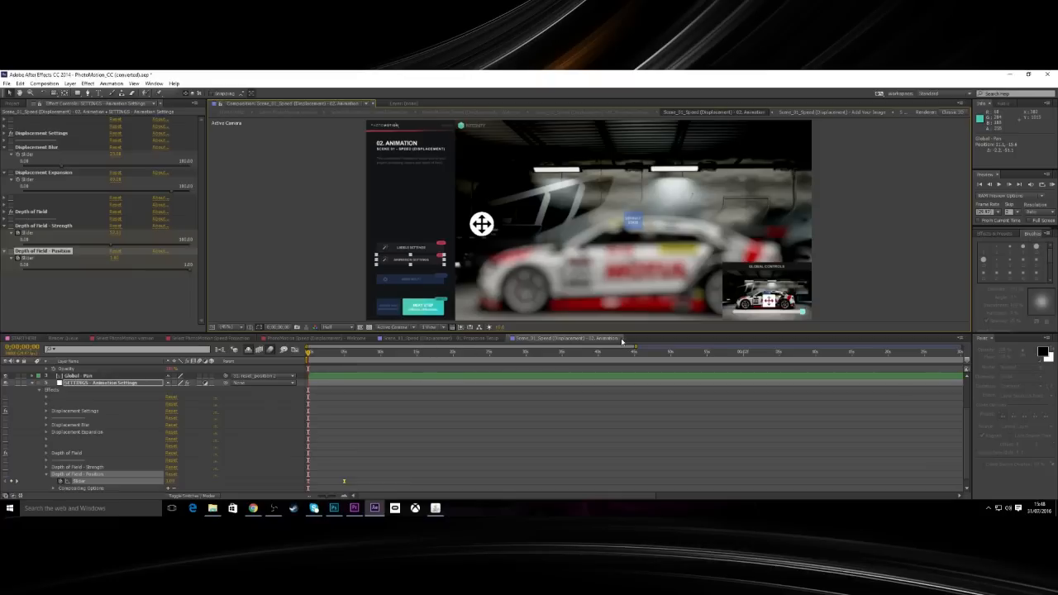
Open the 03. Add Effects composition and its Color Correction preview gallery.
double_click(417, 309)
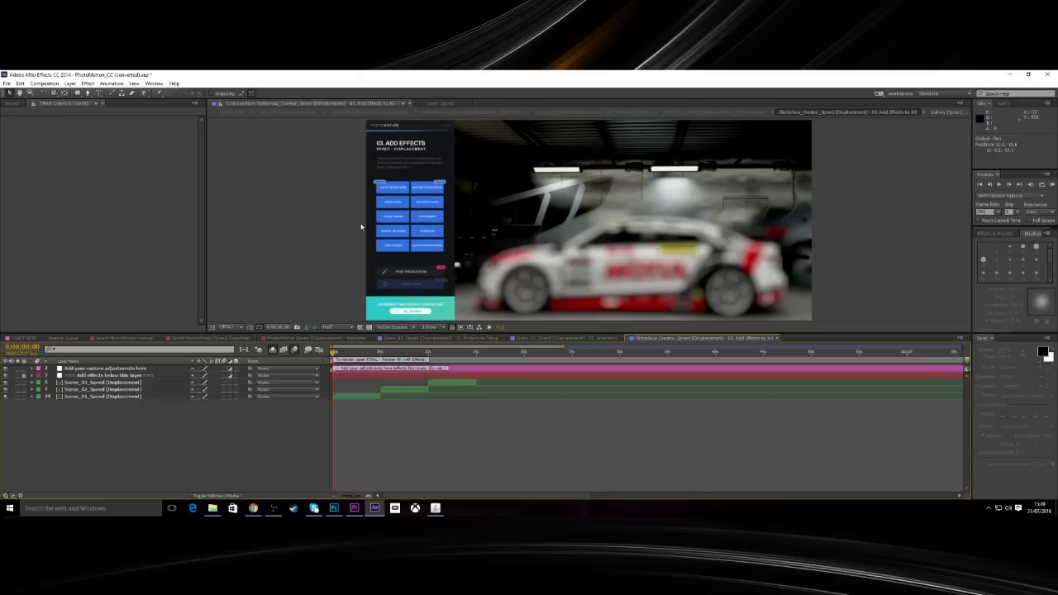
double_click(429, 246)
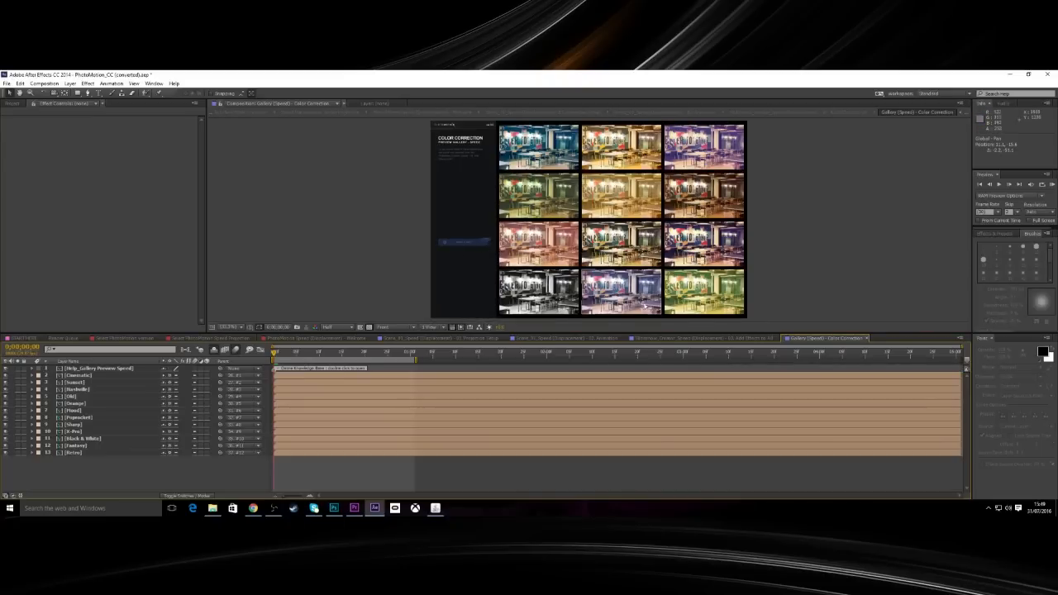
Copy the Cinematic color preset from the gallery and paste it above the scene layers in the Add Effects composition.
click(538, 146)
key(ctrl+c)
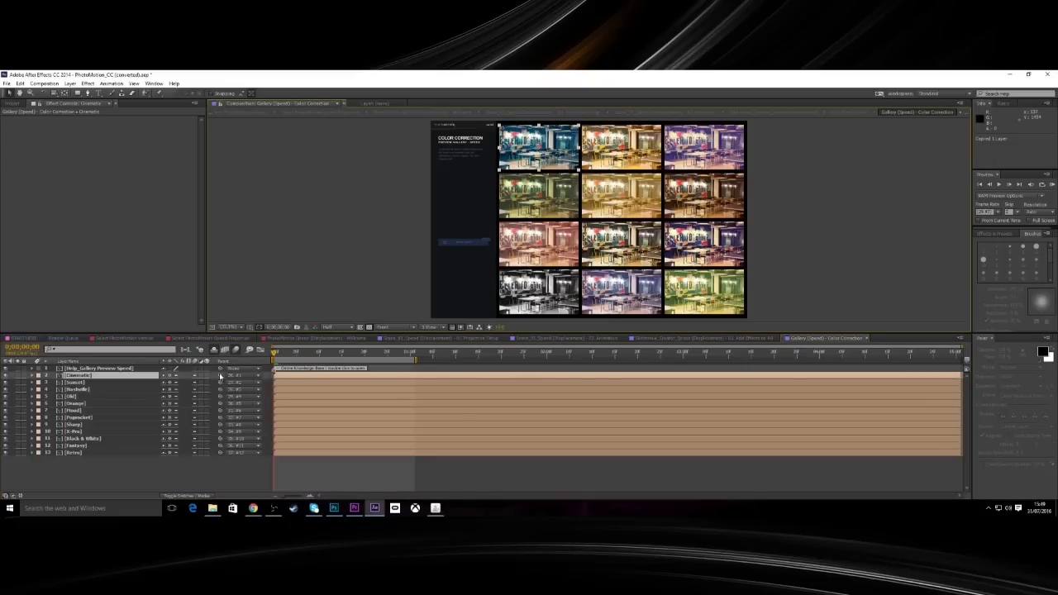
click(571, 338)
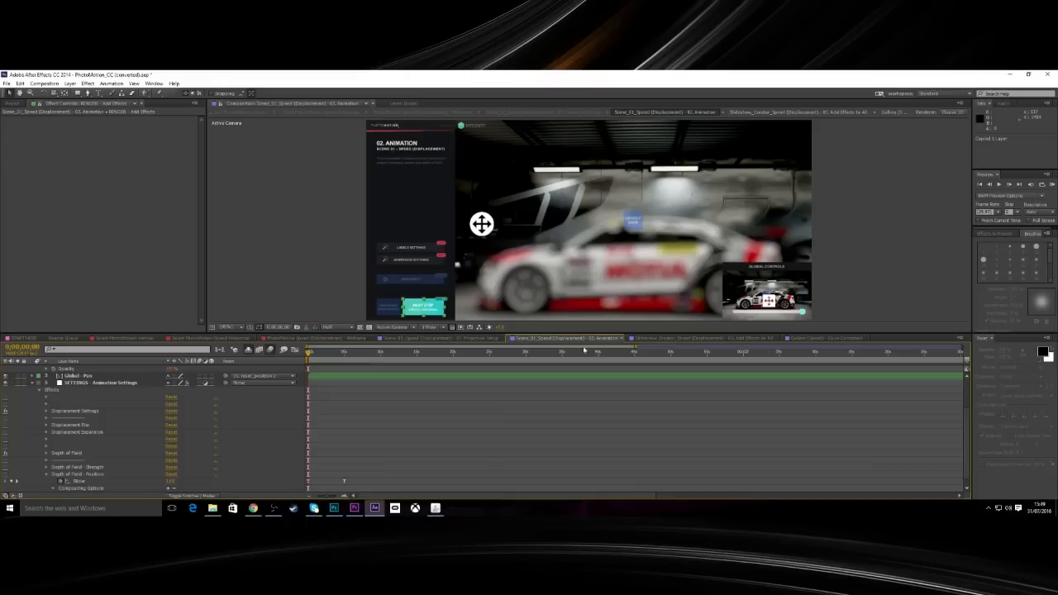
click(651, 338)
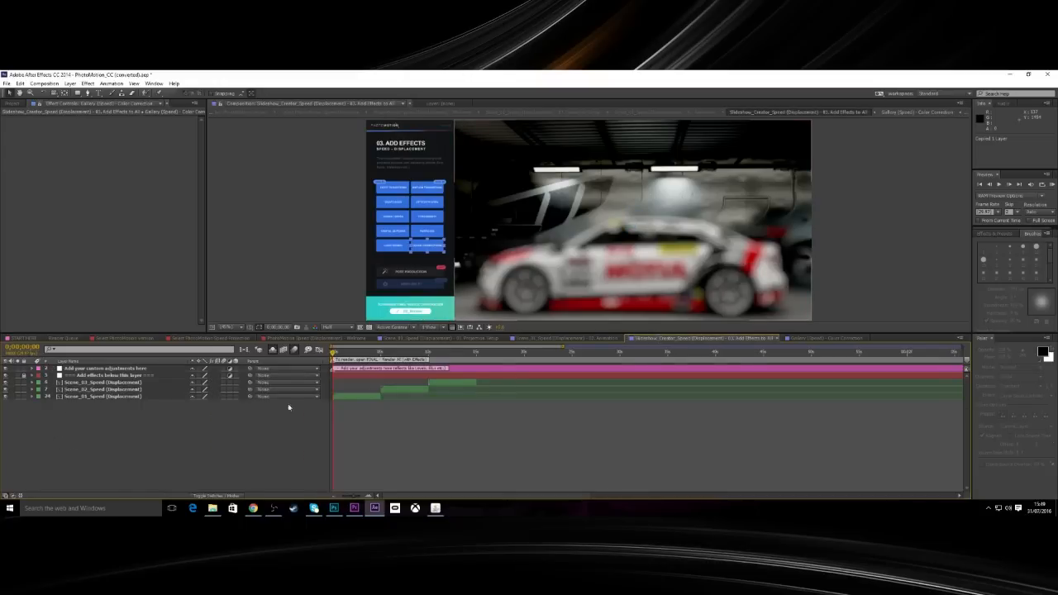
click(129, 383)
key(ctrl+v)
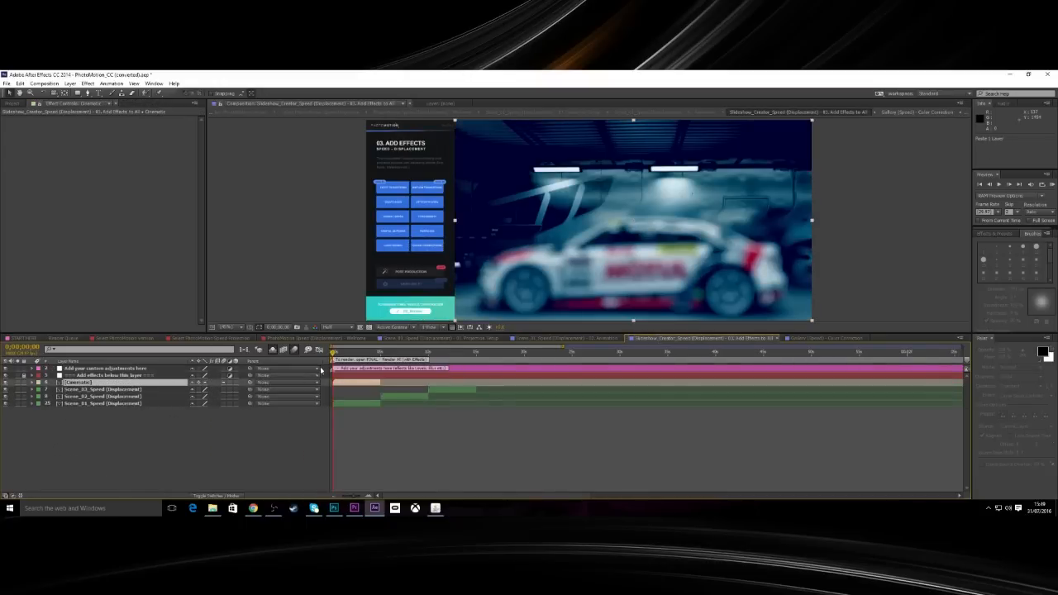
Scrub through the first scene to check the Cinematic grade, then delete the Cinematic layer.
drag(332, 356, 376, 364)
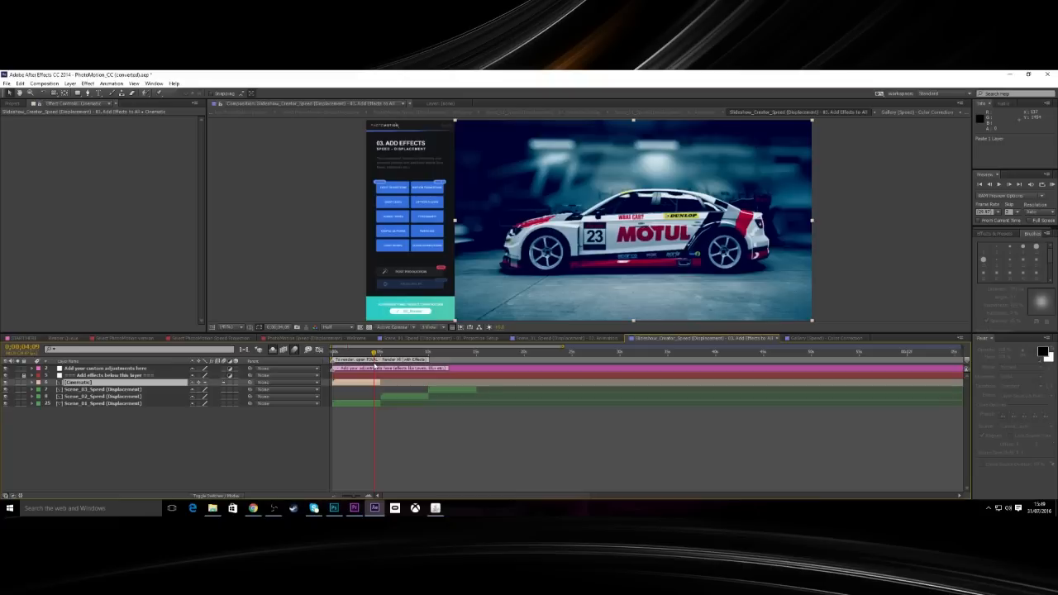
drag(376, 365, 331, 368)
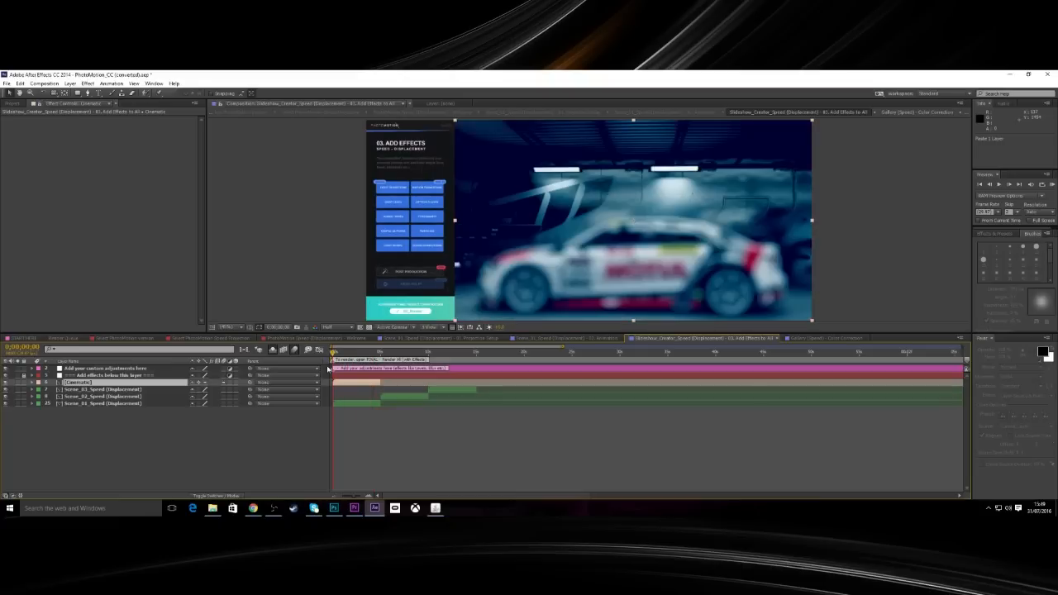
click(80, 385)
key(Delete)
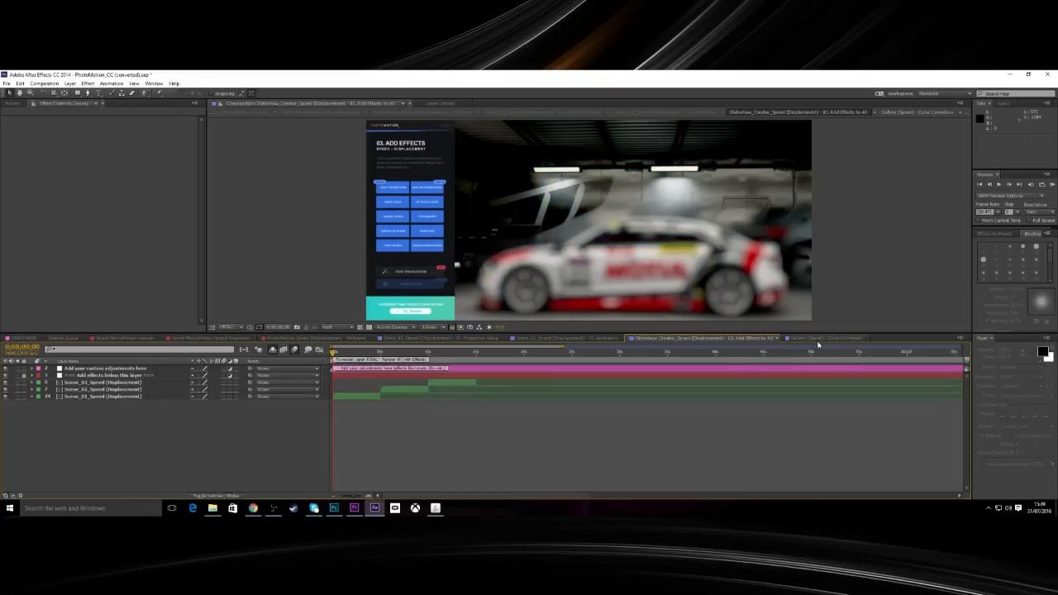
Browse the Color Correction gallery presets, and copy the X-Pro layer into the Add Effects composition above the scene layers.
click(818, 338)
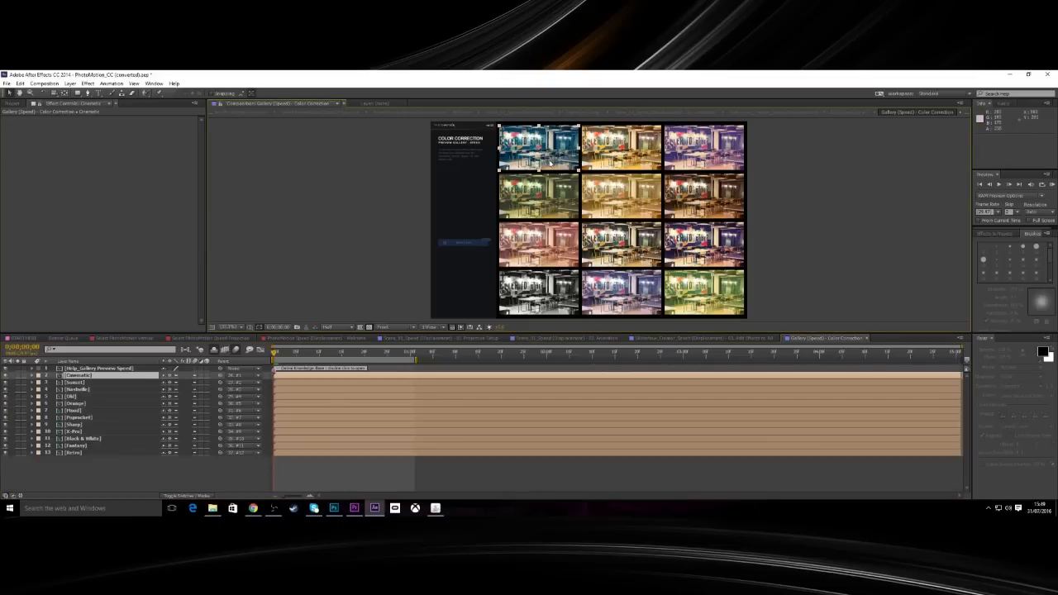
click(81, 417)
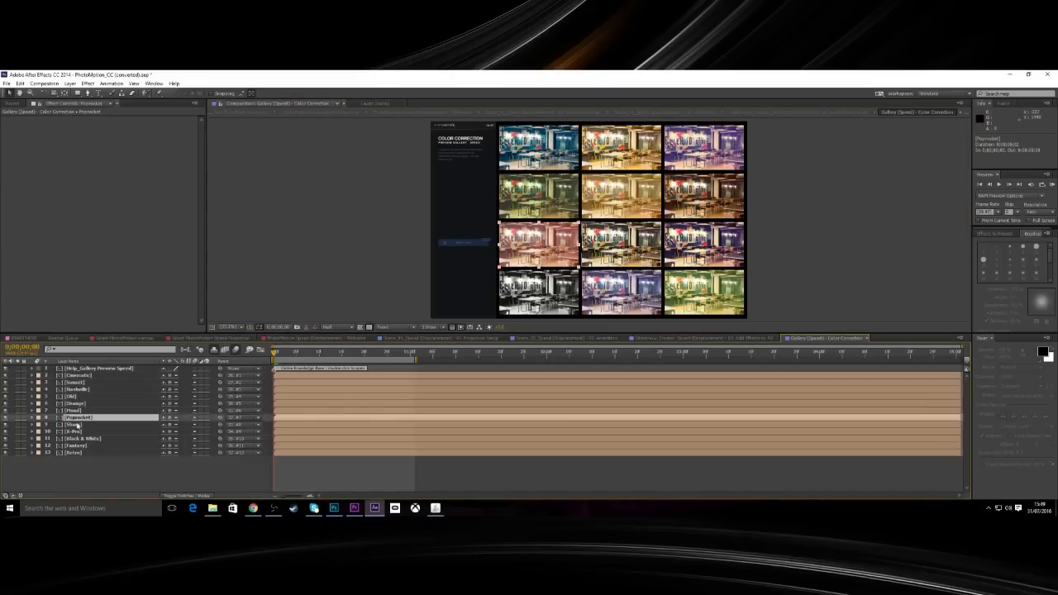
click(77, 424)
click(77, 433)
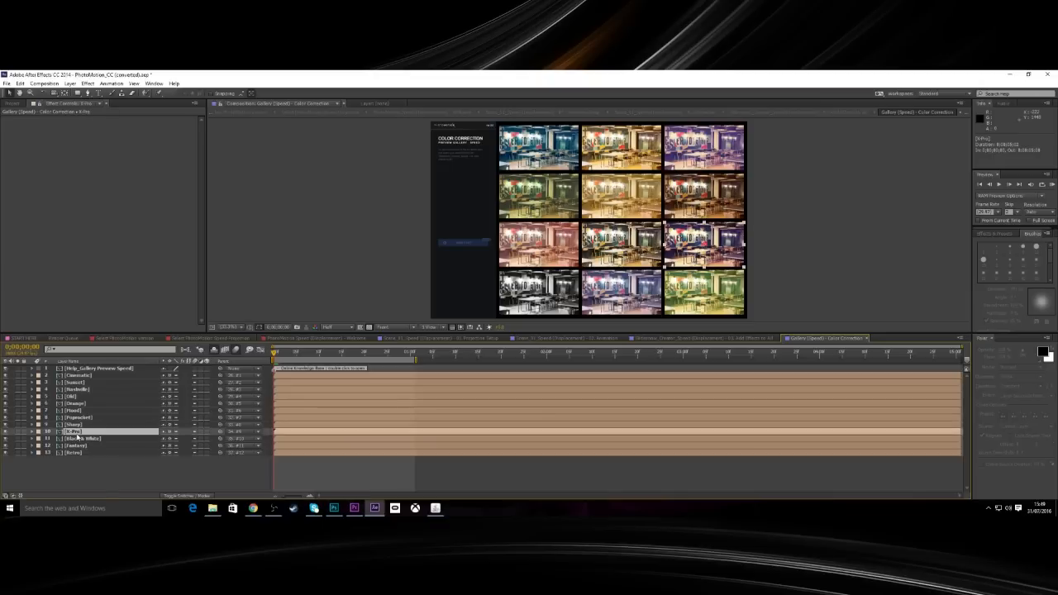
click(77, 439)
click(76, 445)
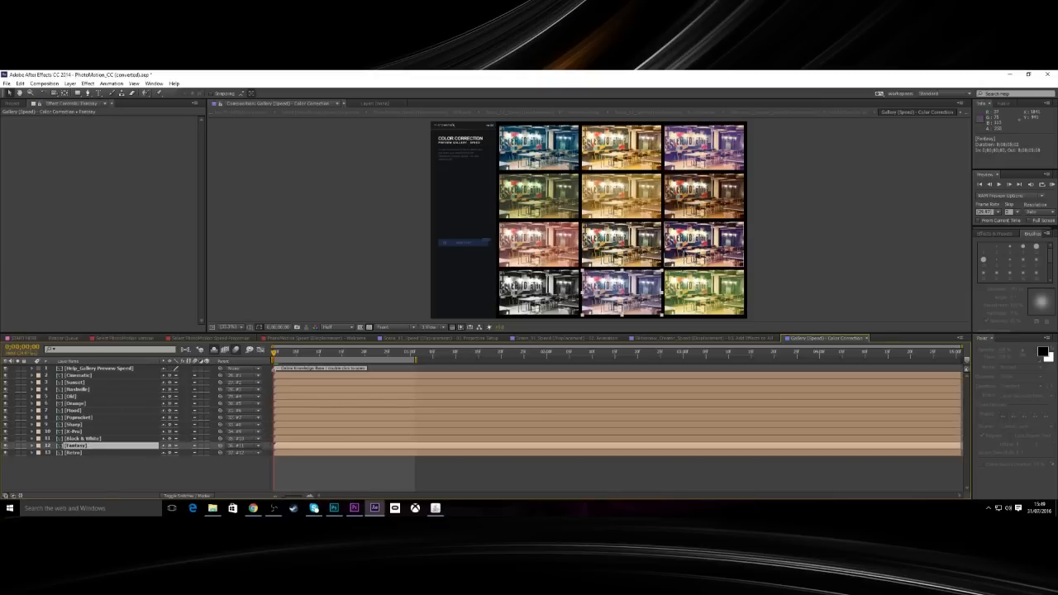
click(77, 432)
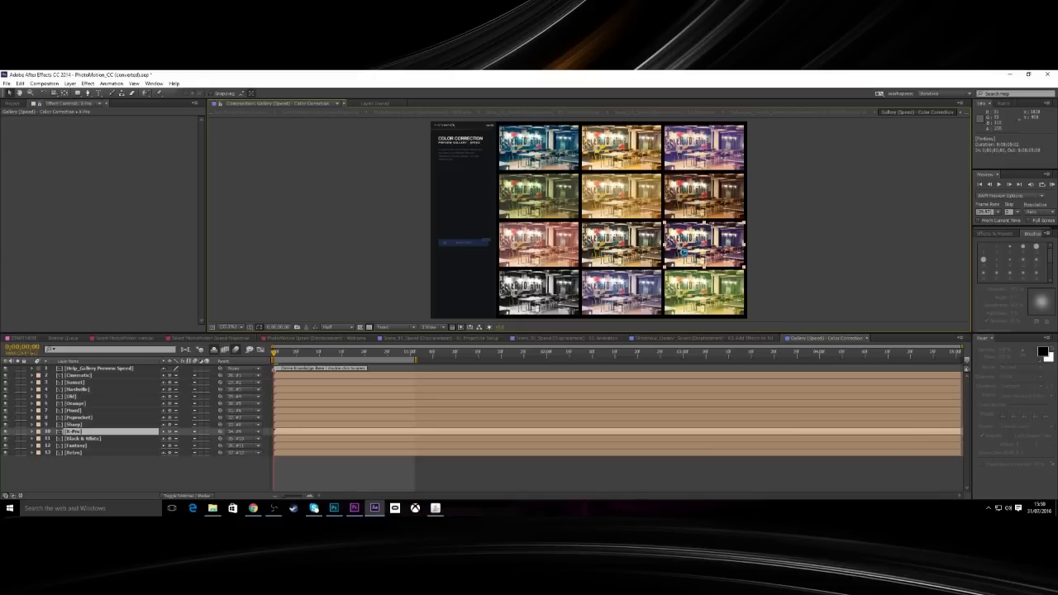
key(ctrl+c)
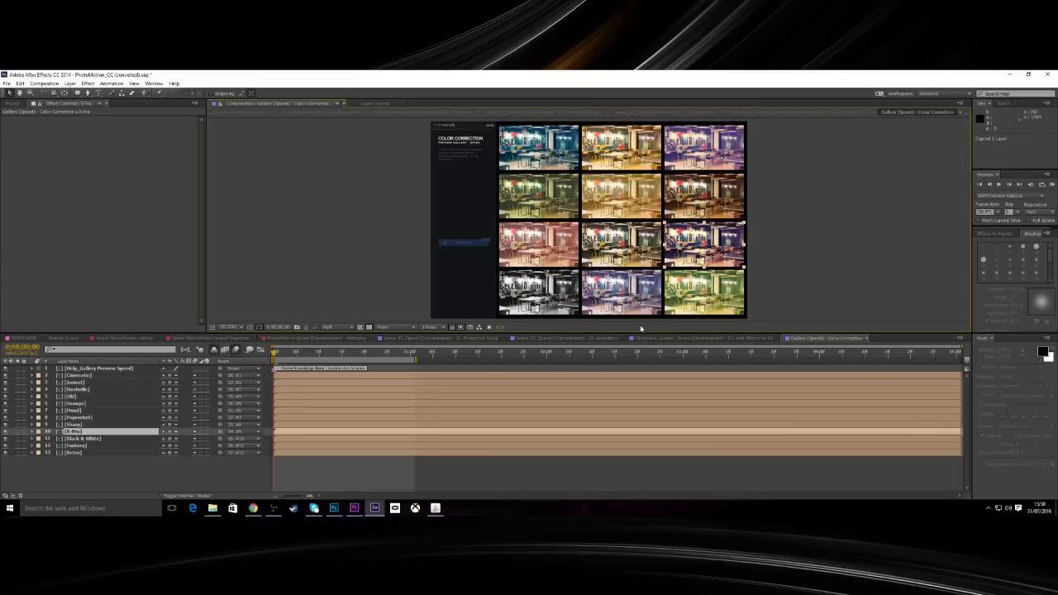
click(669, 338)
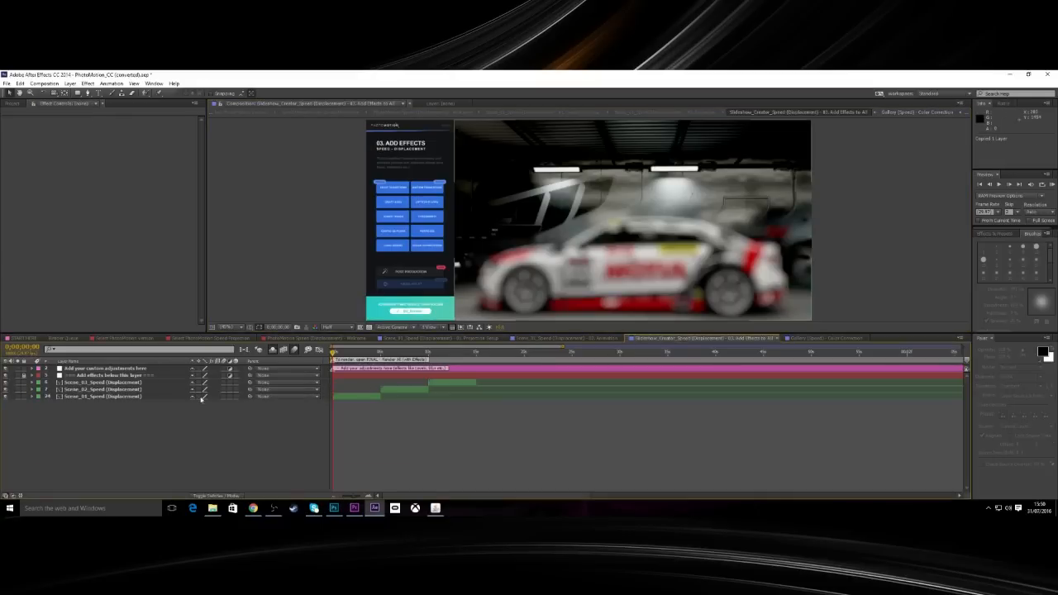
click(132, 382)
key(ctrl+v)
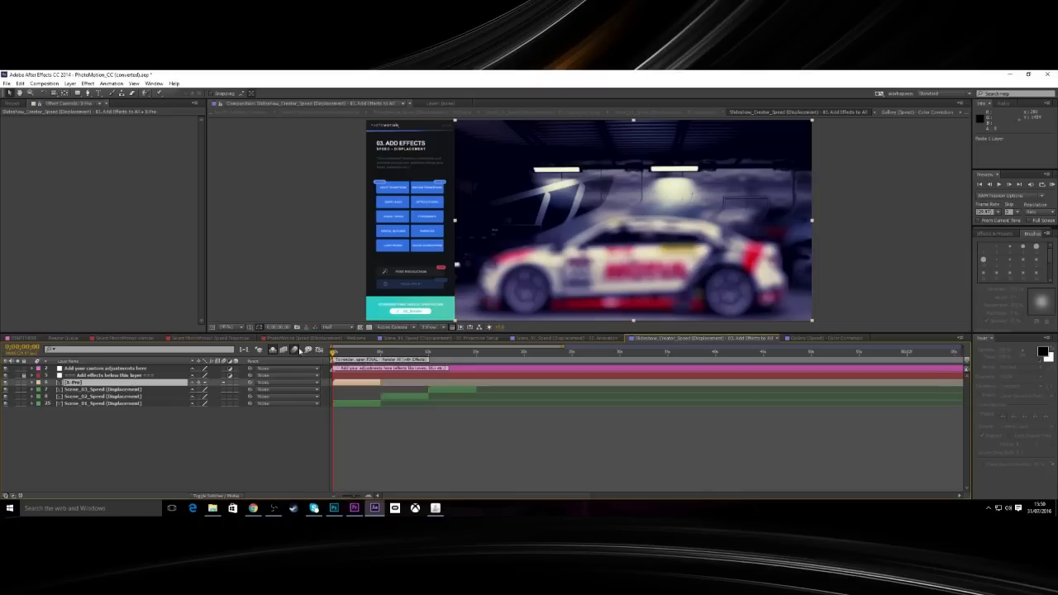
Scrub back and forth through the first scene to examine the X-Pro color grade.
drag(332, 356, 378, 367)
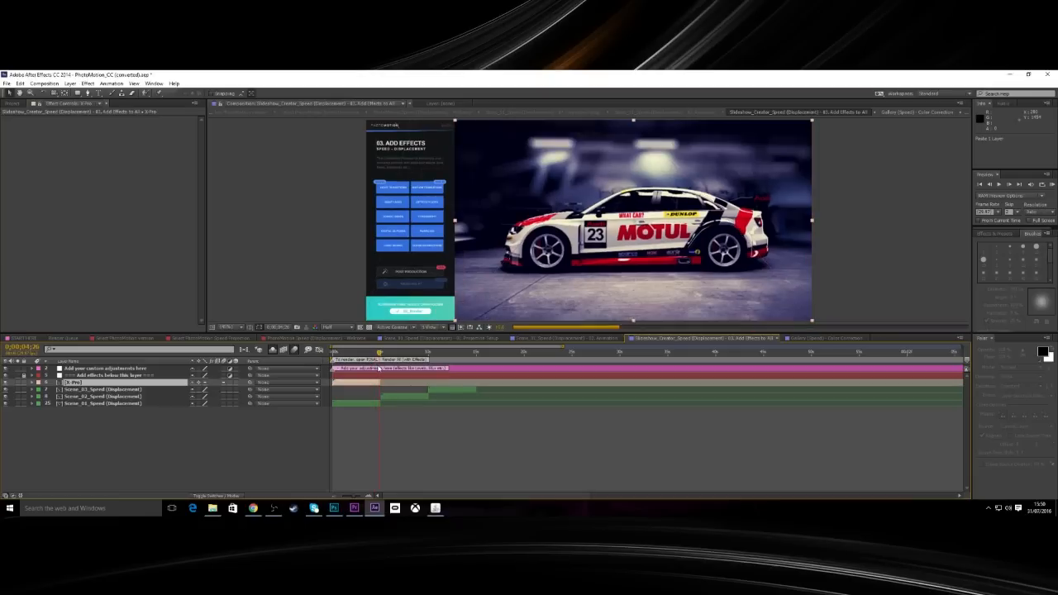
drag(379, 367, 330, 372)
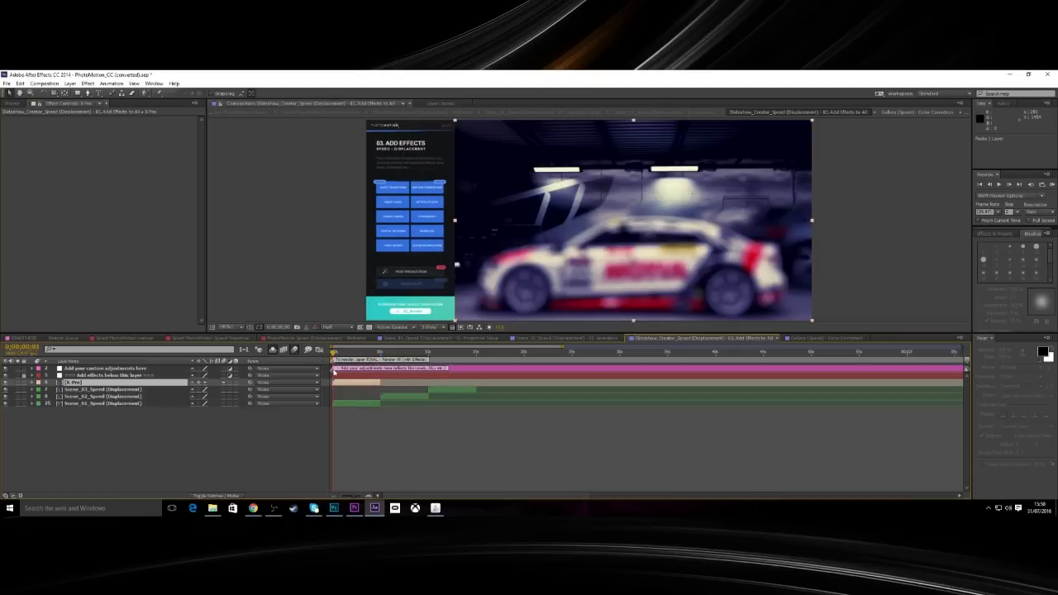
drag(330, 372, 379, 369)
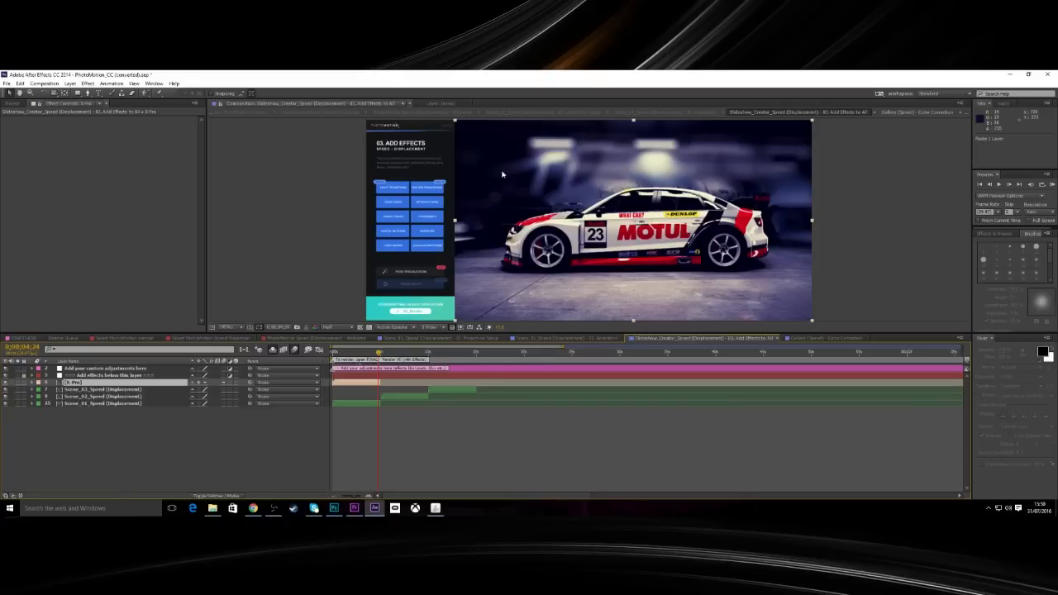
Replace the Color Correction gallery with the Light Leaks gallery, and preview it at 0;00;00;27 in Third resolution.
double_click(403, 207)
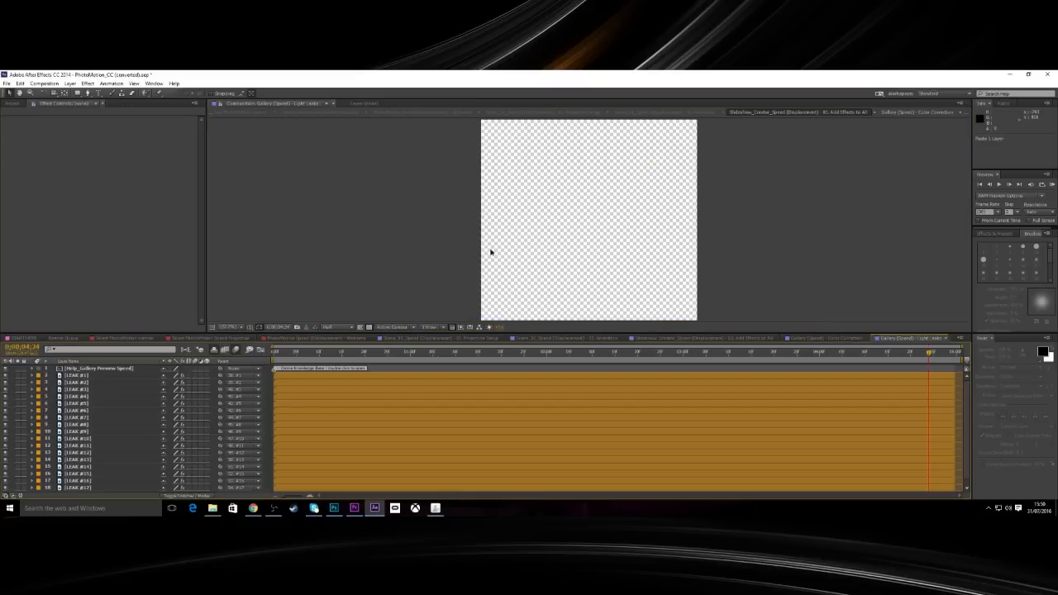
click(863, 339)
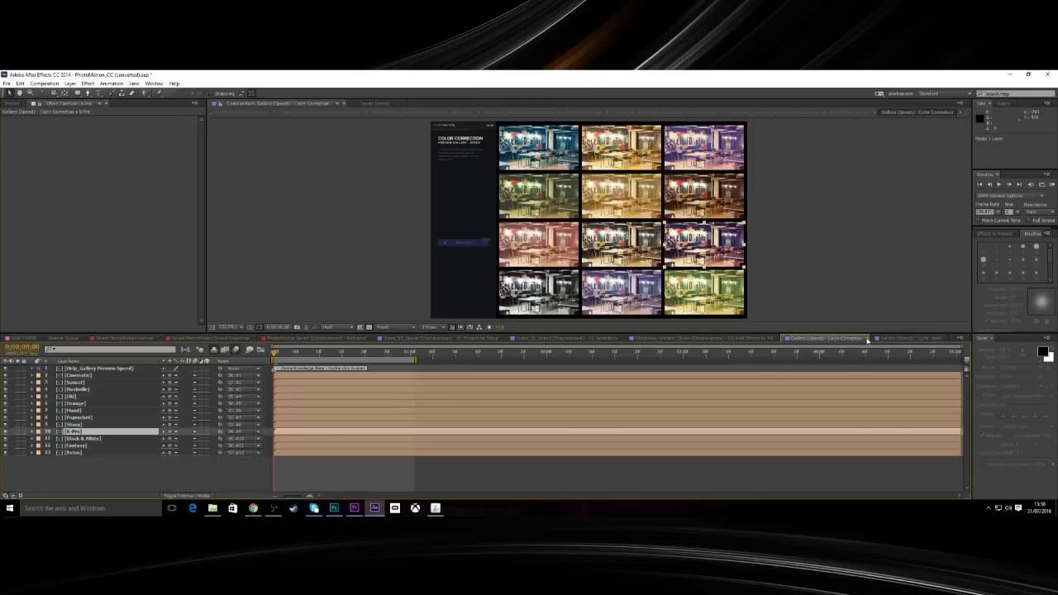
click(867, 338)
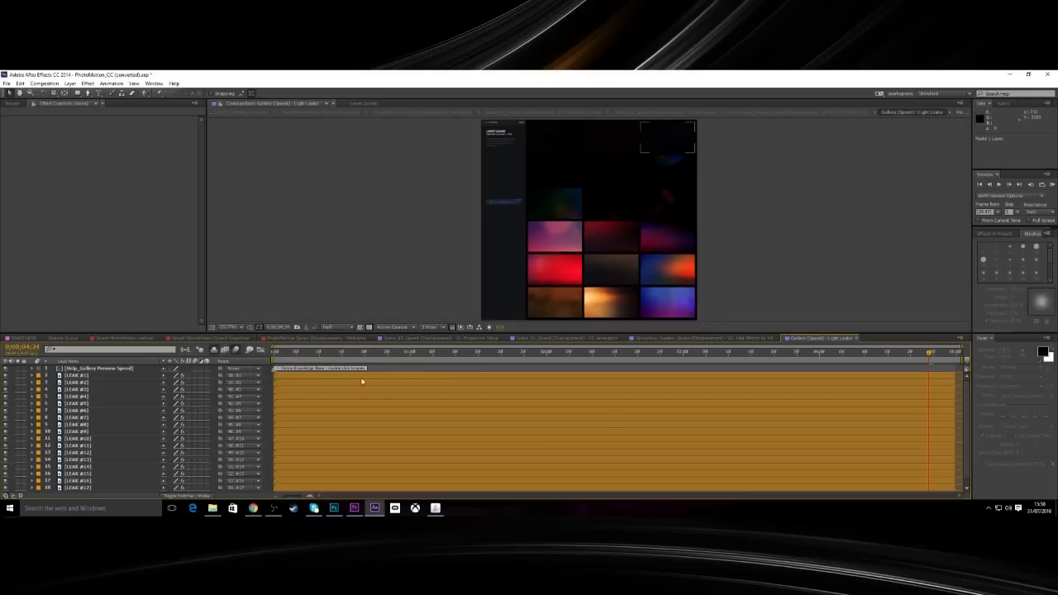
click(394, 354)
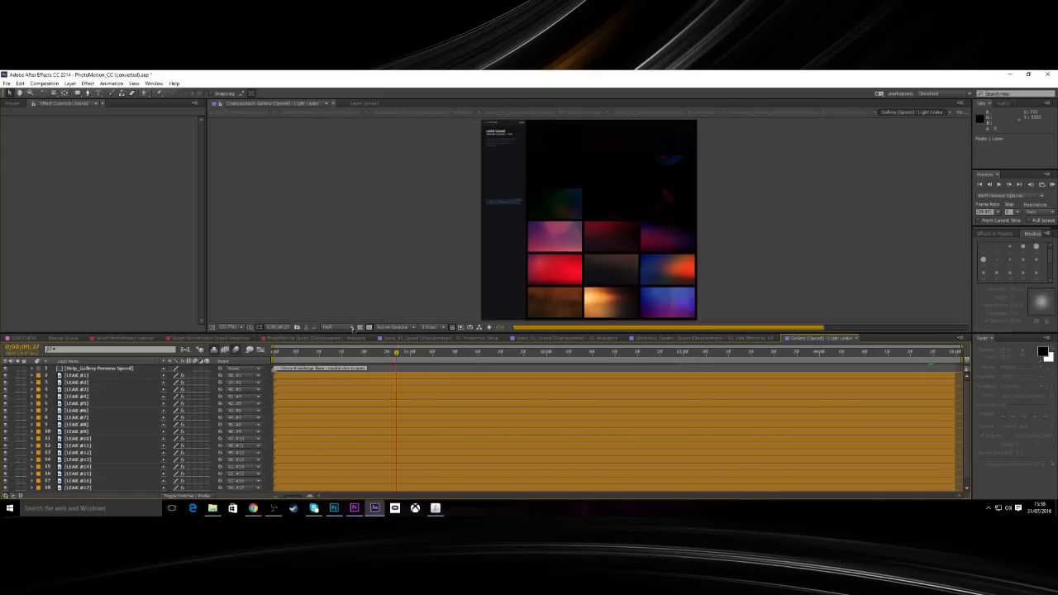
click(331, 327)
click(340, 366)
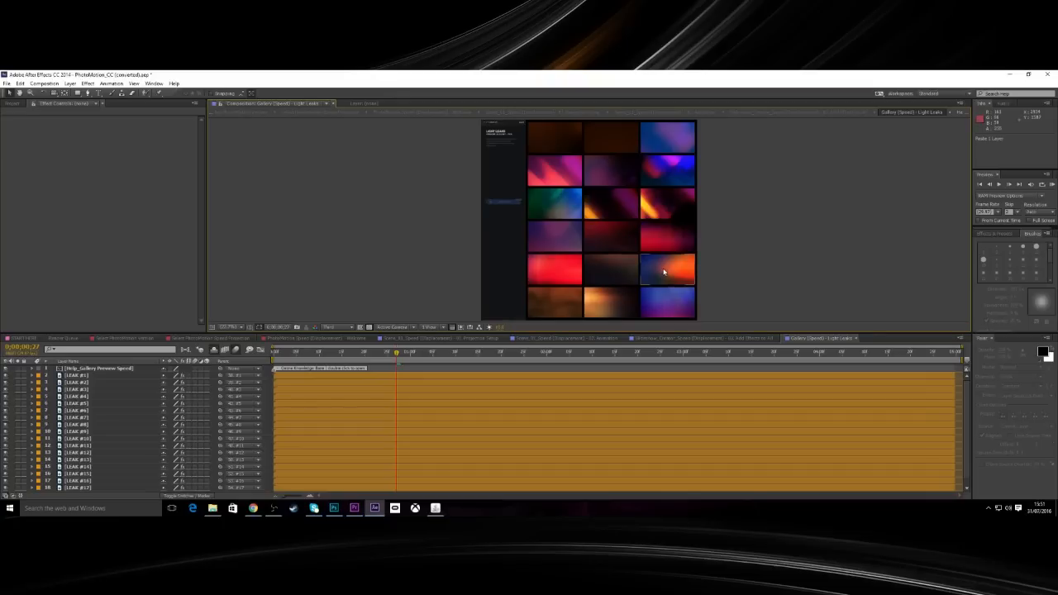
Copy the LEAK #6 light leak from the gallery into the Add Effects composition, directly below the X-Pro layer.
click(744, 339)
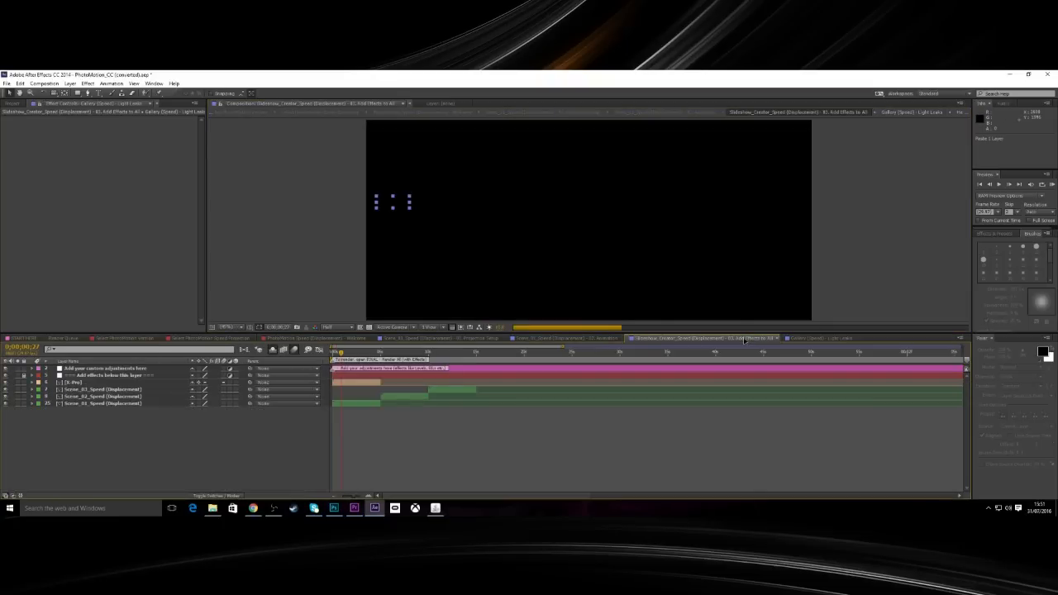
click(825, 337)
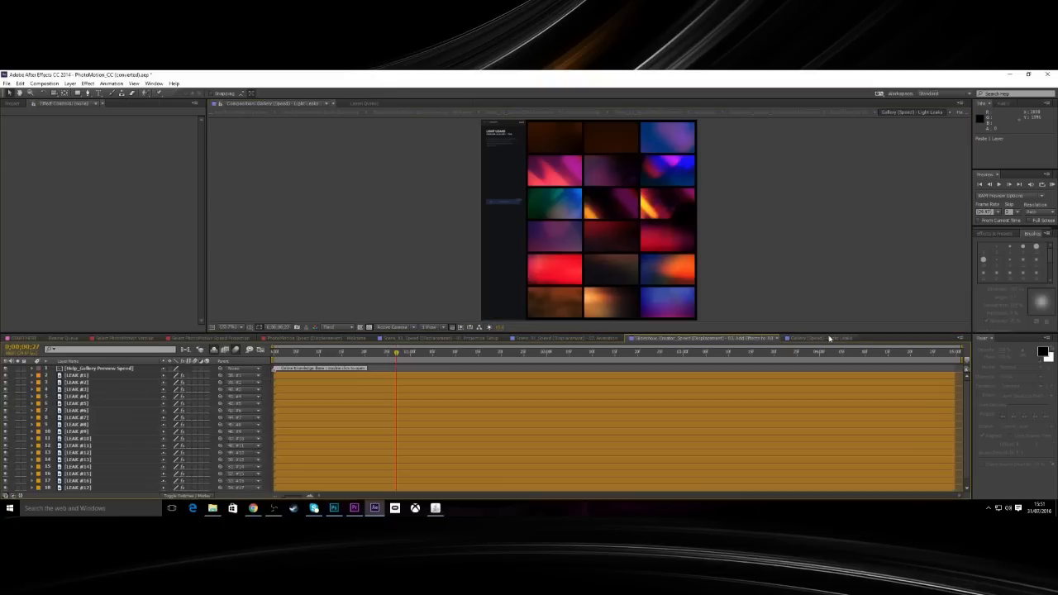
click(666, 172)
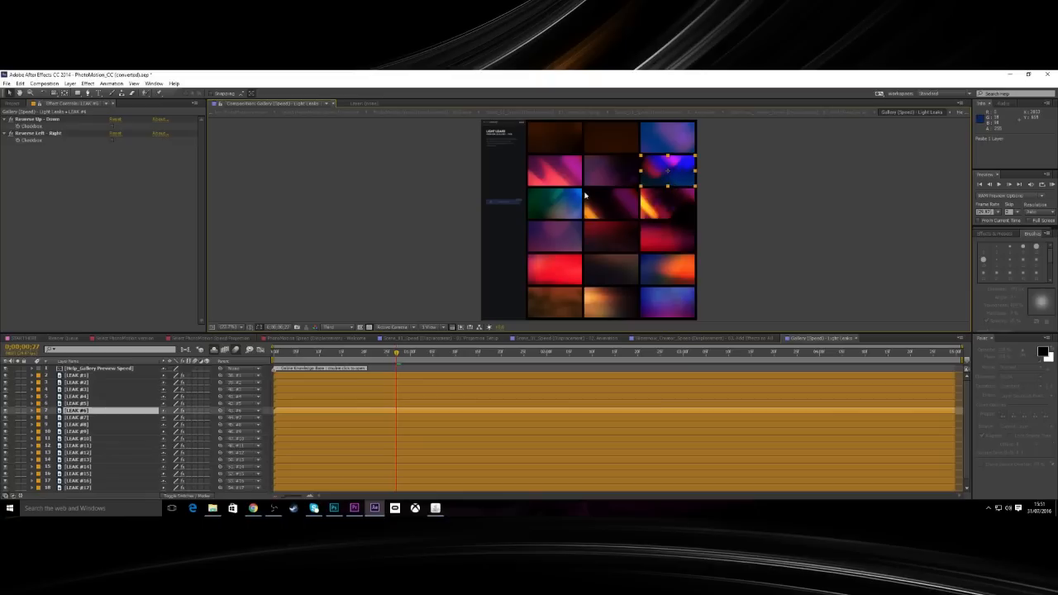
click(710, 339)
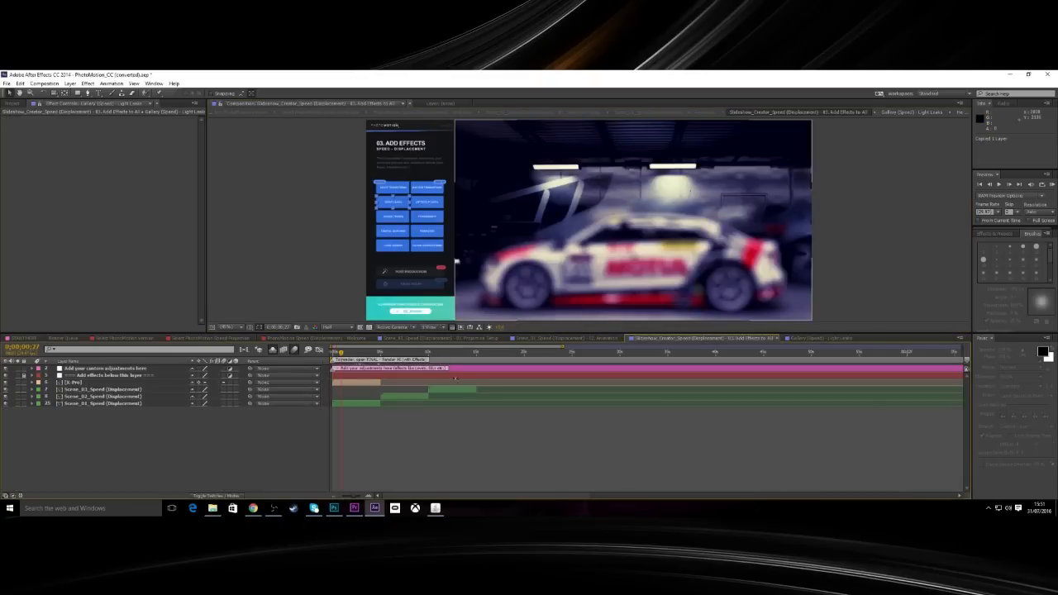
click(129, 389)
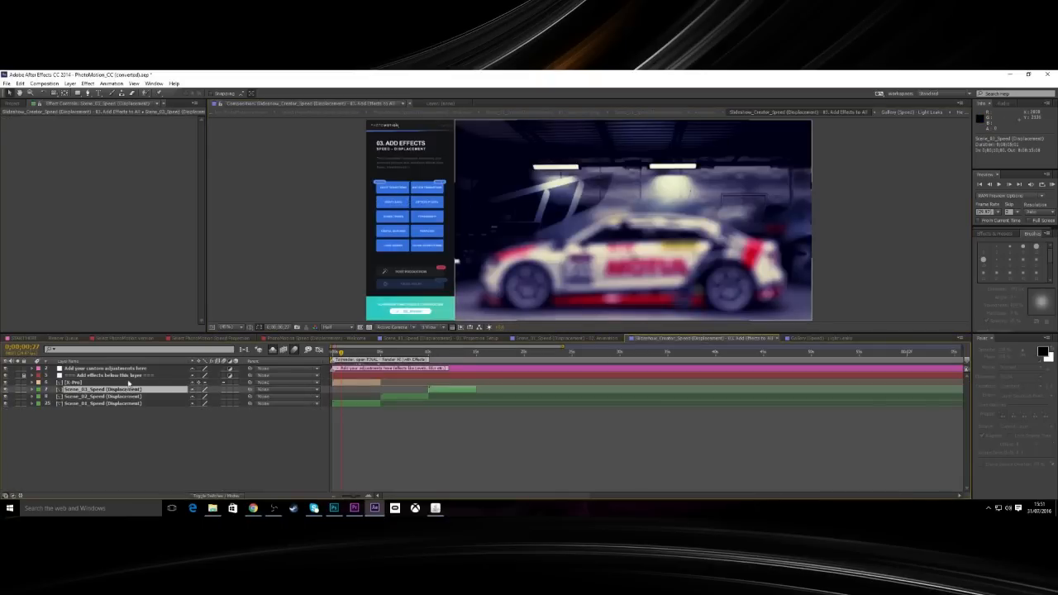
key(ctrl+v)
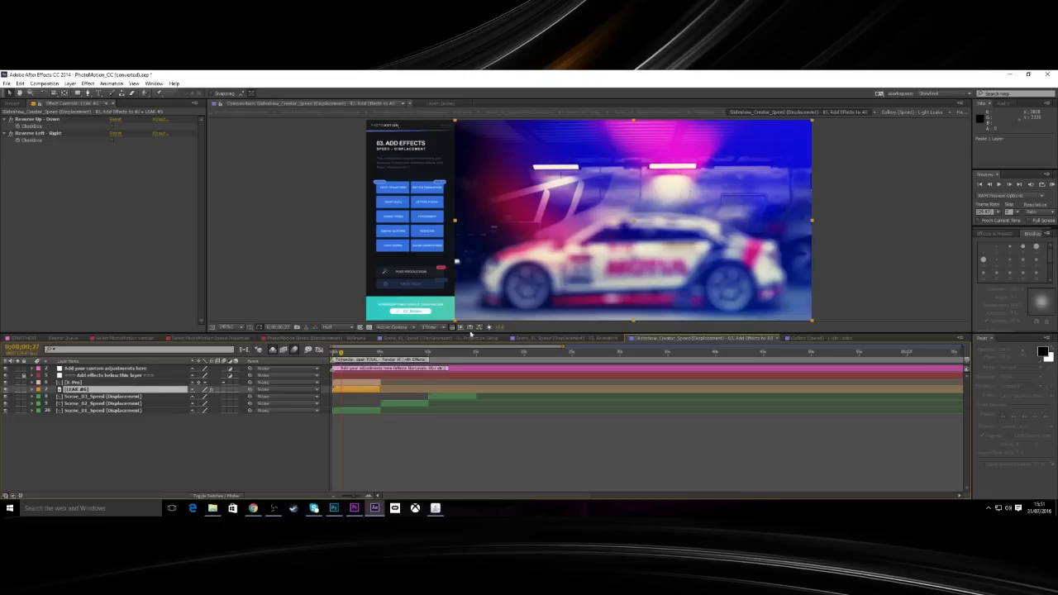
Set the Add Effects preview resolution to Third and play a RAM preview of the first scene from the timeline start.
click(329, 327)
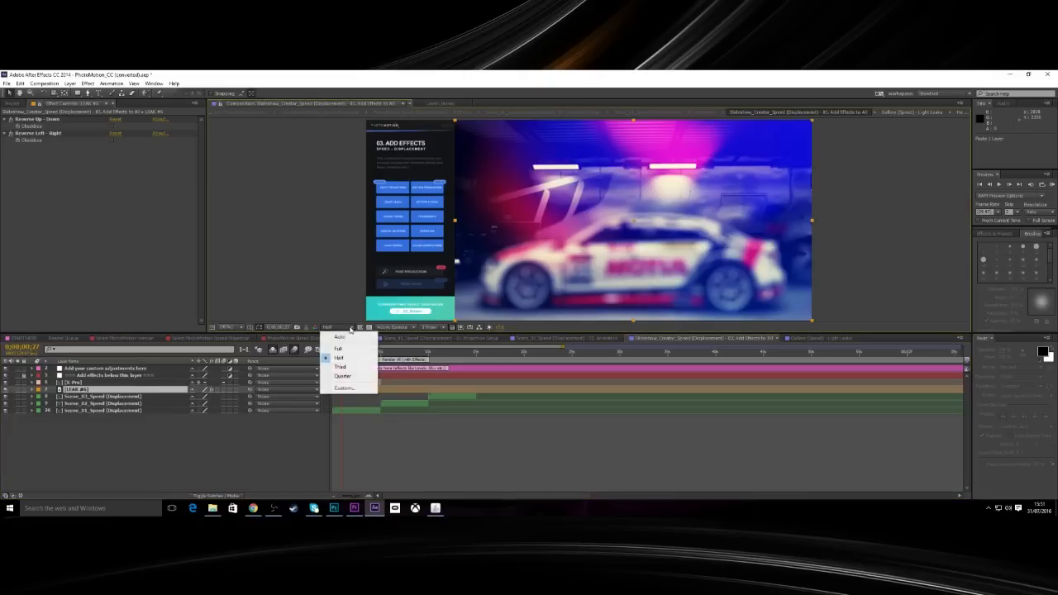
click(343, 366)
click(333, 353)
mouse_move(333, 354)
mouse_down()
mouse_move(369, 360)
mouse_move(333, 366)
mouse_up()
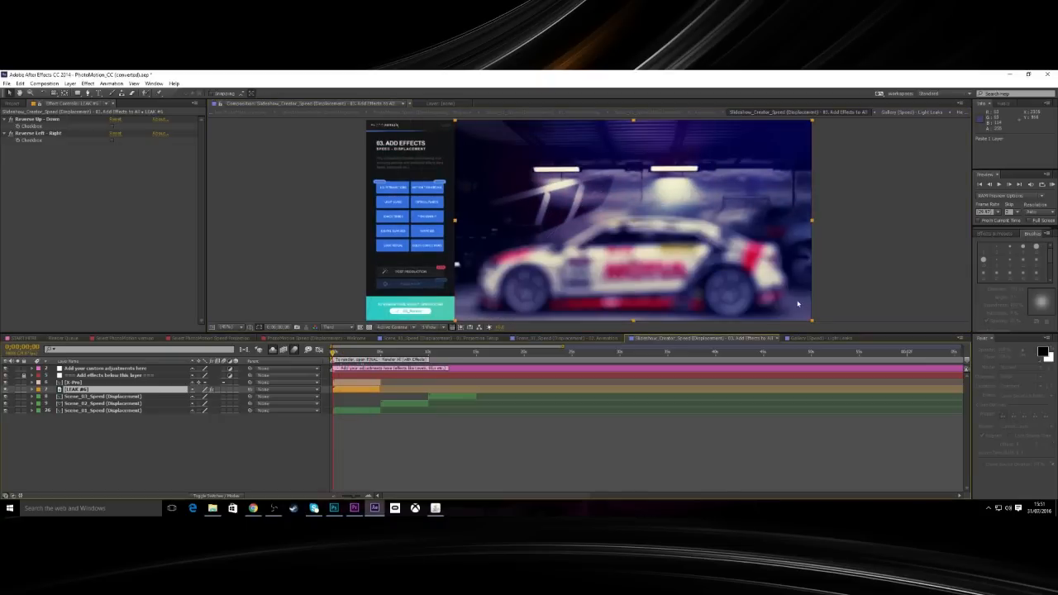
click(1052, 185)
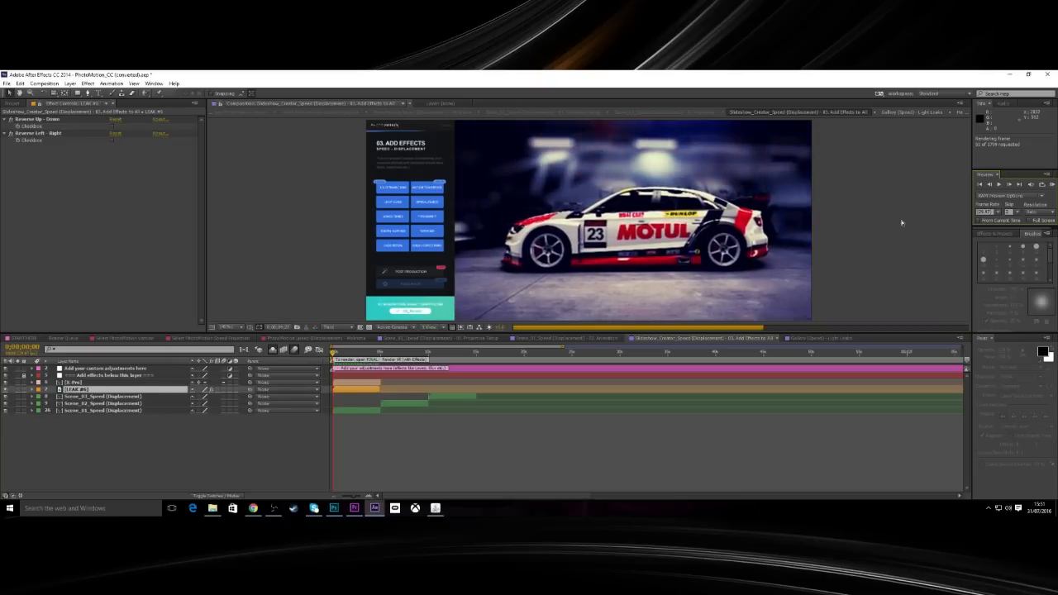
key(space)
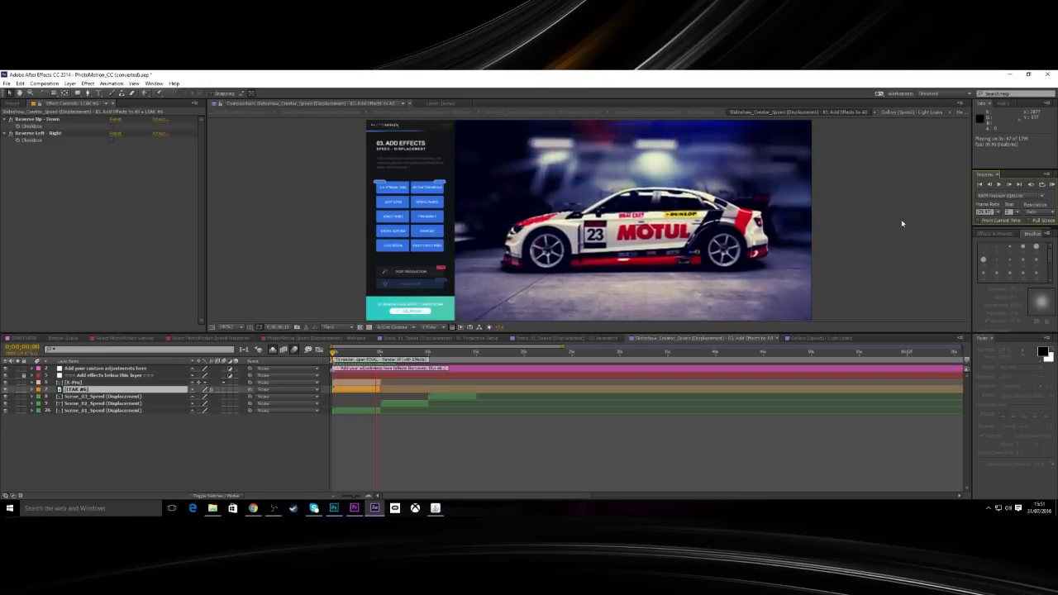
Stop the preview, close the Light Leaks gallery, and set the Add Effects preview resolution to Half.
key(space)
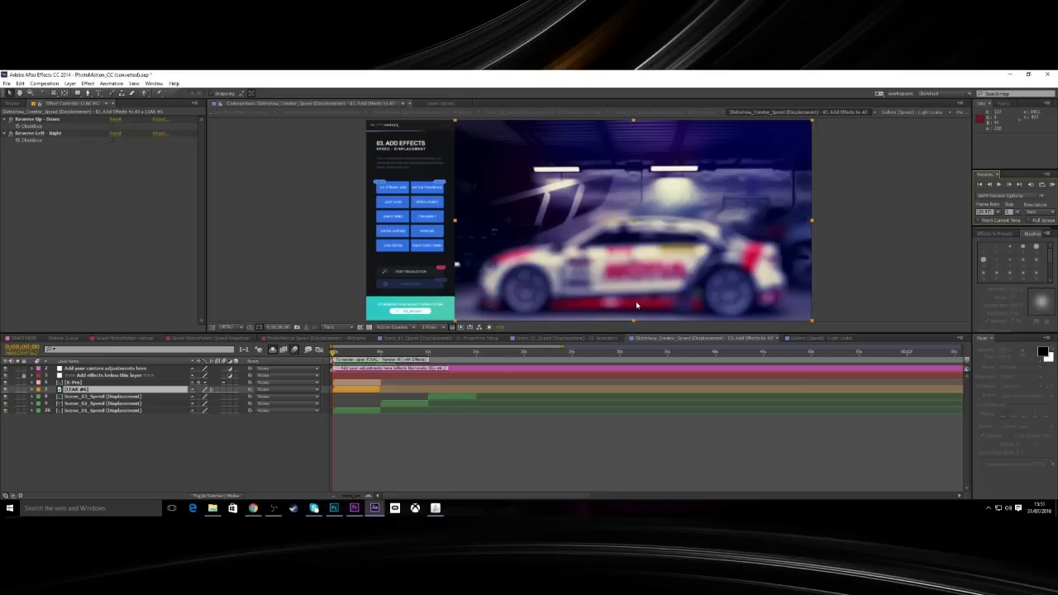
click(822, 338)
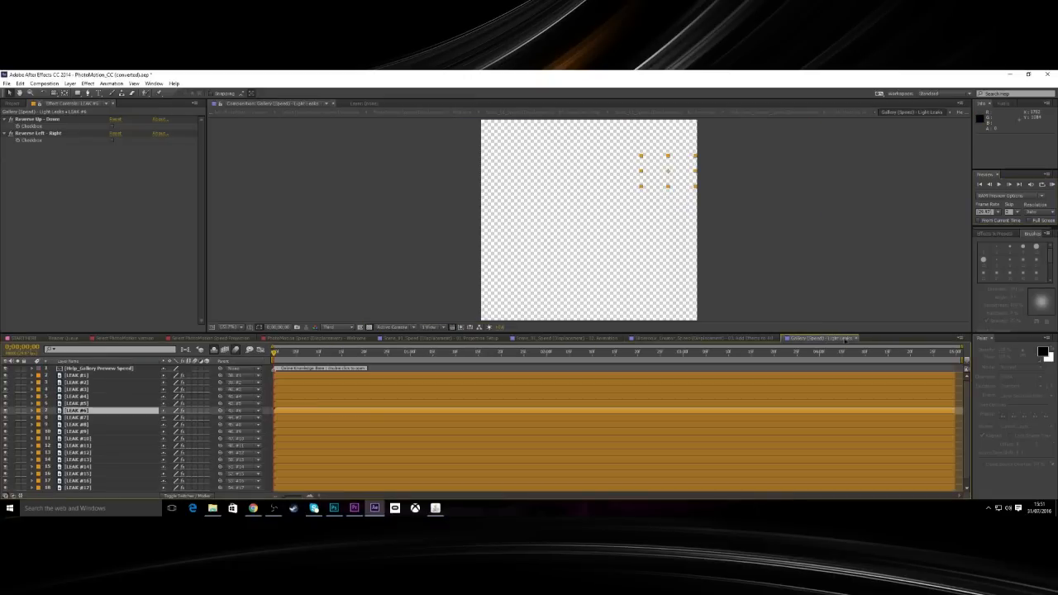
click(856, 338)
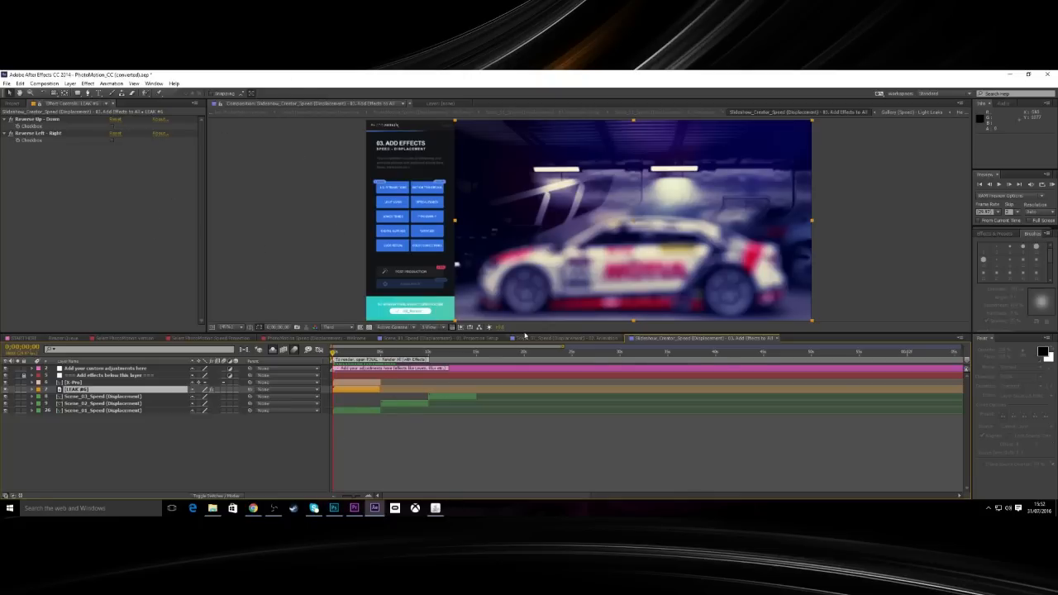
click(354, 328)
click(338, 357)
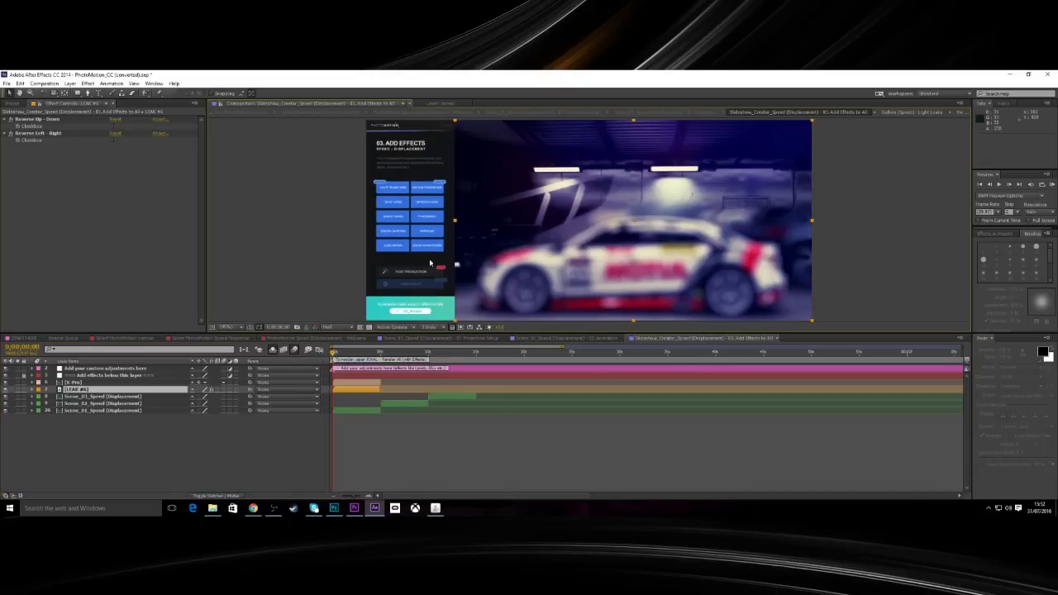
Bring up the Particles effects gallery and preview its particle clips at 0;00;01;08.
click(441, 232)
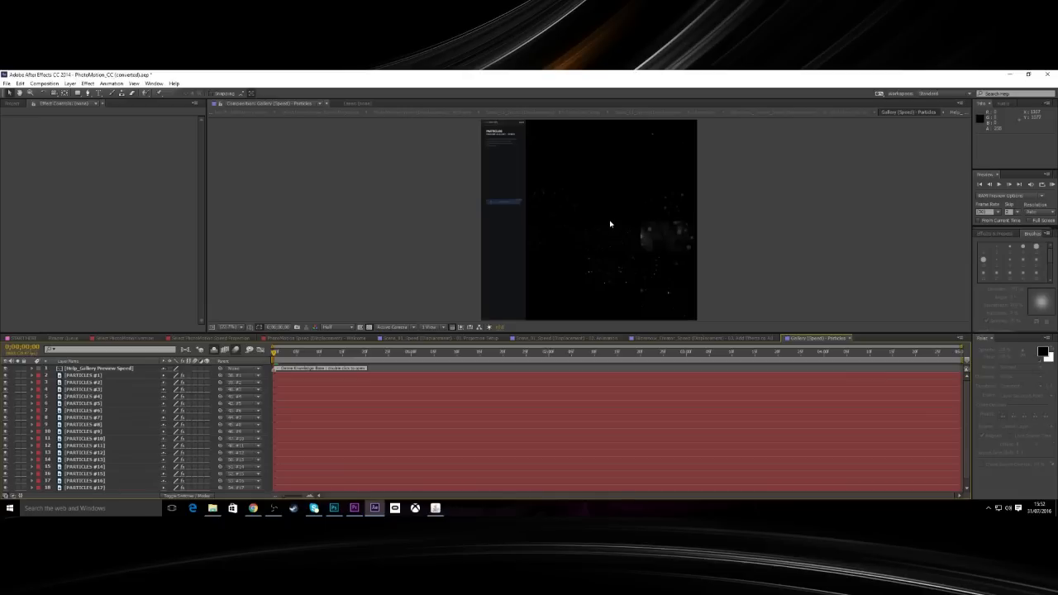
click(409, 352)
click(444, 354)
Copy the PARTICLES #13 overlay from the gallery into the Add Effects composition, directly below the LEAK #6 layer.
click(560, 275)
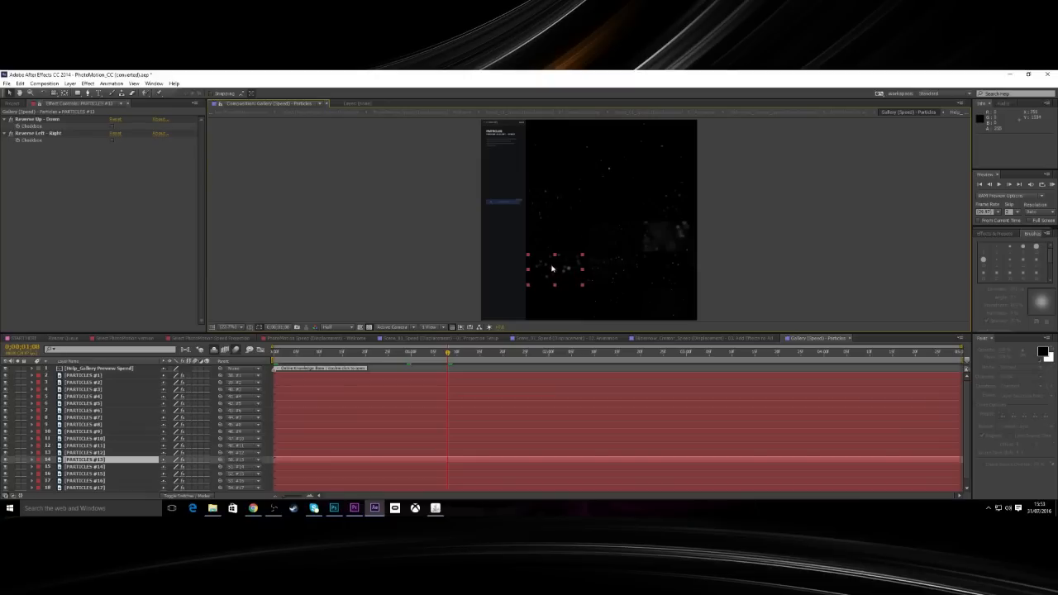
key(ctrl+c)
click(702, 338)
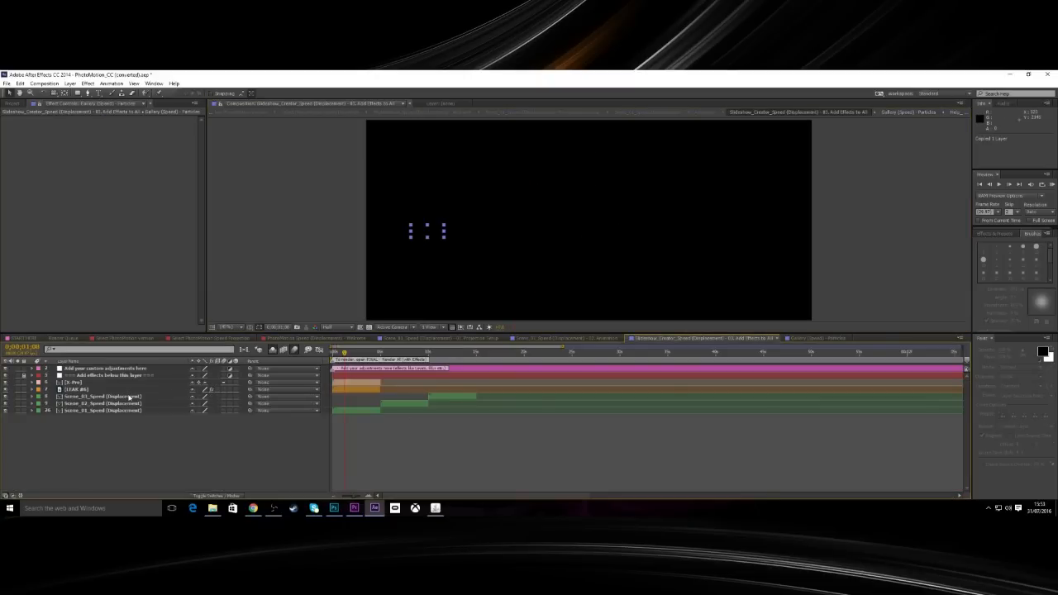
click(130, 396)
key(ctrl+v)
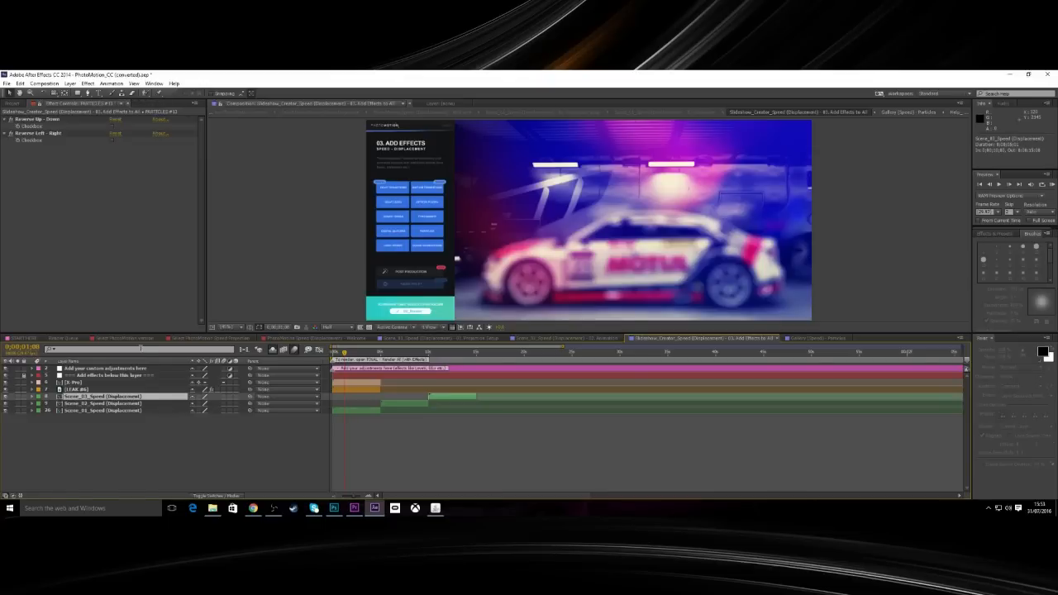
Preview the first scene with the particles, and park the playhead at 0;00;03;19.
key(space)
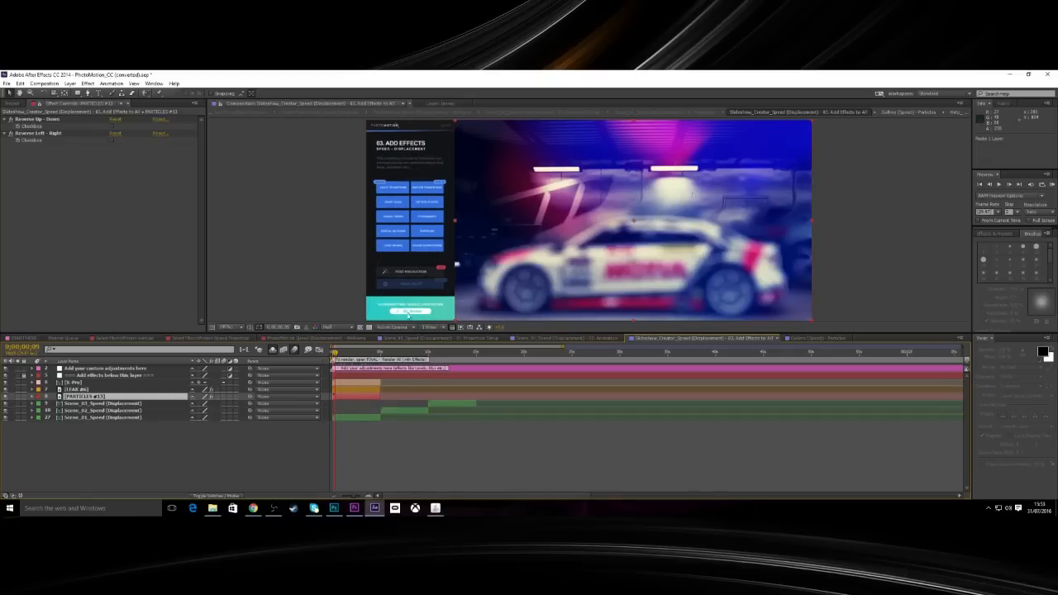
click(368, 352)
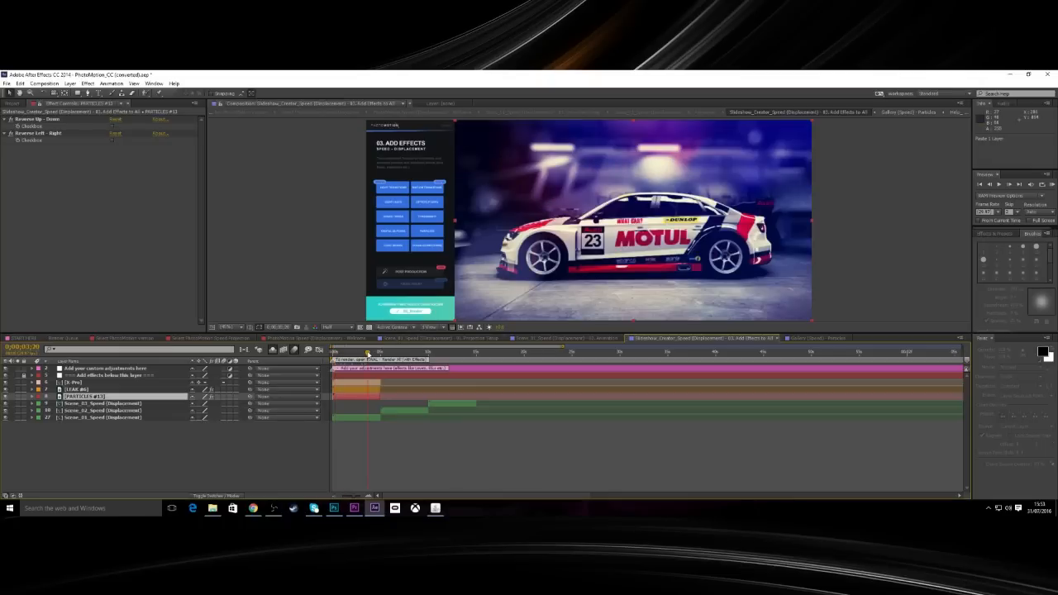
drag(368, 354, 367, 354)
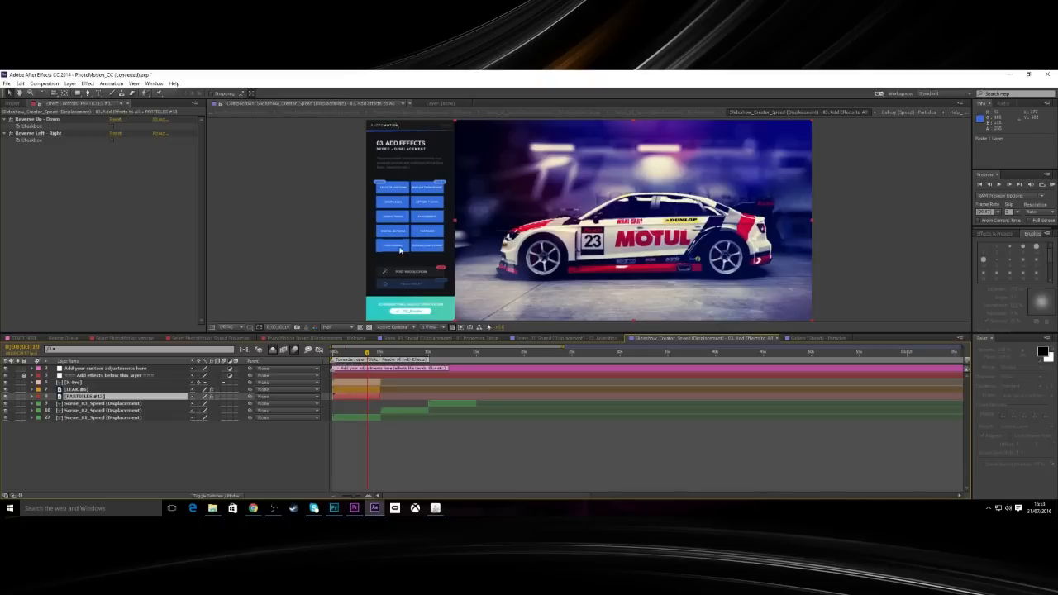
Add a moderate vignette to the slideshow through the Post Production settings.
click(411, 278)
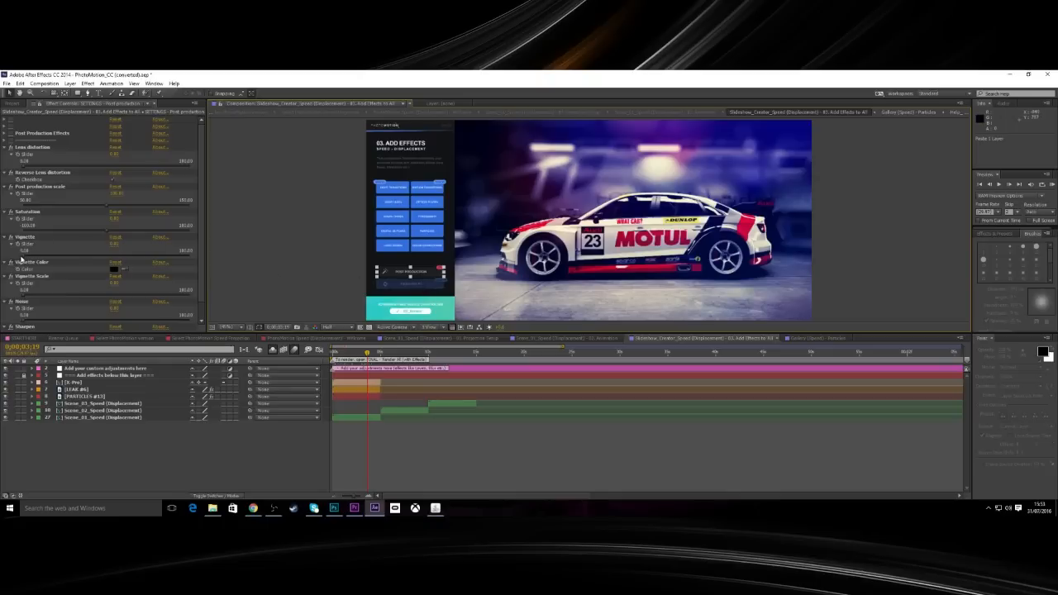
drag(65, 258, 69, 259)
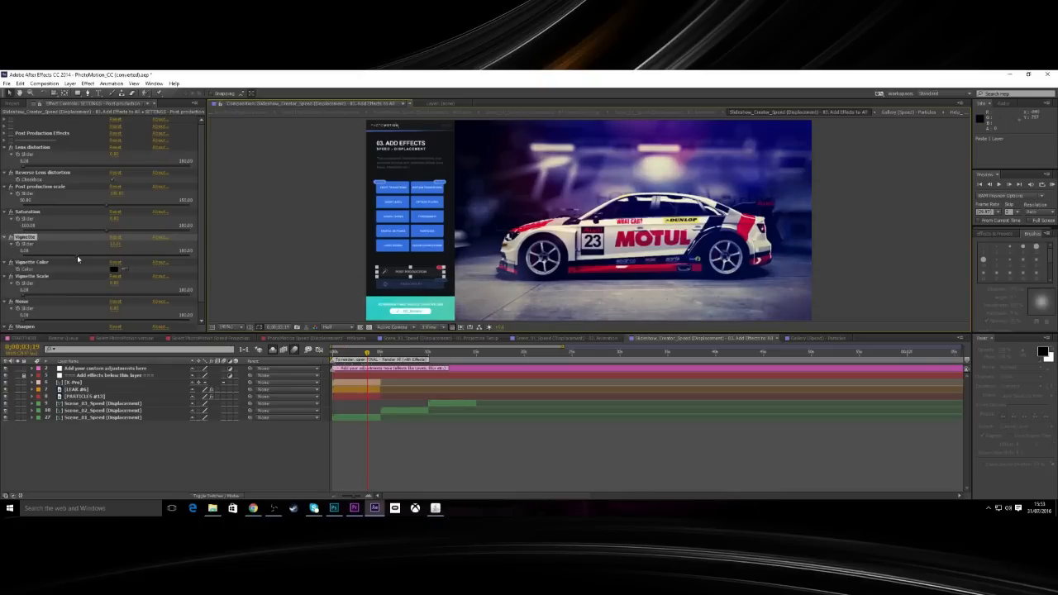
drag(76, 256, 94, 255)
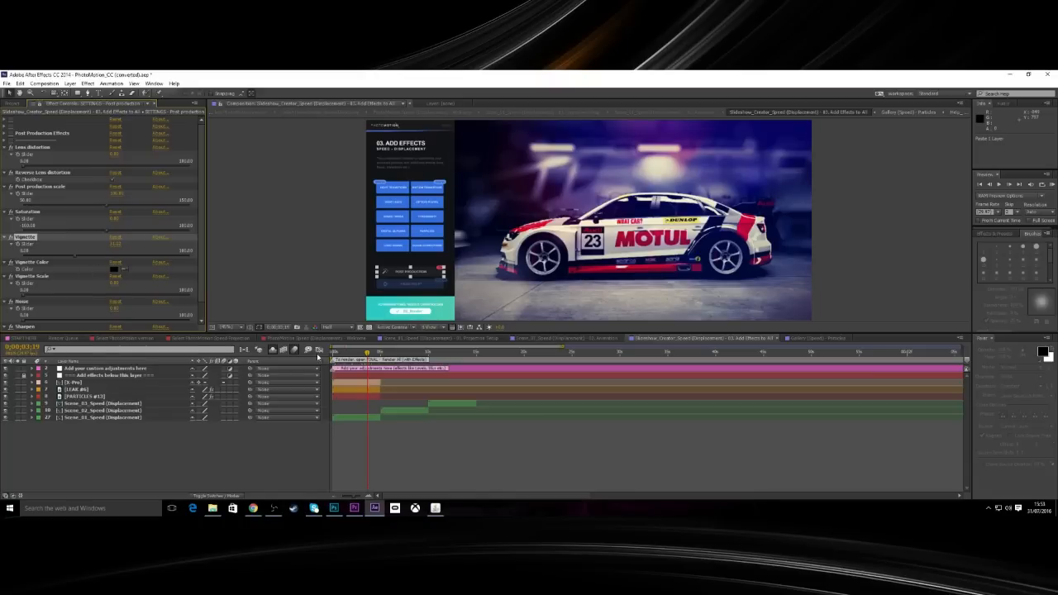
Animate the Post Production Lens distortion with keyframes, increasing it from 0 at the timeline start, and RAM preview the scene.
drag(368, 354, 331, 354)
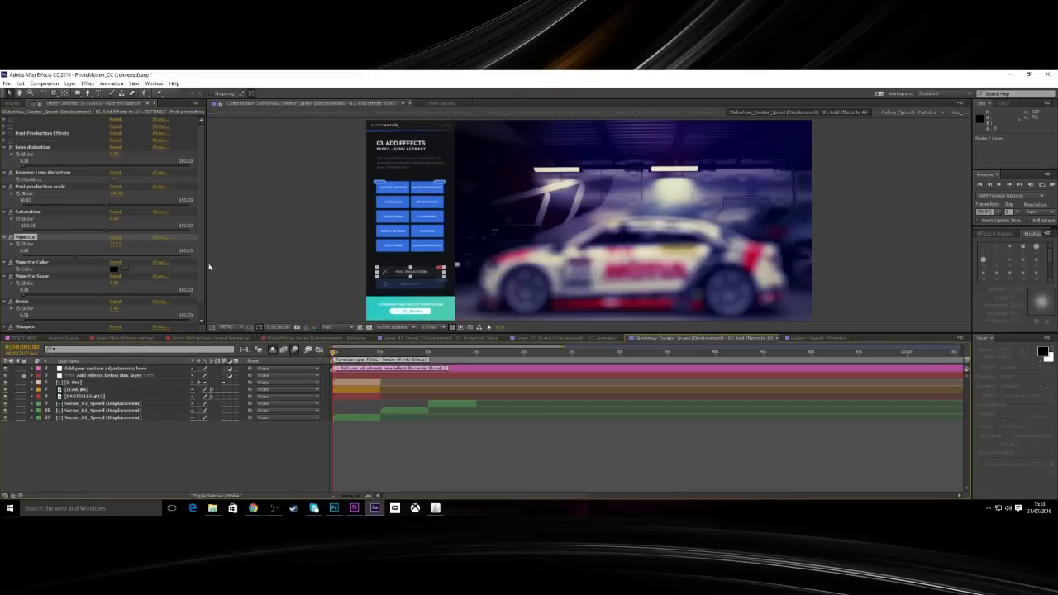
click(20, 148)
key(KP_0)
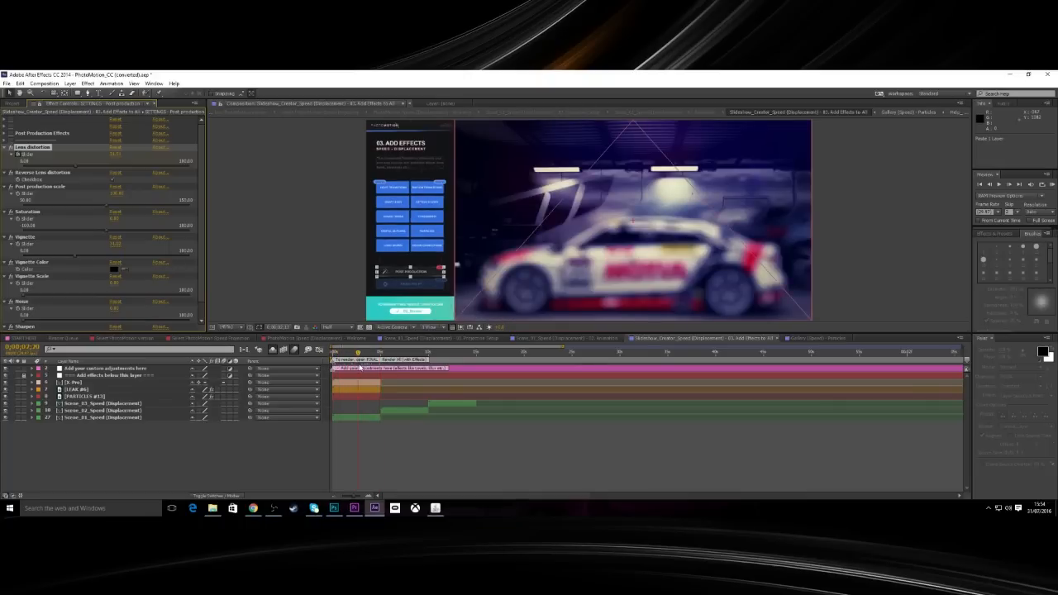
Set the Add Effects preview resolution to Quarter and play back the first scene with the lens distortion.
click(328, 327)
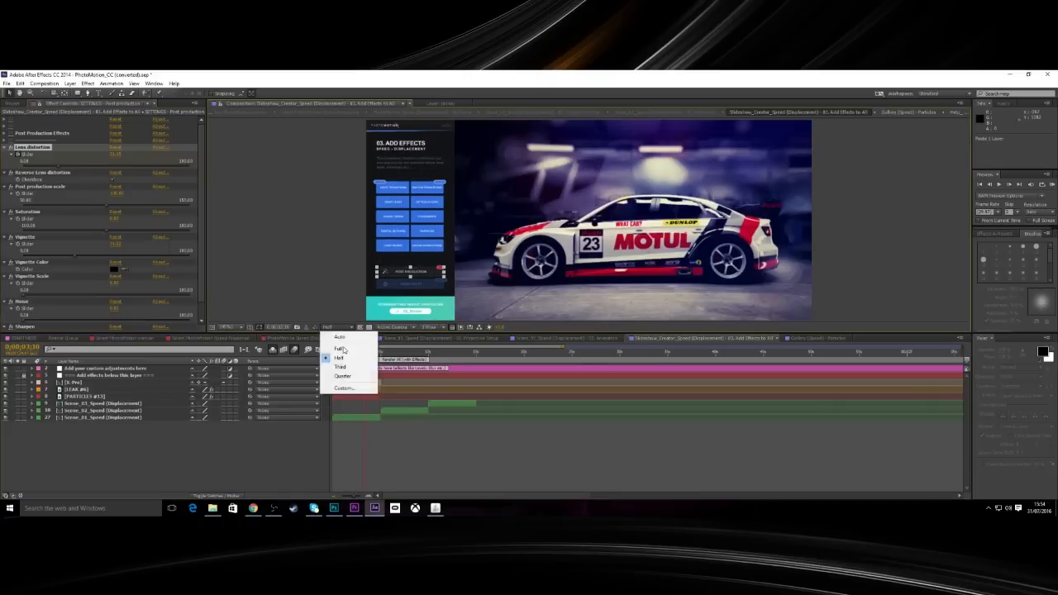
click(342, 375)
key(space)
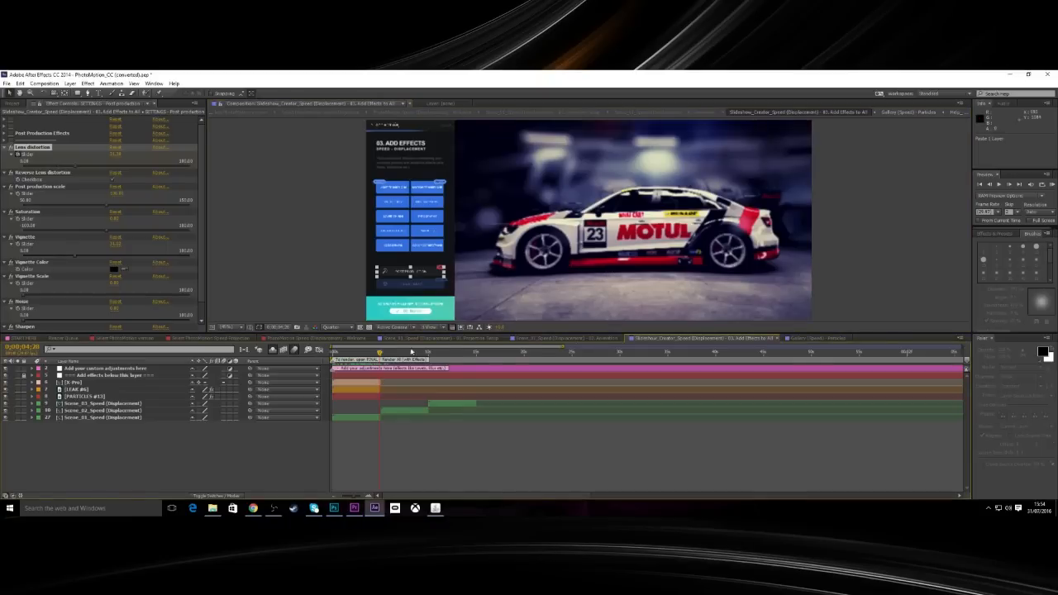
click(809, 339)
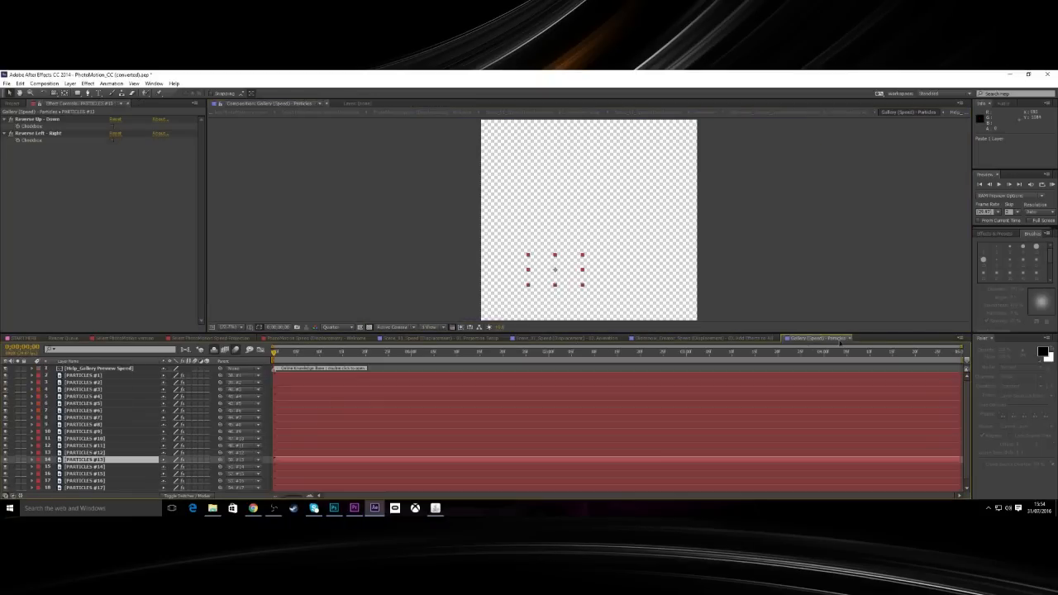
click(748, 339)
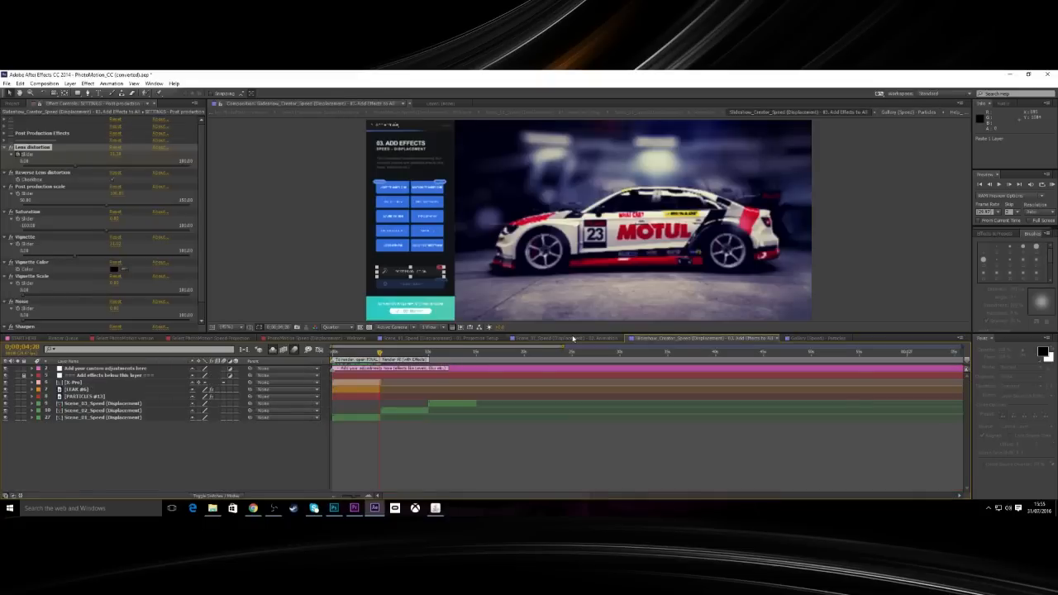
In the Scene_01 02. Animation composition, move the Global - Pan control slightly downward at its final Position keyframe.
click(573, 338)
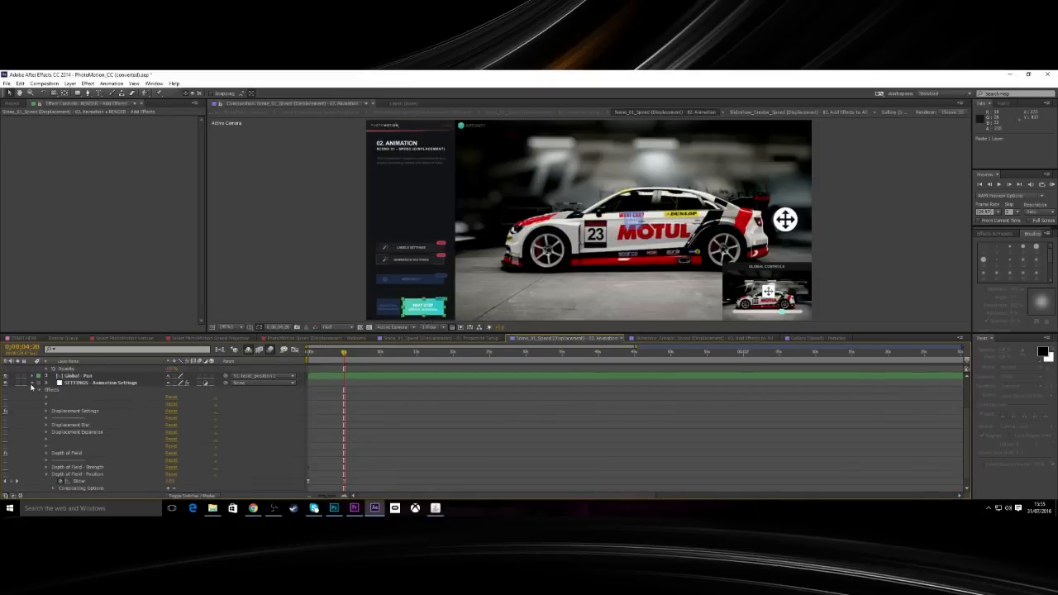
click(33, 385)
click(34, 425)
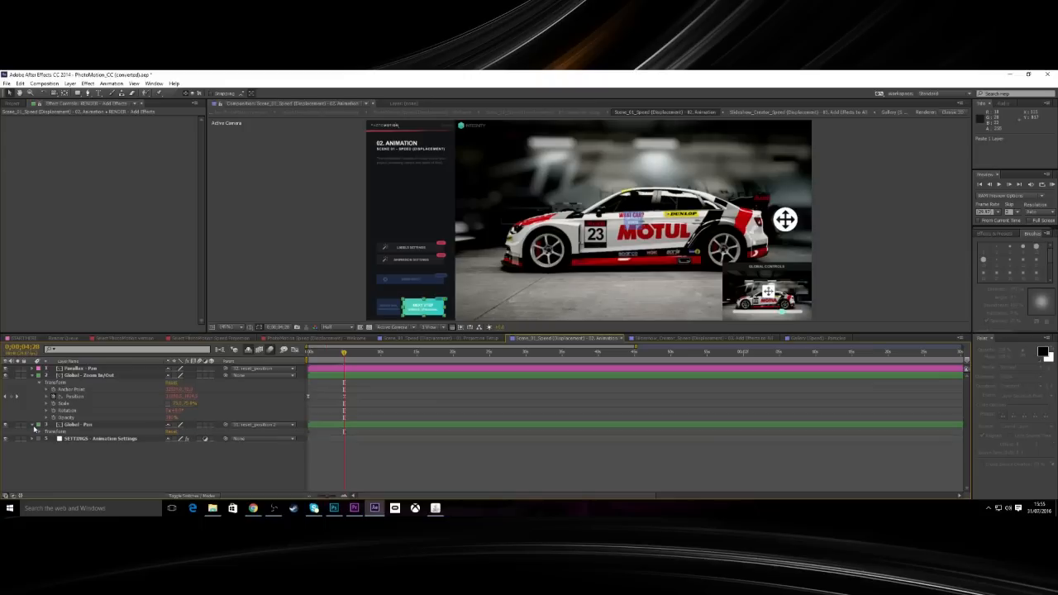
click(40, 432)
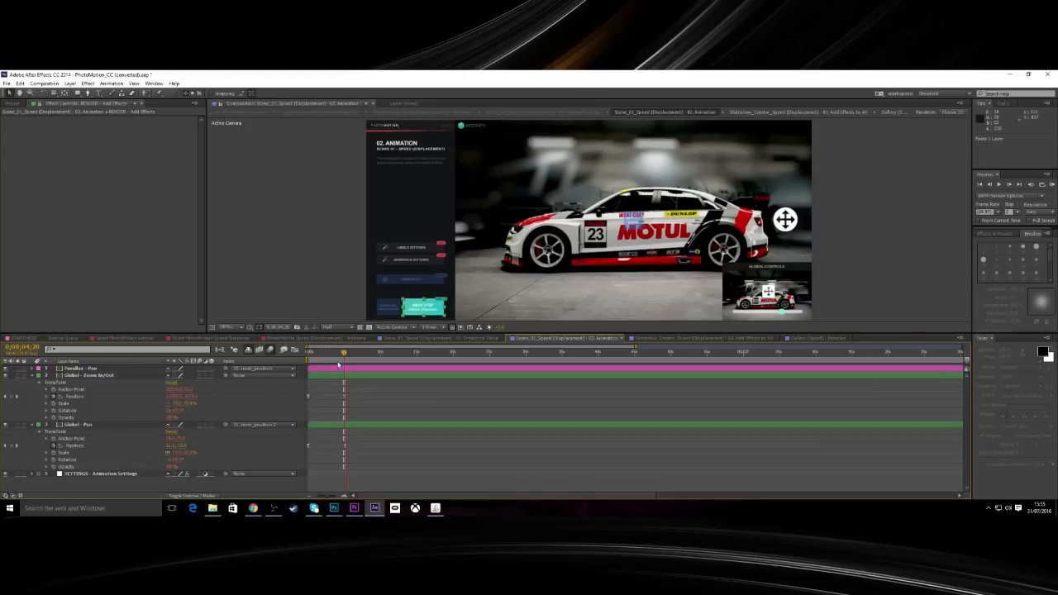
drag(344, 353, 345, 356)
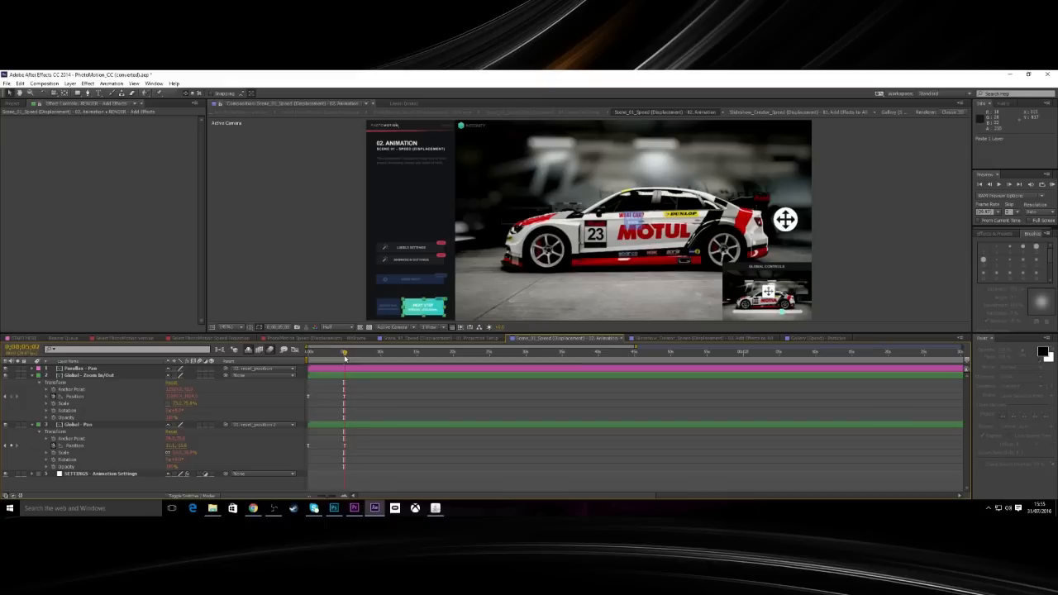
click(344, 447)
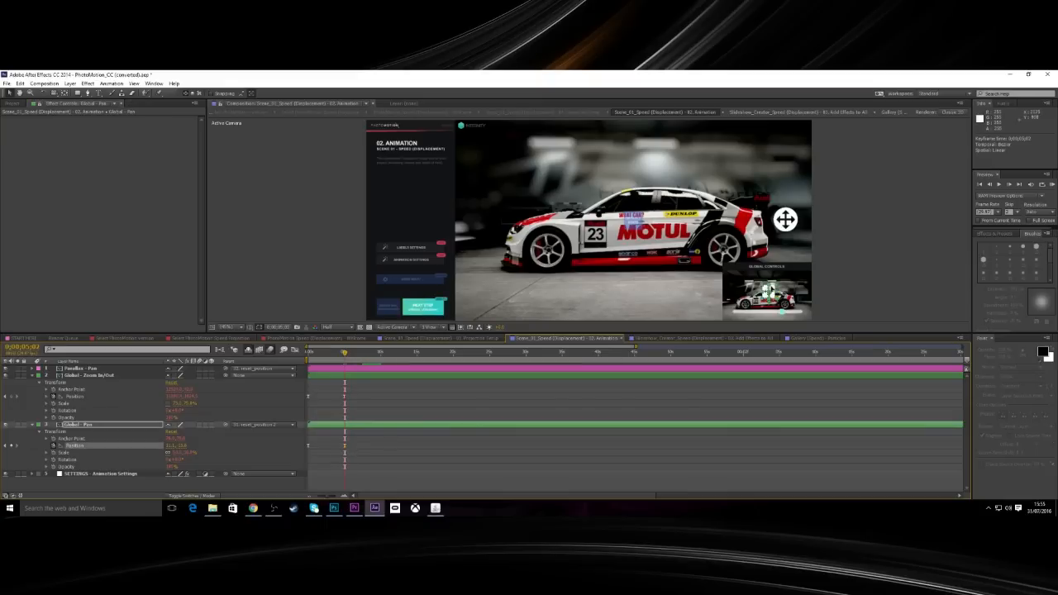
drag(769, 289, 768, 296)
Set the Animation composition's preview resolution to Third and review the adjusted pan from the timeline start.
click(328, 327)
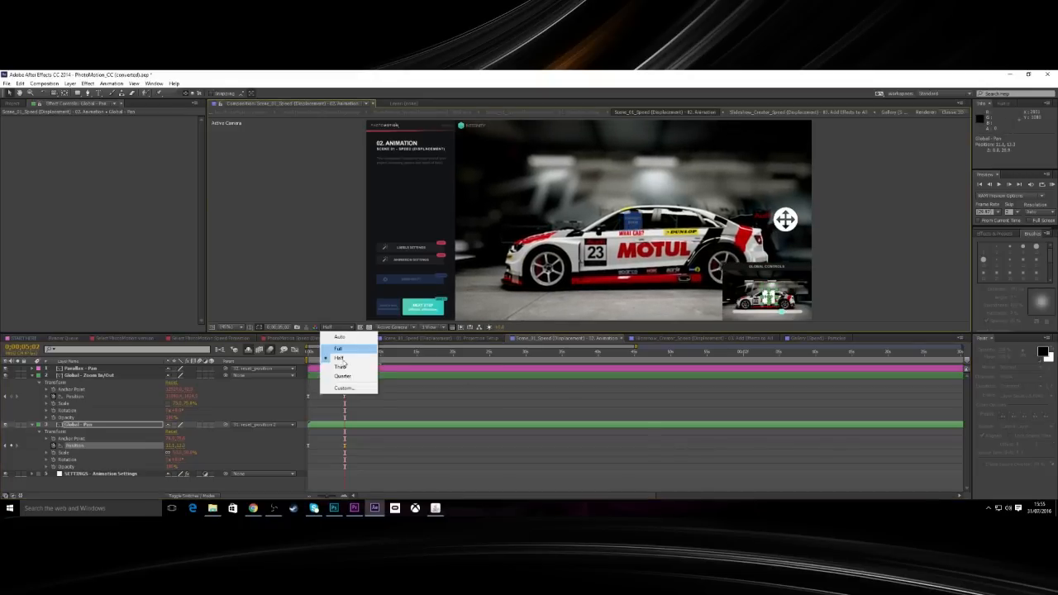
click(348, 360)
drag(344, 356, 306, 361)
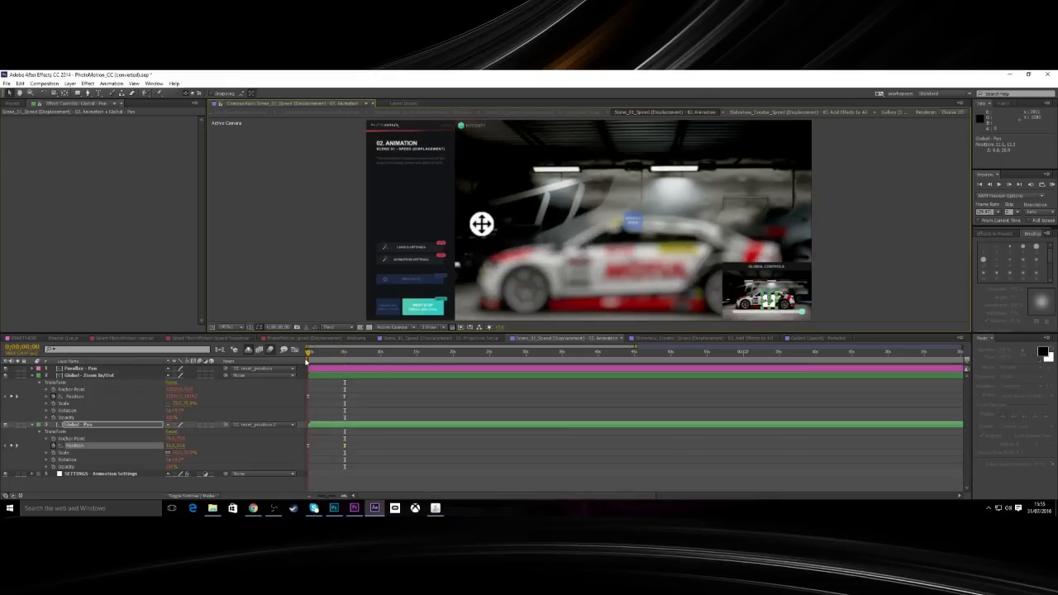
mouse_move(308, 362)
mouse_down()
mouse_move(344, 370)
mouse_move(306, 364)
mouse_up()
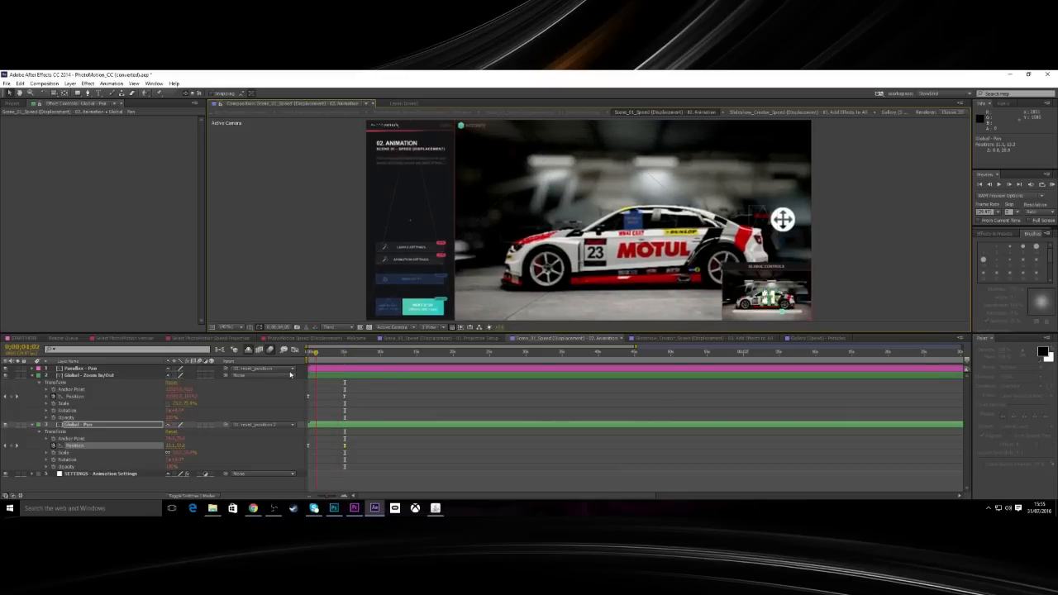
Return to the Add Effects composition and close the Particles gallery.
click(730, 340)
click(848, 340)
click(850, 340)
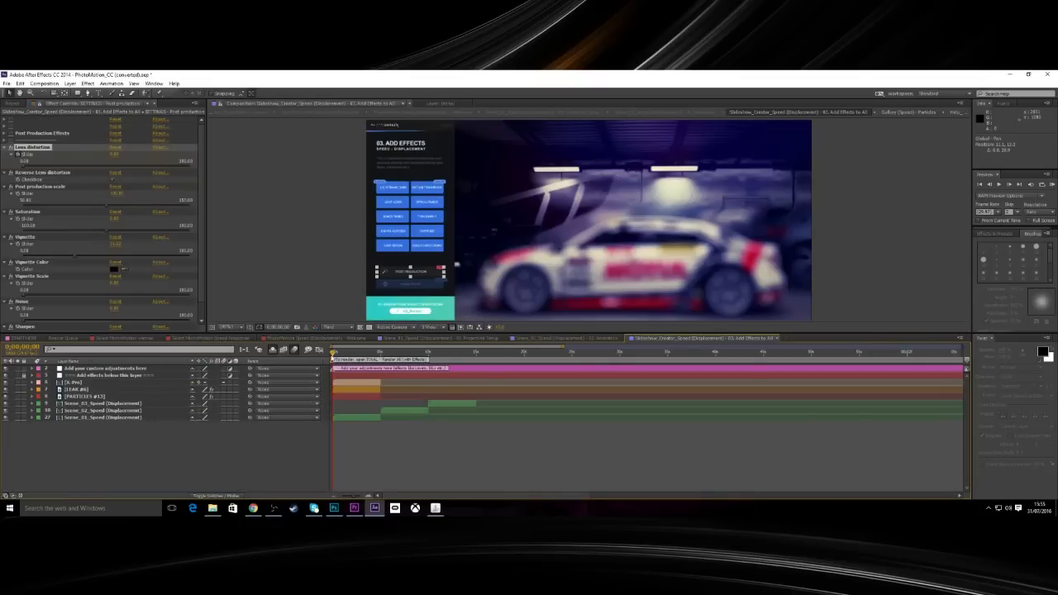
RAM preview the first scene in Add Effects, and set the preview resolution to Half with the playhead at 0;00;02;27.
drag(332, 354, 358, 385)
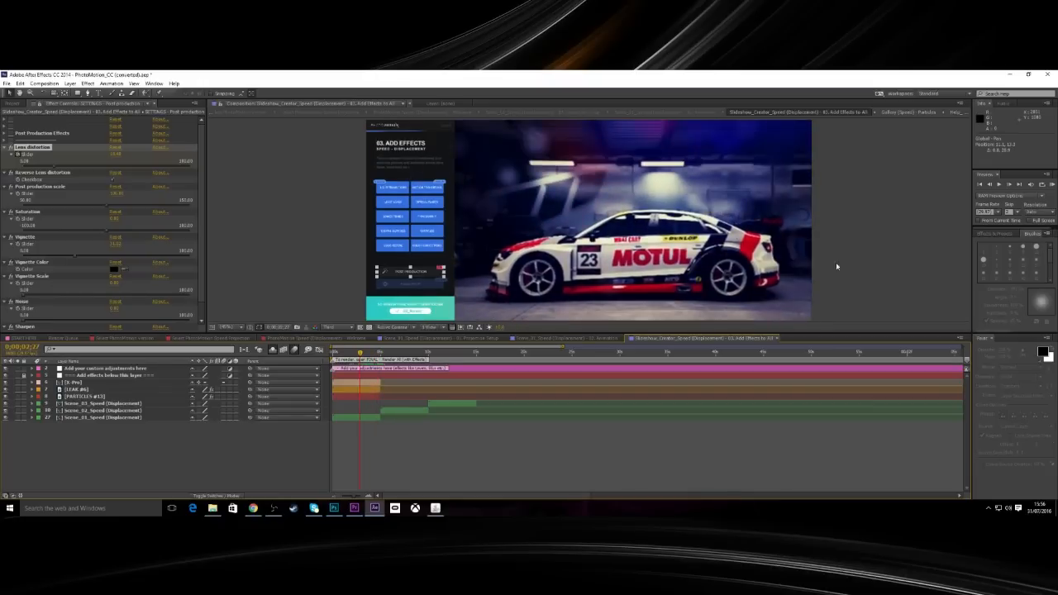
click(1052, 186)
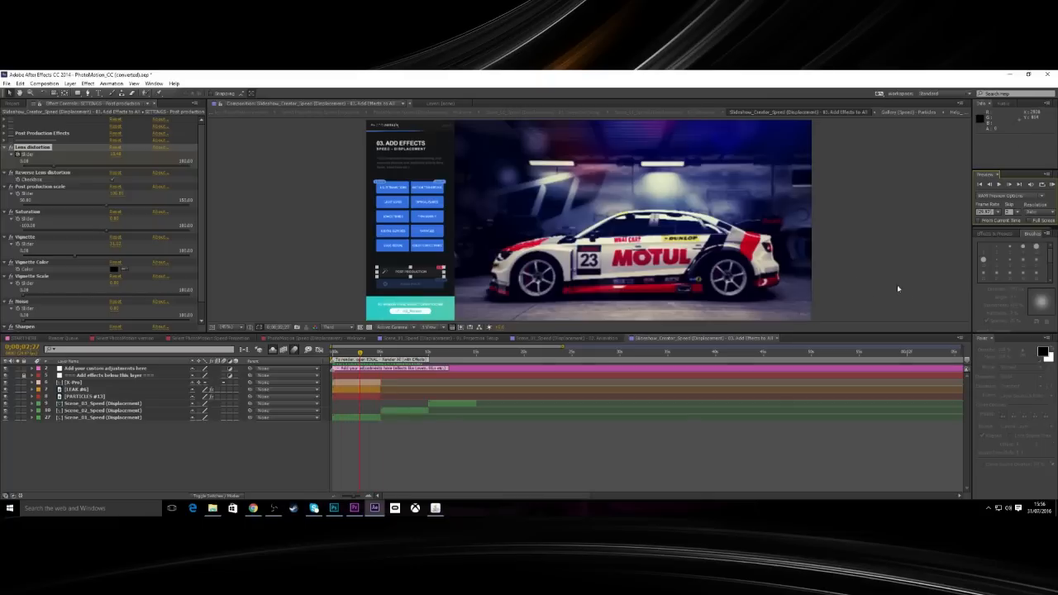
click(327, 327)
click(339, 357)
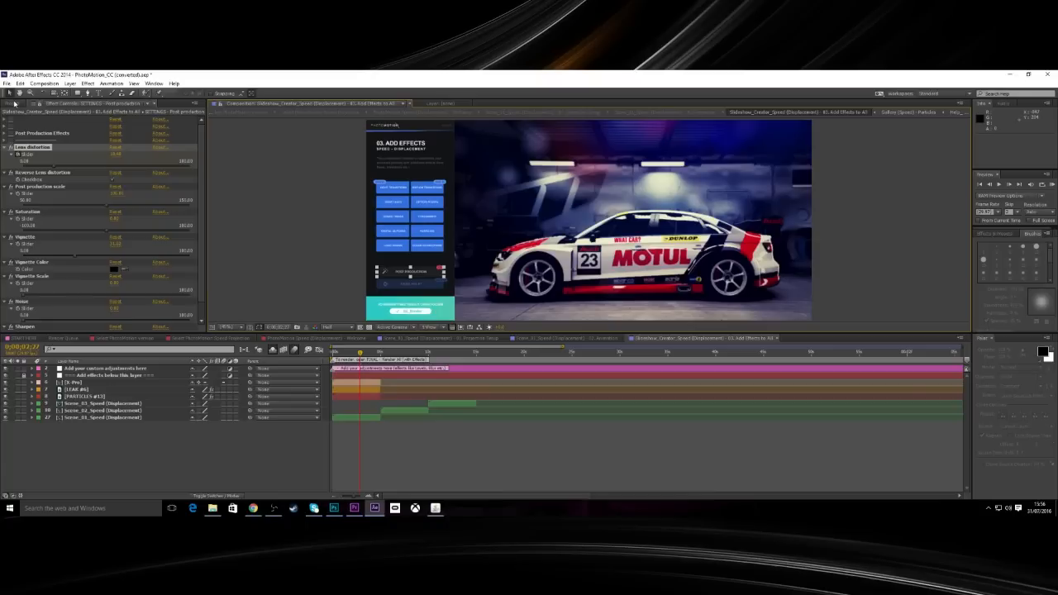
Open the 16:9 Slideshow_Creator_Speed (Displacement) - Render All with Effects composition from the Photo Motion - Speed render folders in the project.
click(13, 103)
click(6, 200)
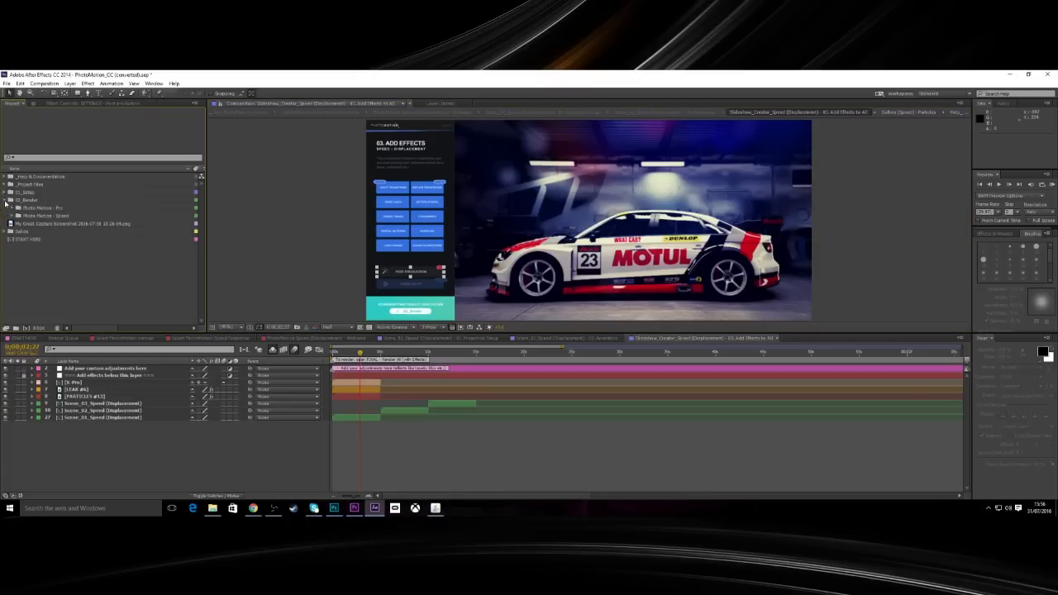
click(13, 217)
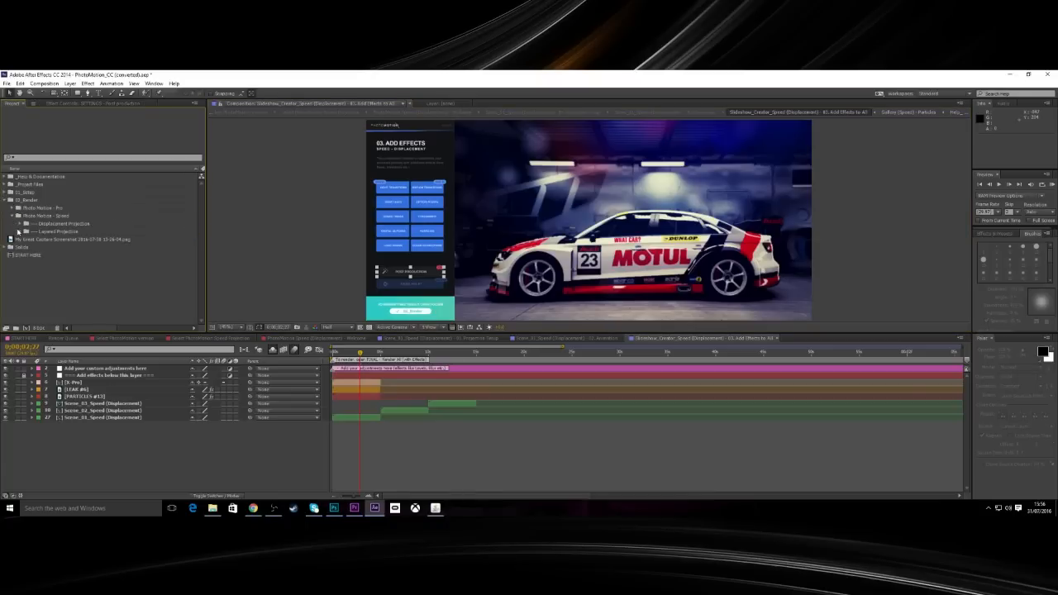
click(20, 224)
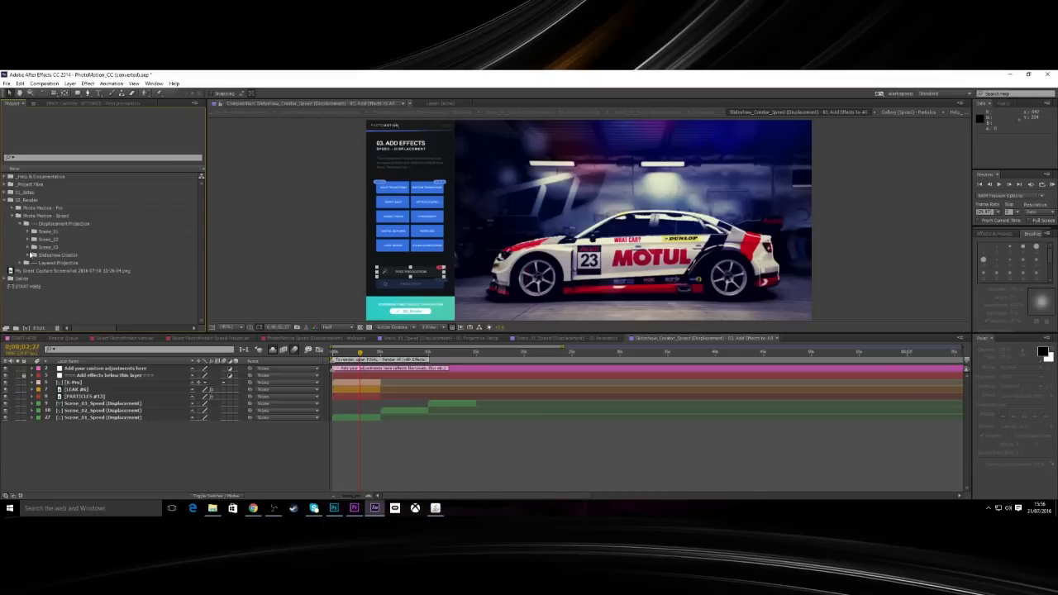
click(29, 255)
click(35, 271)
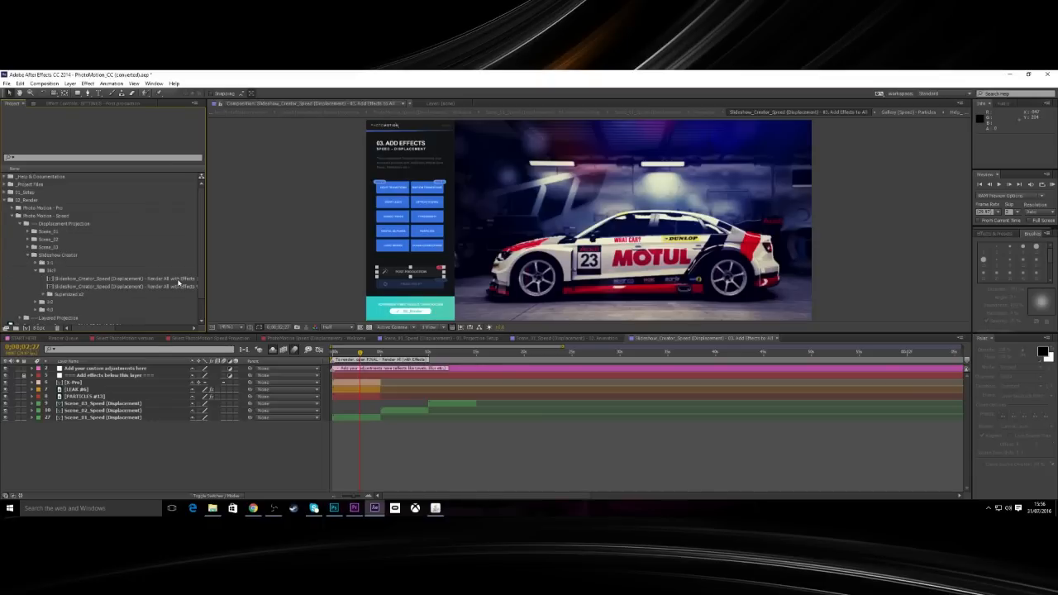
click(178, 280)
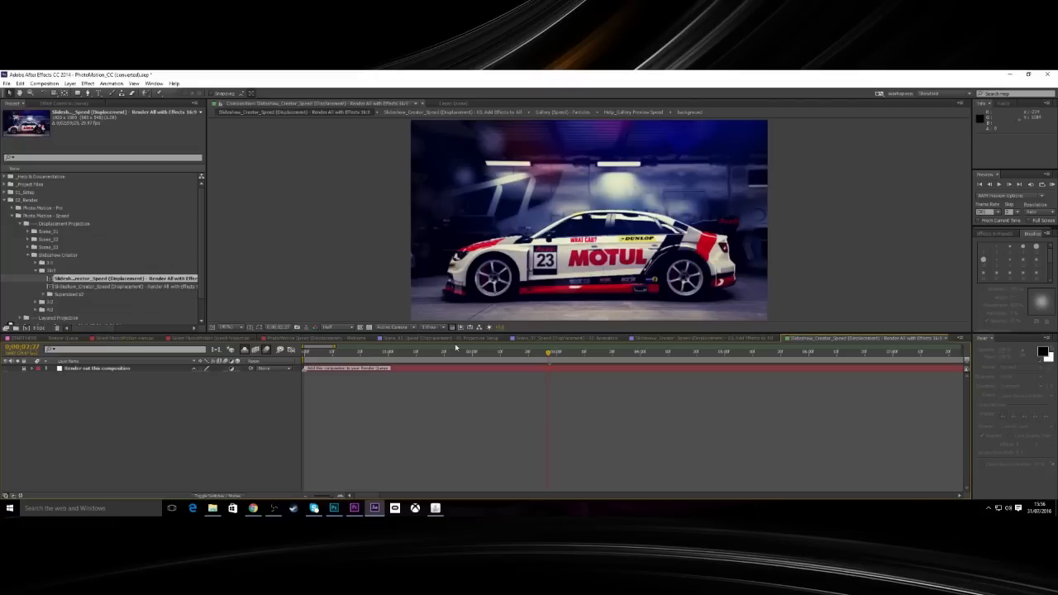
Place the playhead at 0;00;05;00, end the work area there, and trim the render composition to the work area.
click(306, 496)
click(306, 497)
drag(431, 355, 450, 355)
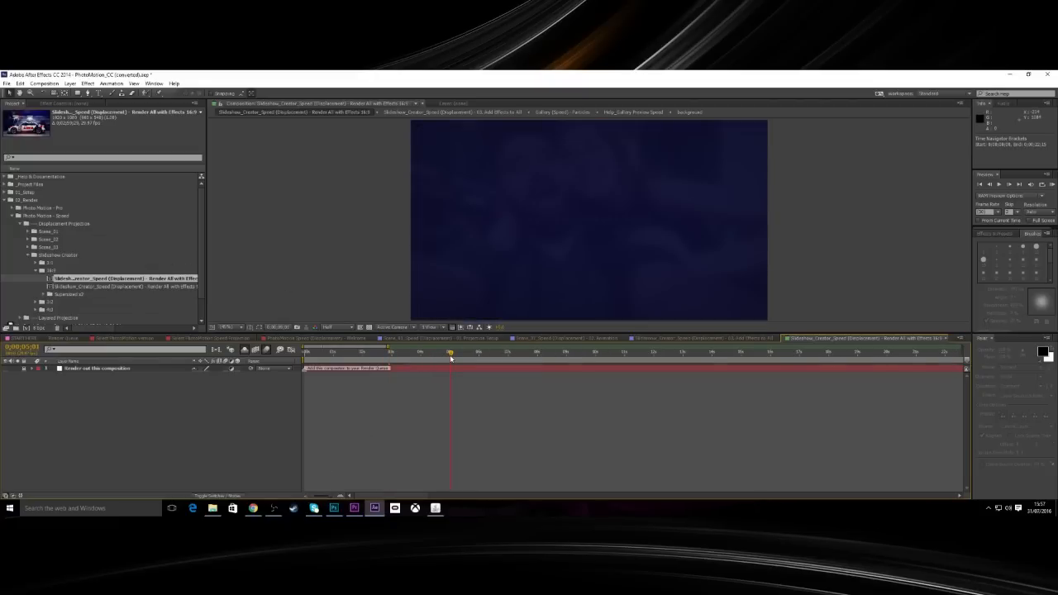
click(306, 497)
click(305, 497)
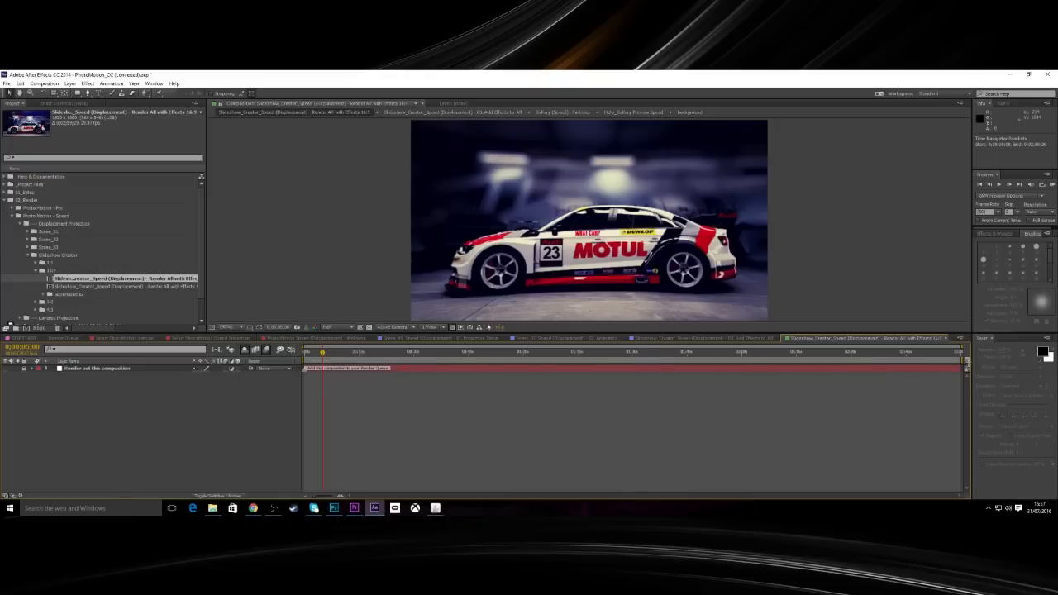
drag(965, 361, 324, 361)
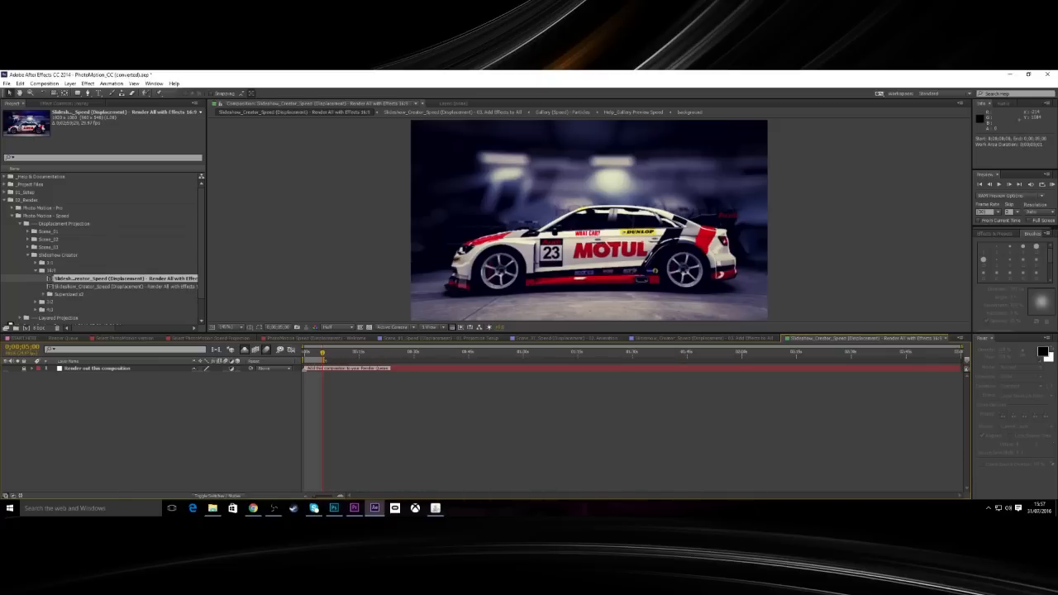
right_click(315, 361)
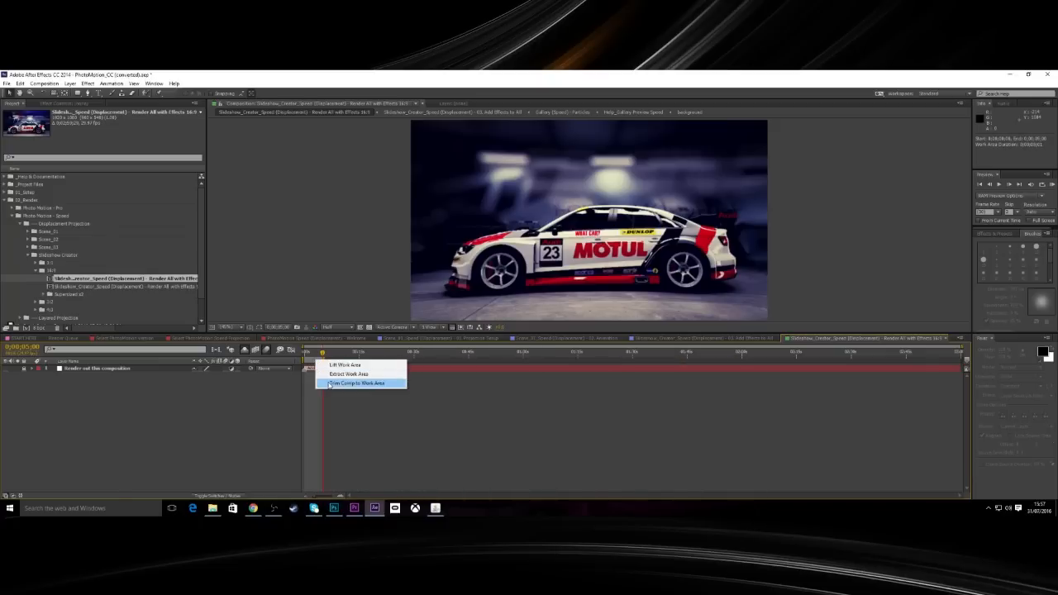
click(328, 382)
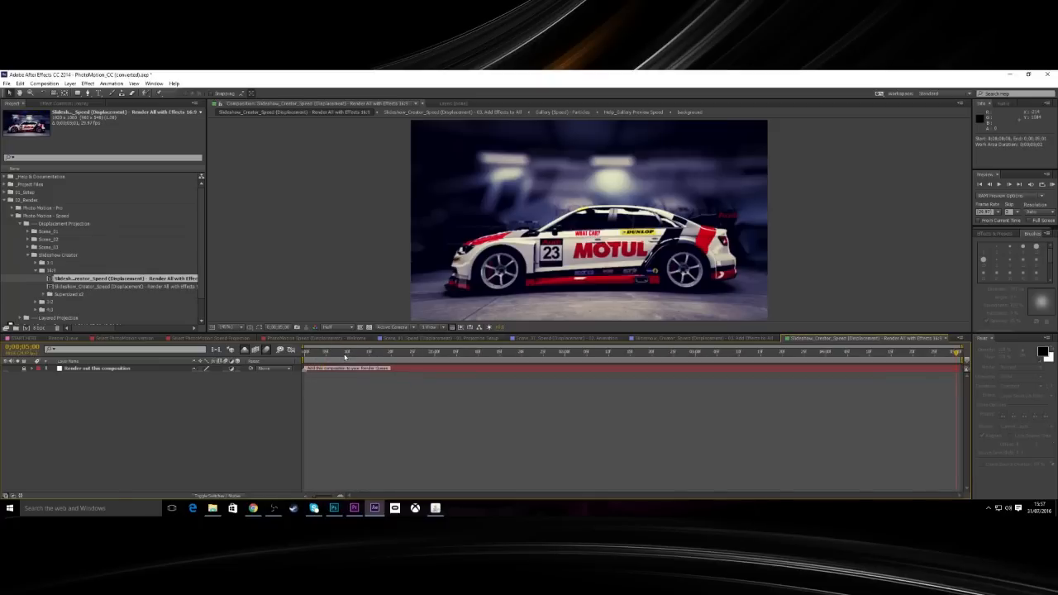